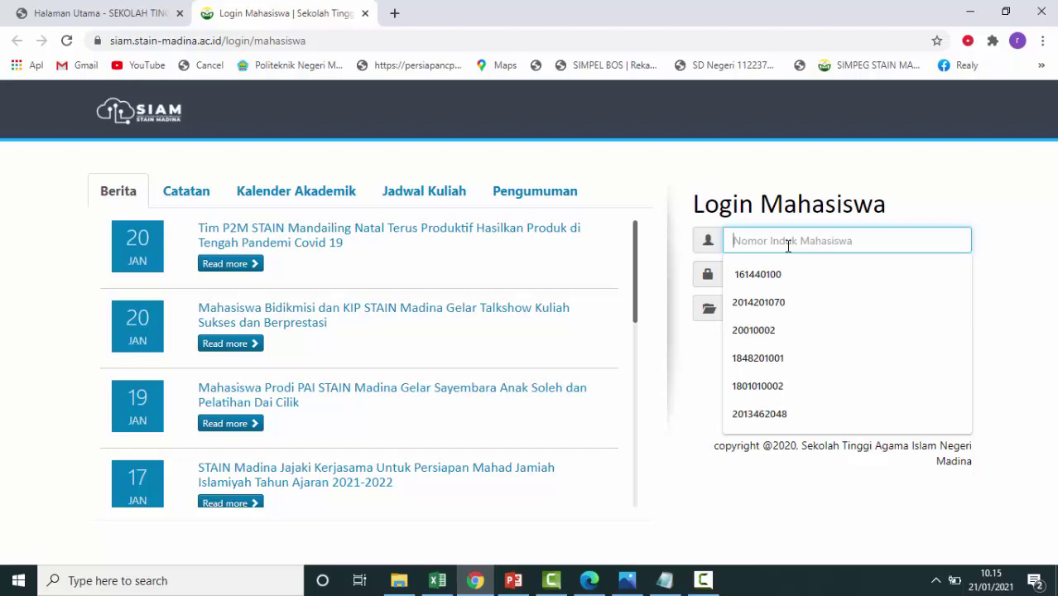
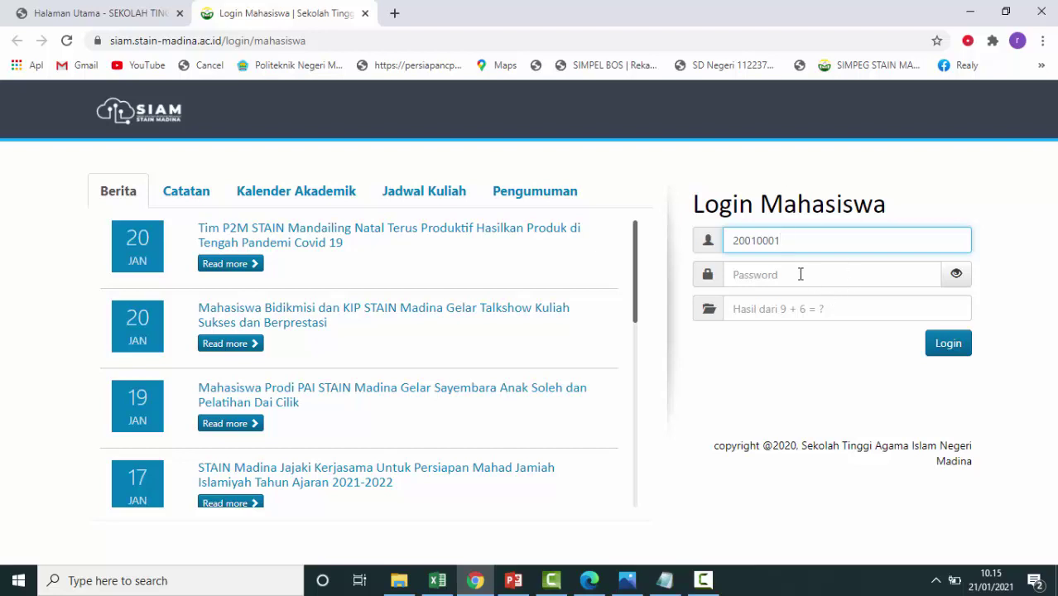
# Log in on the Login Mahasiswa form with the student NIM, password and captcha answer 15.
pyautogui.click(801, 274)
pyautogui.write('1')
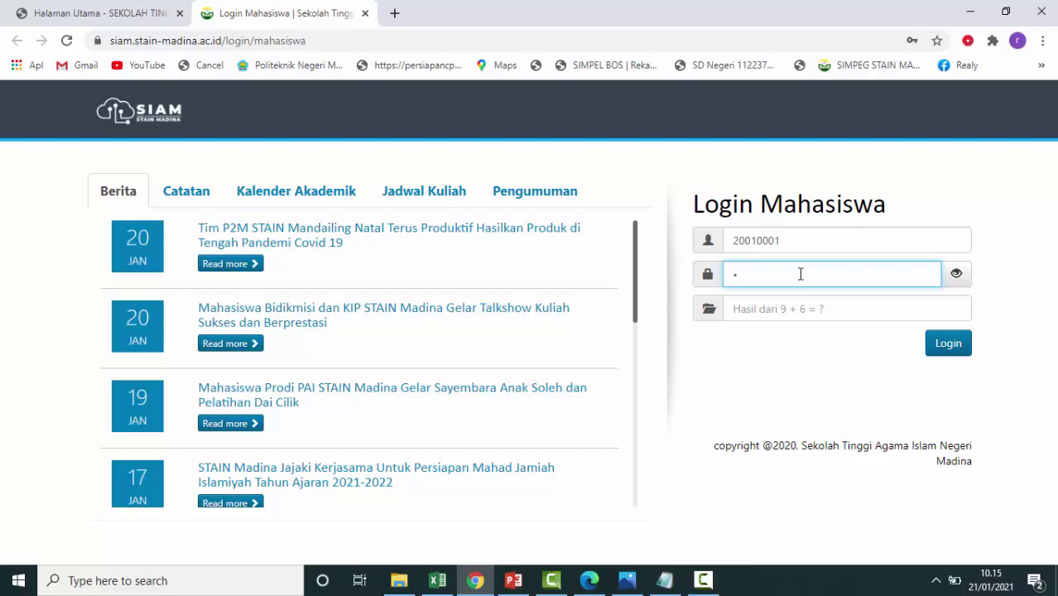
pyautogui.write('2345678')
pyautogui.click(833, 310)
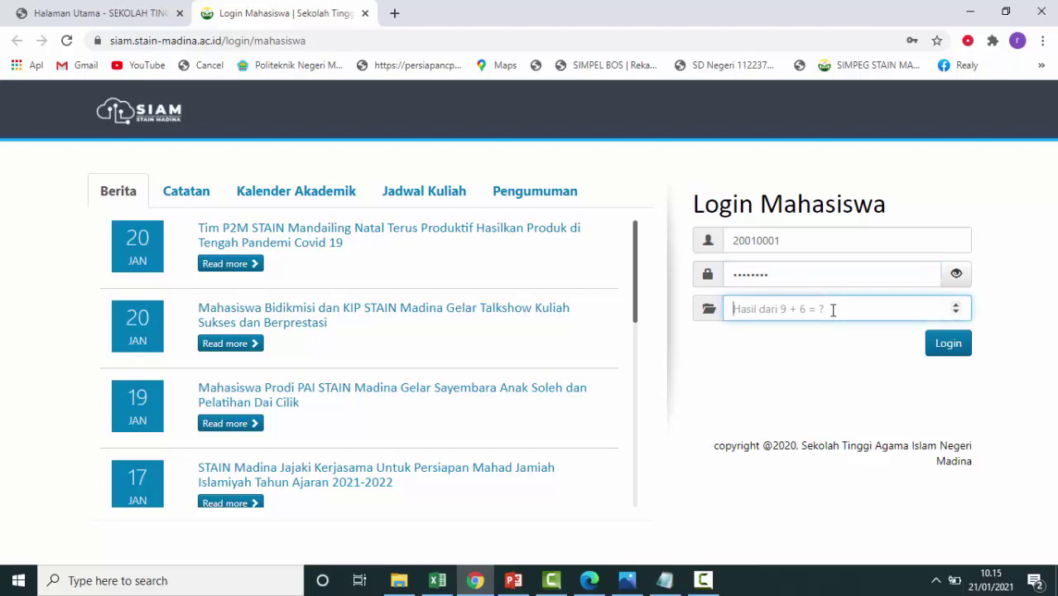
pyautogui.write('15')
pyautogui.click(959, 352)
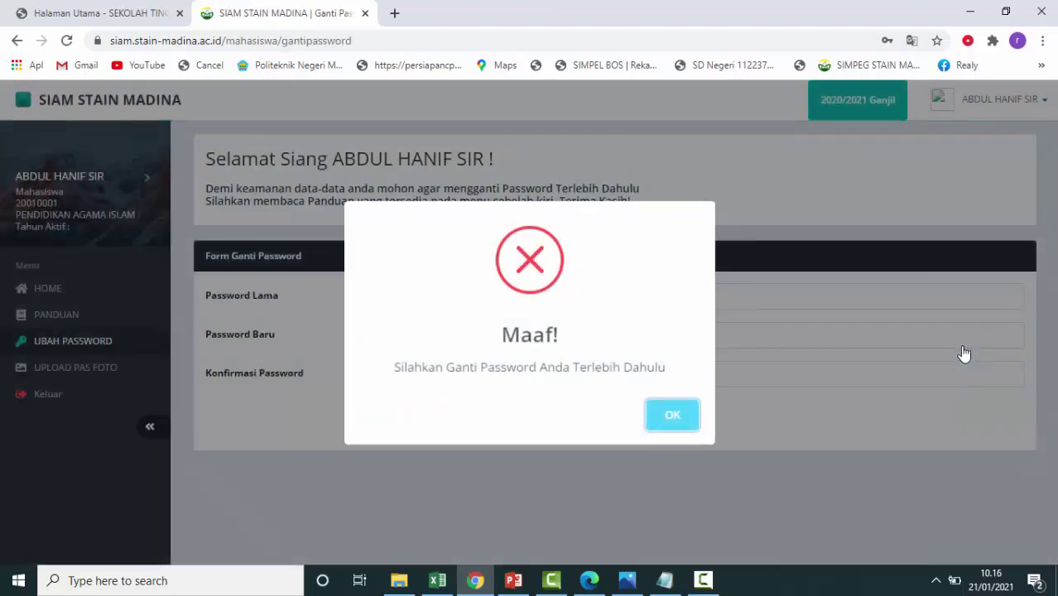
# Dismiss the warning, enter the old password and the new password, and save it.
pyautogui.click(672, 418)
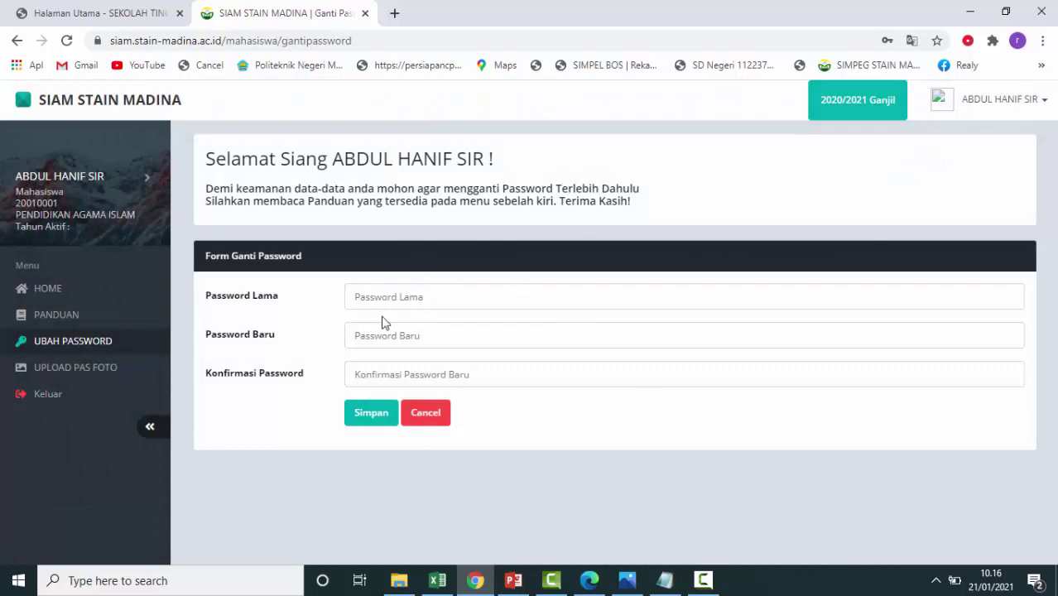
pyautogui.click(432, 296)
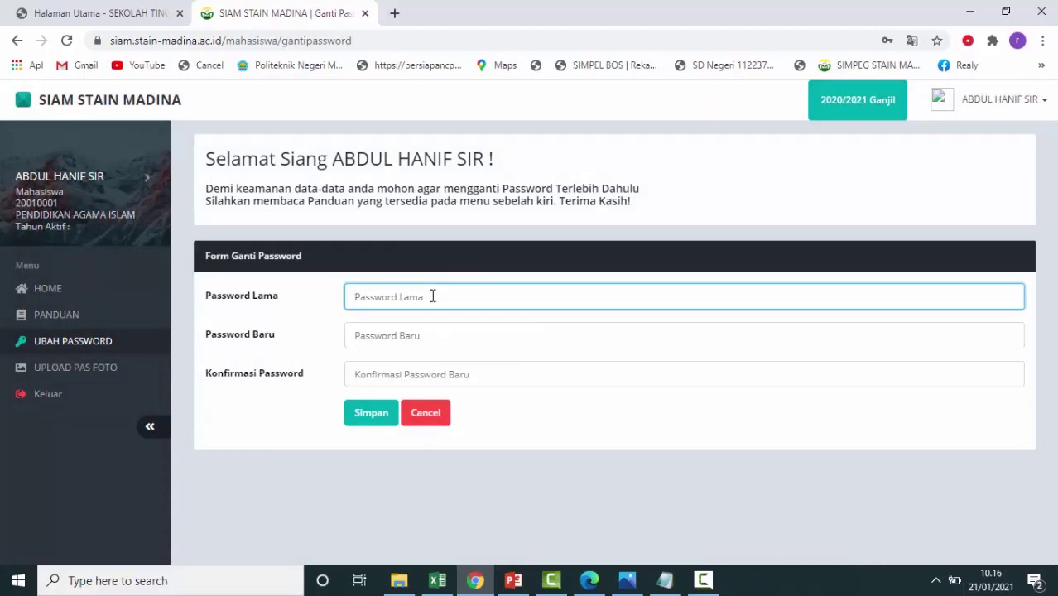
pyautogui.write('•••••••')
pyautogui.click(430, 334)
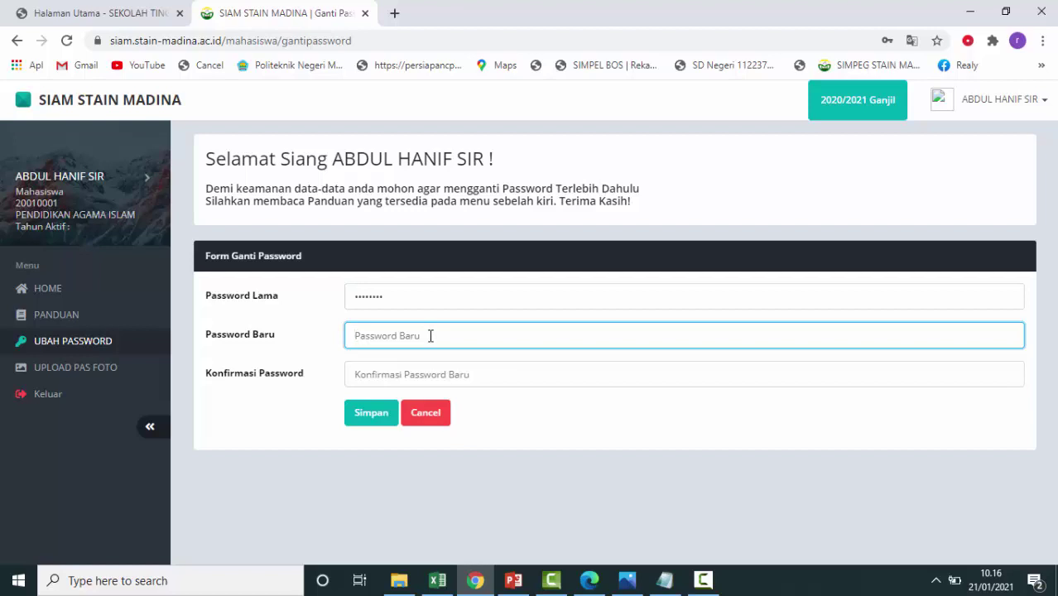
pyautogui.write('123456789')
pyautogui.click(377, 376)
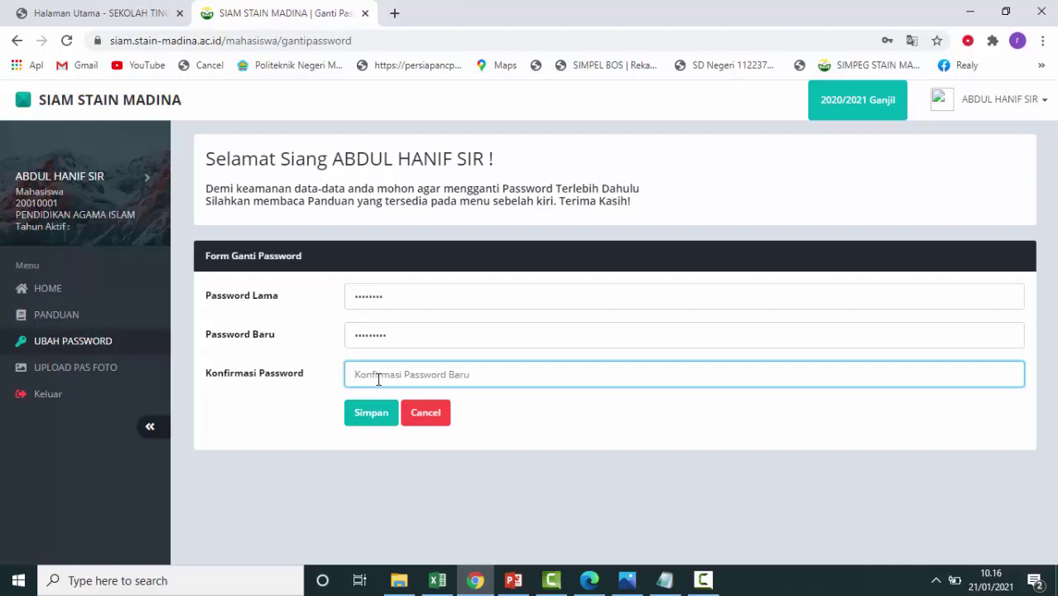
pyautogui.write('123456789')
pyautogui.click(381, 422)
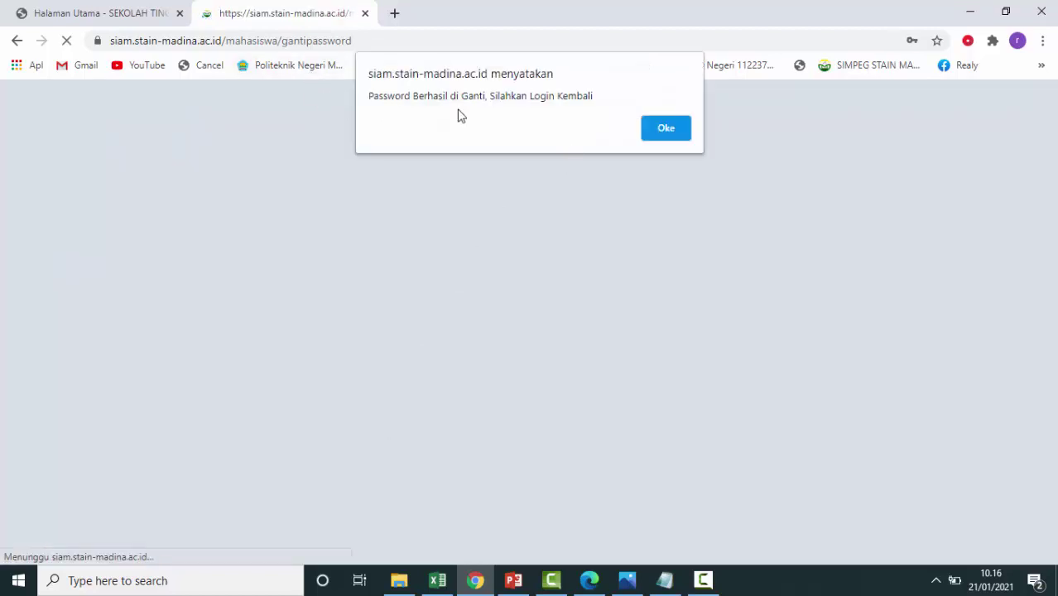
# Log back in with the student NIM, the new password and captcha answer 12.
pyautogui.click(679, 135)
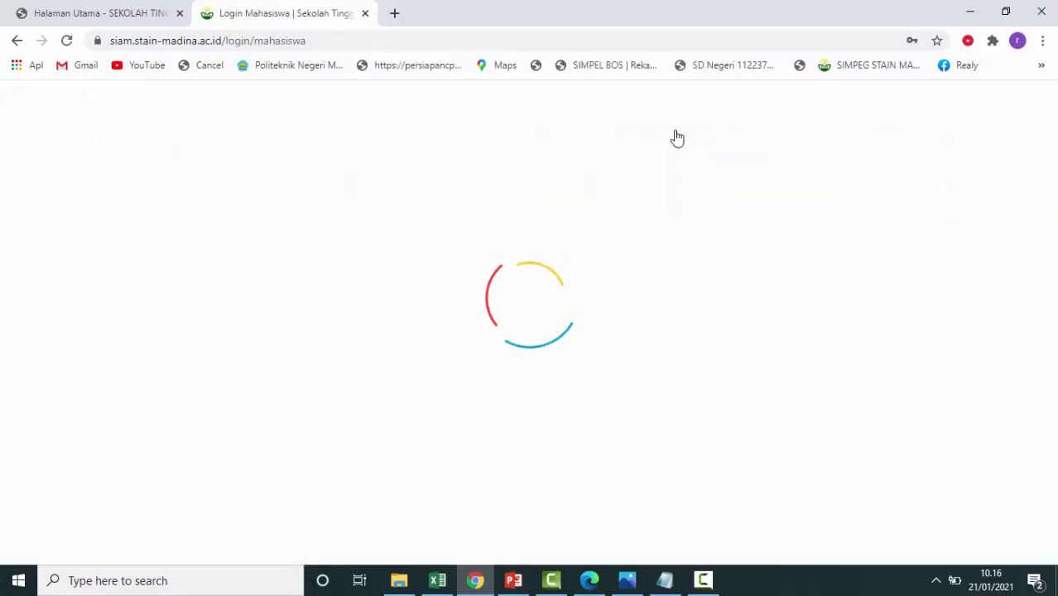
pyautogui.click(755, 243)
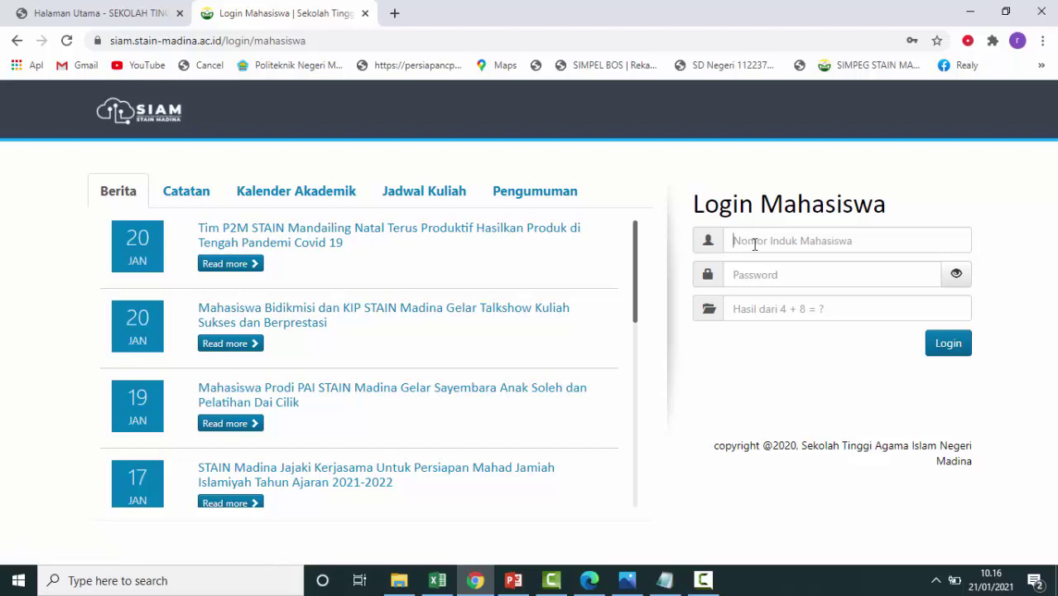
pyautogui.write('2')
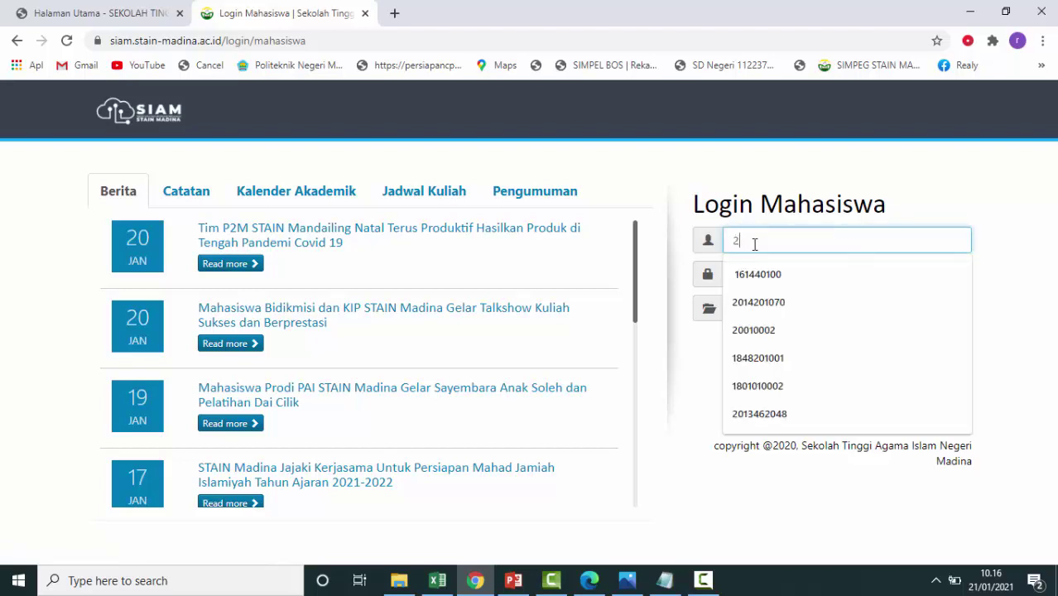
pyautogui.write('001')
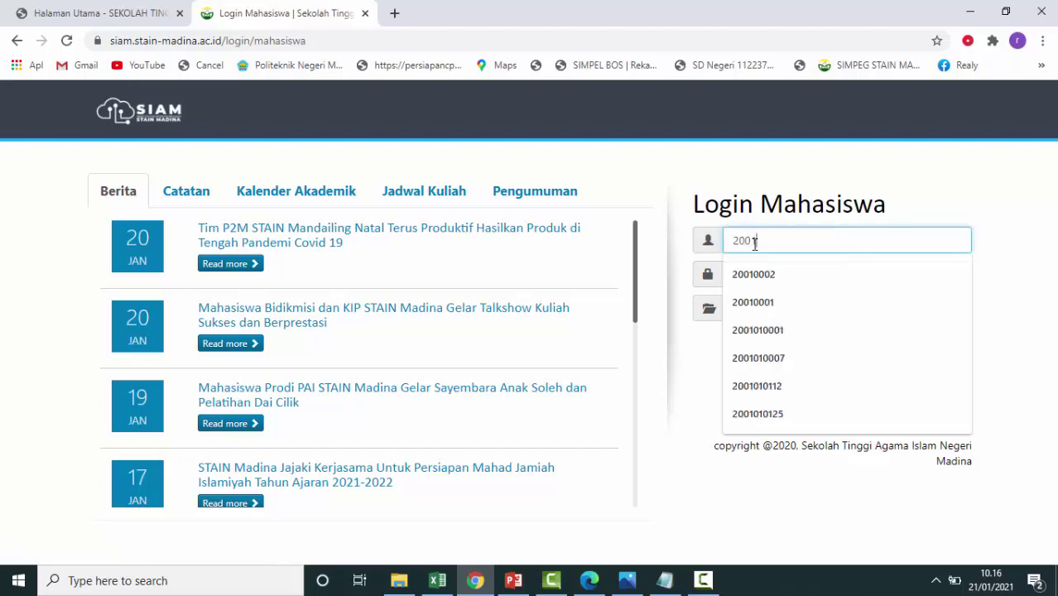
pyautogui.write('0001')
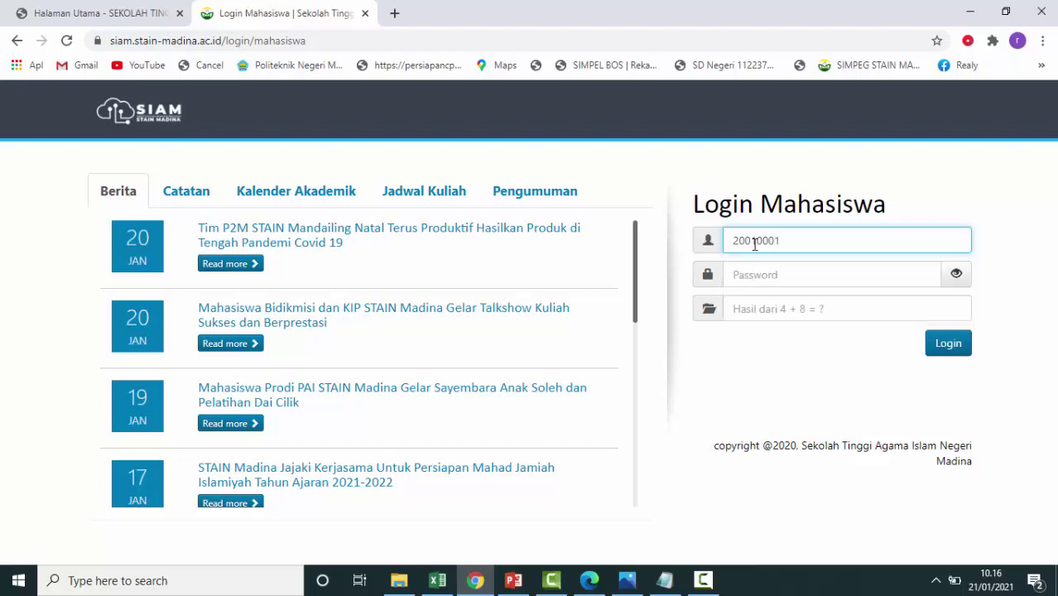
pyautogui.click(781, 274)
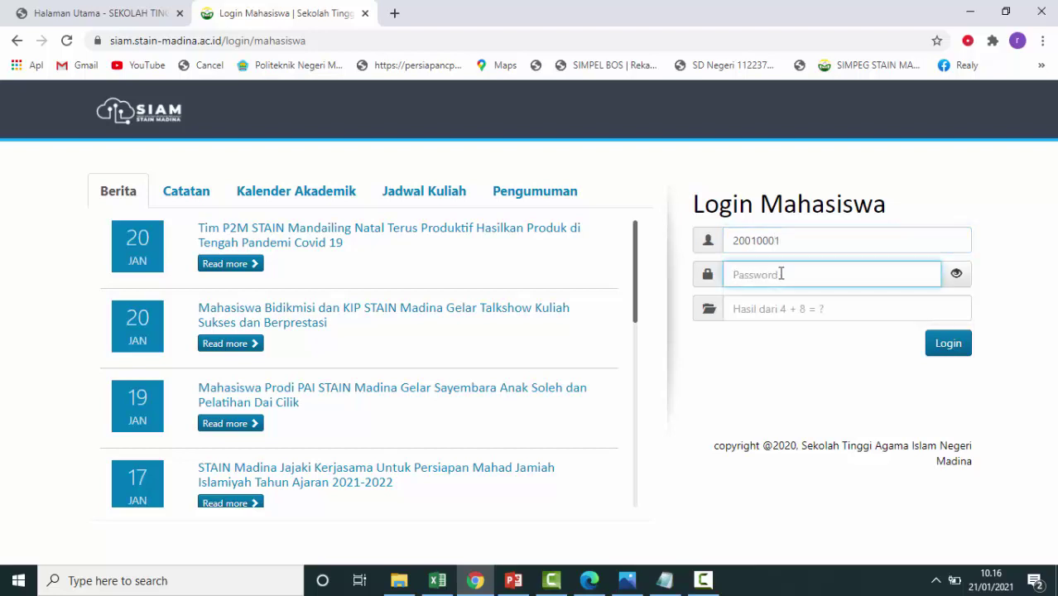
pyautogui.write('*********')
pyautogui.click(824, 312)
pyautogui.write('12')
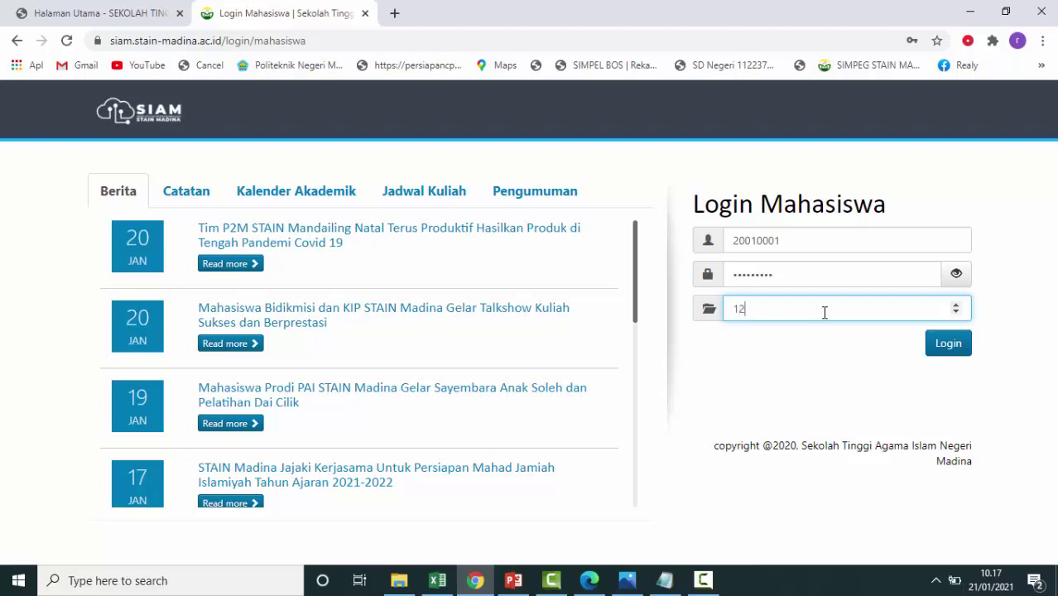
pyautogui.click(944, 348)
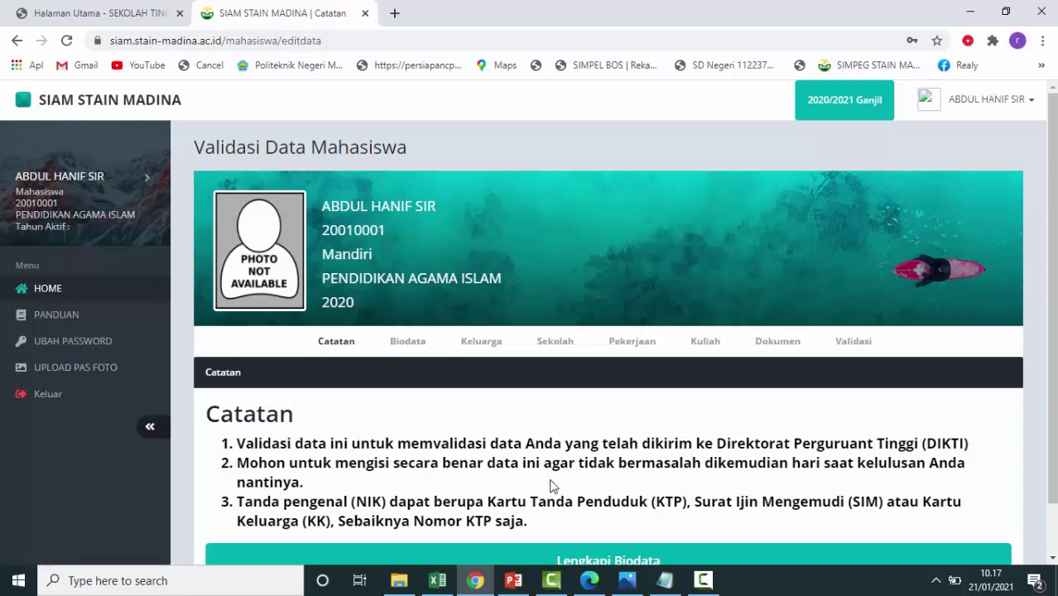
pyautogui.scroll(-1, 554, 485)
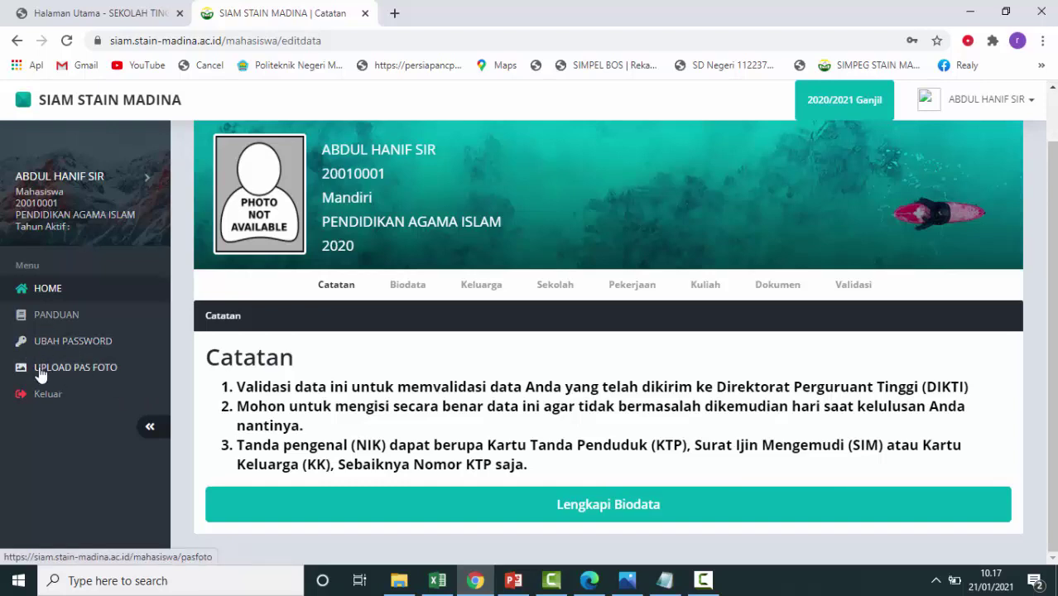
# Upload Contoh Photo from the Downloads folder as the pas photo.
pyautogui.click(80, 377)
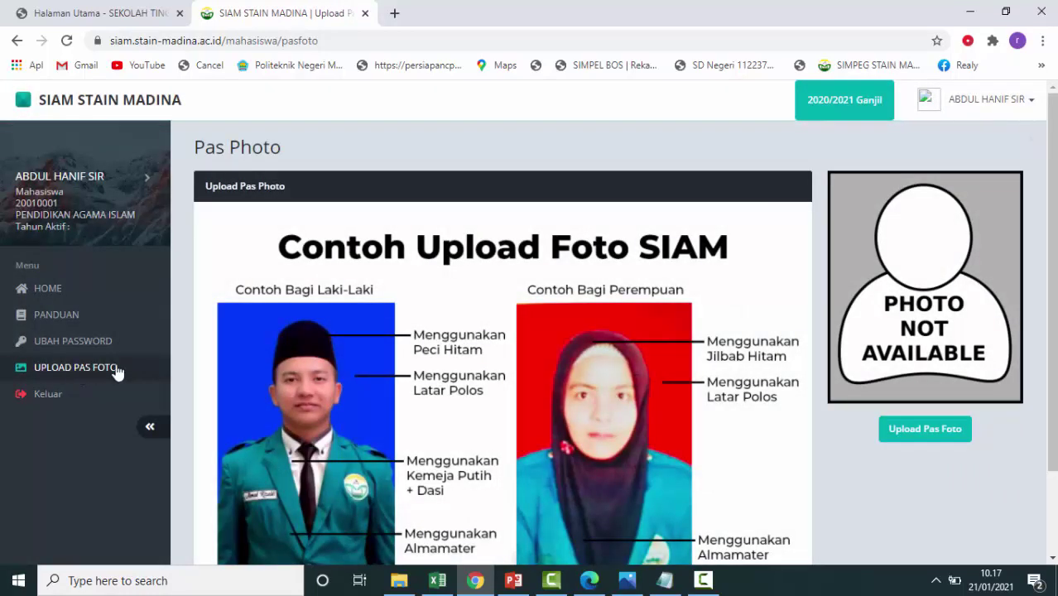
pyautogui.scroll(-2, 642, 481)
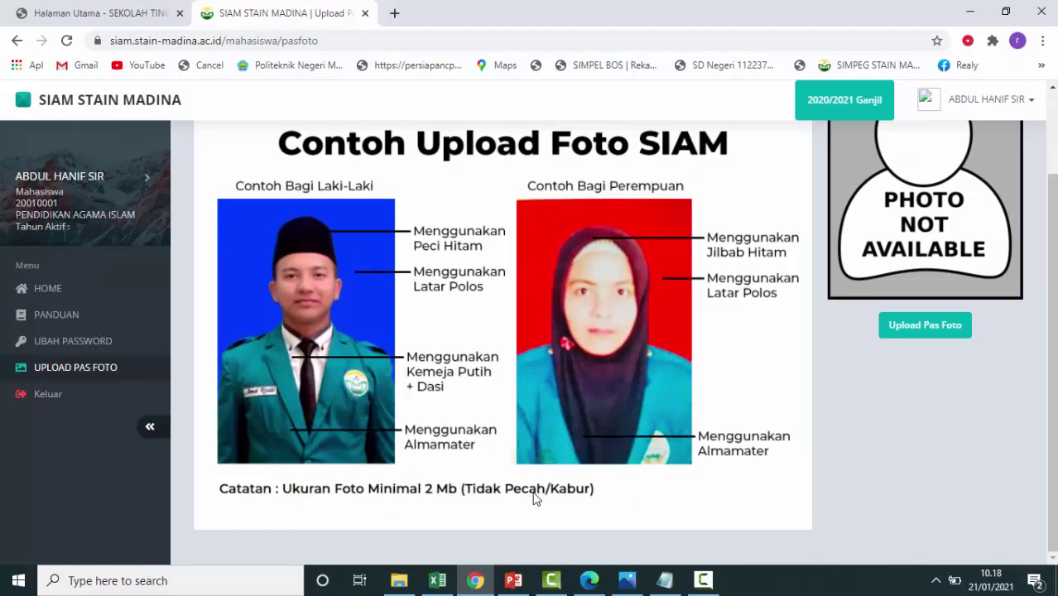
pyautogui.scroll(2, 534, 497)
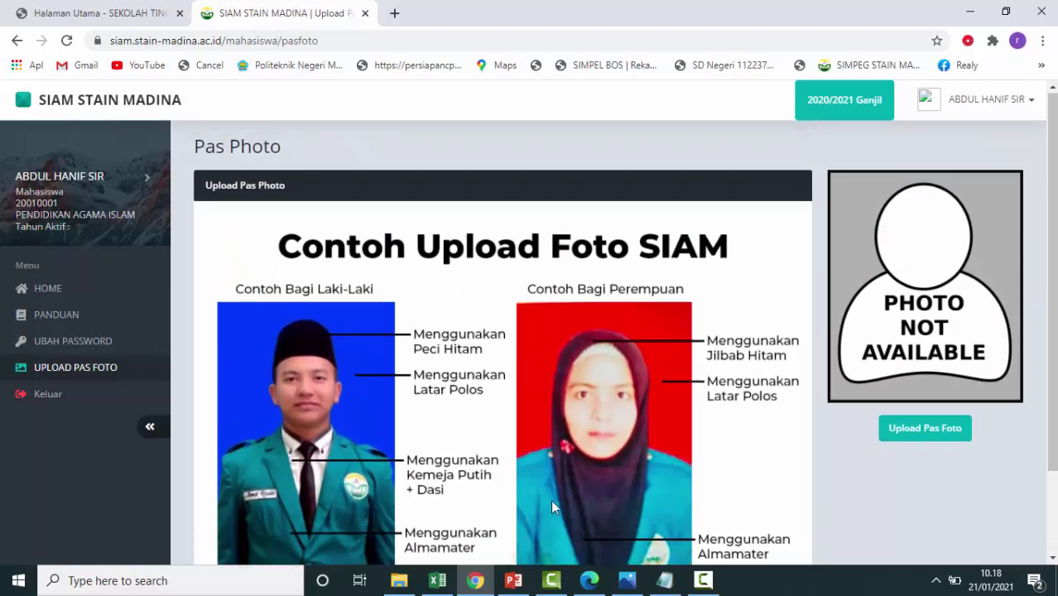
pyautogui.click(926, 429)
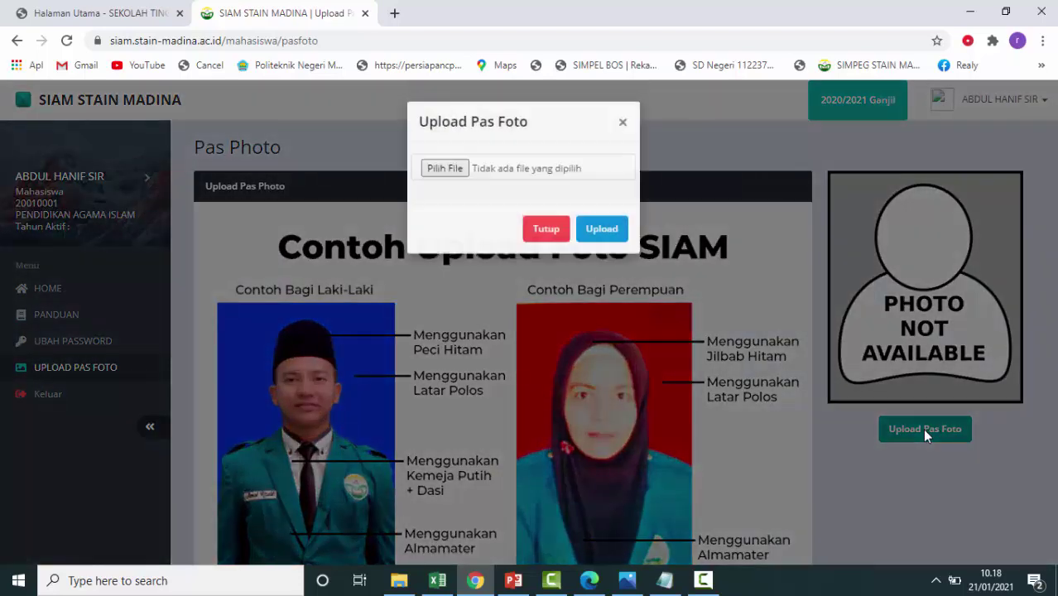
pyautogui.click(461, 173)
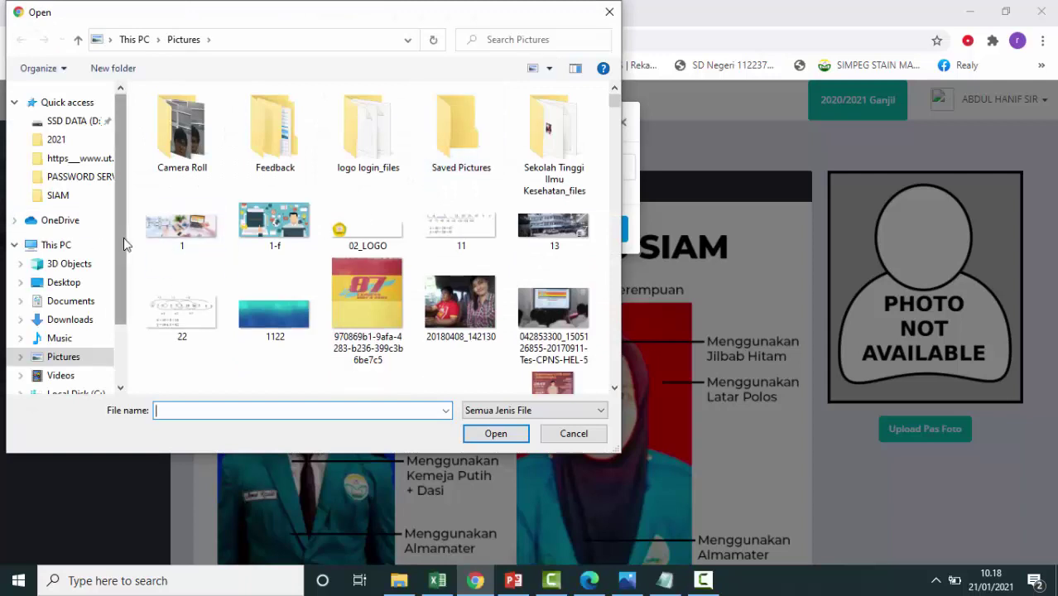
pyautogui.click(80, 322)
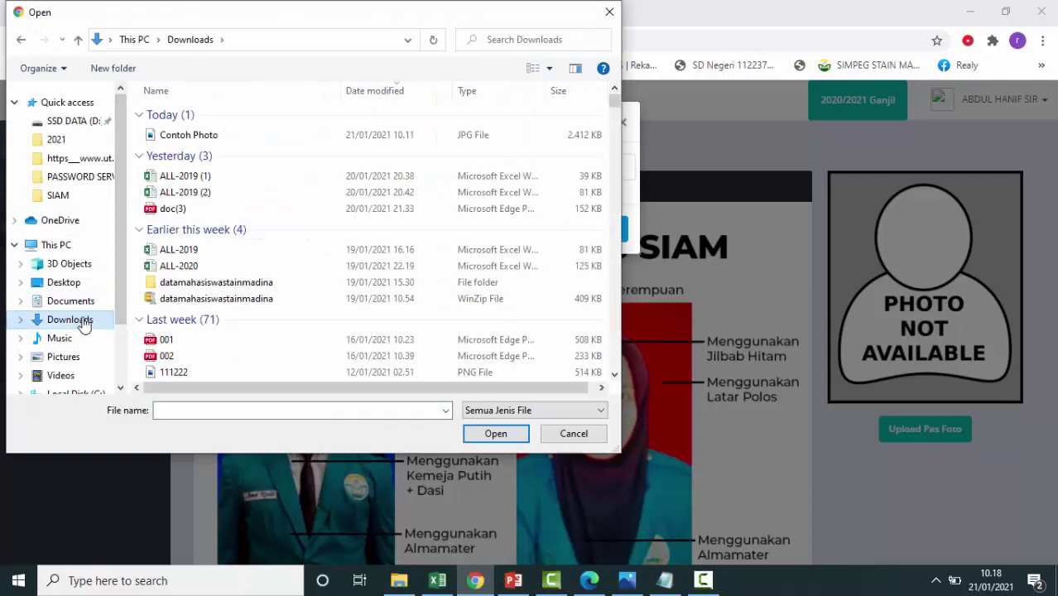
pyautogui.click(217, 137)
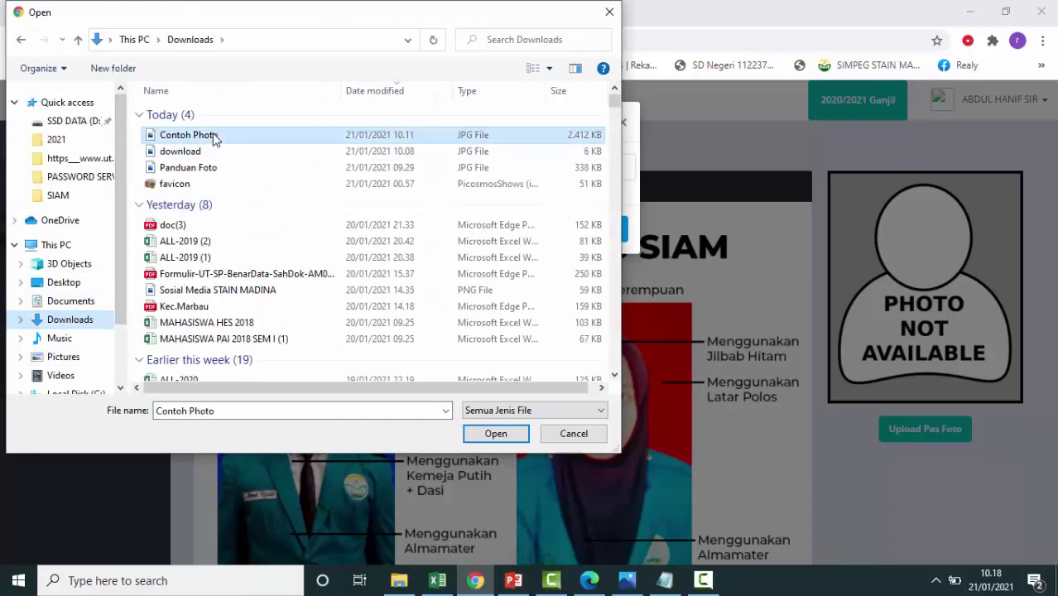
pyautogui.click(496, 434)
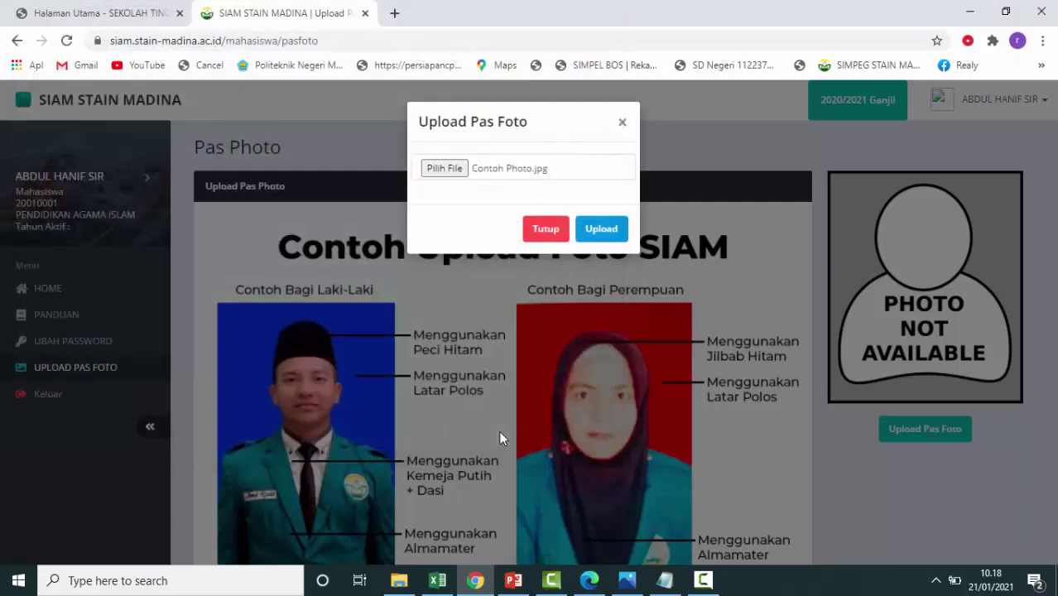
pyautogui.click(603, 236)
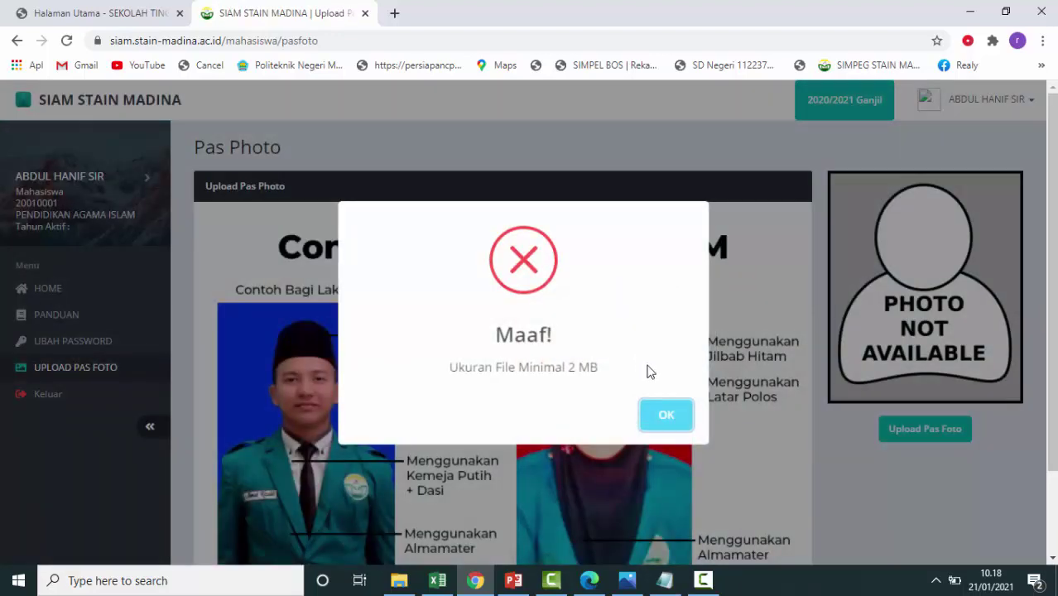
# Retry uploading Contoh Photo as the pas photo, then dismiss the 2 MB size error.
pyautogui.click(671, 420)
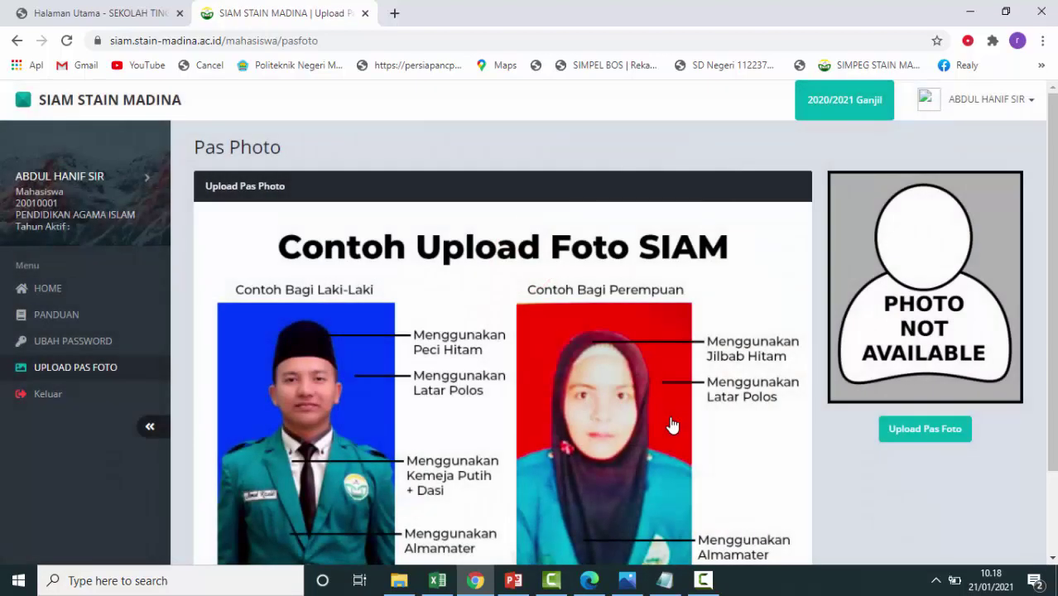
pyautogui.click(929, 431)
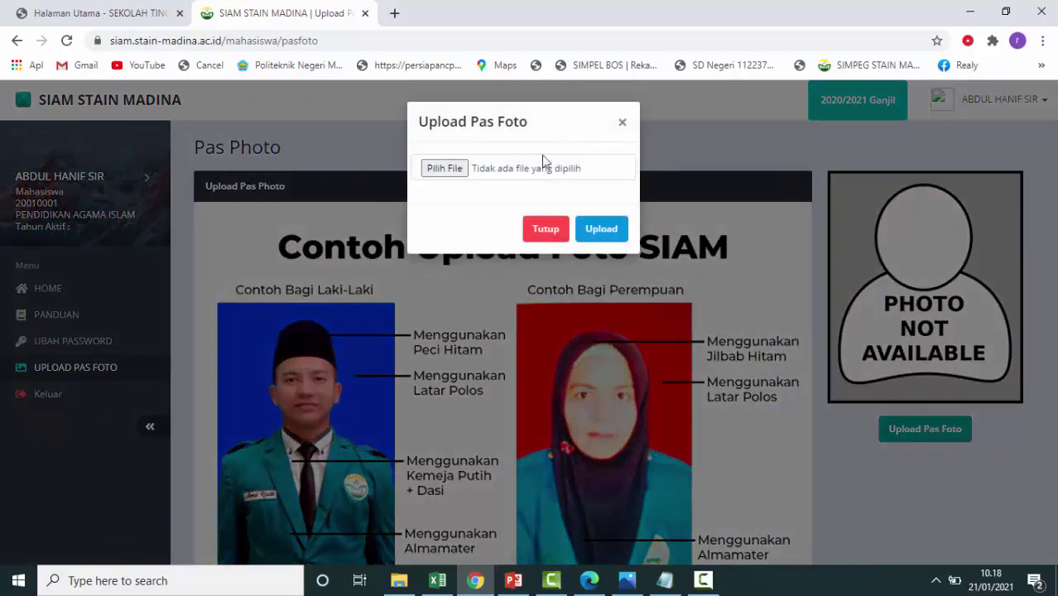
pyautogui.click(453, 171)
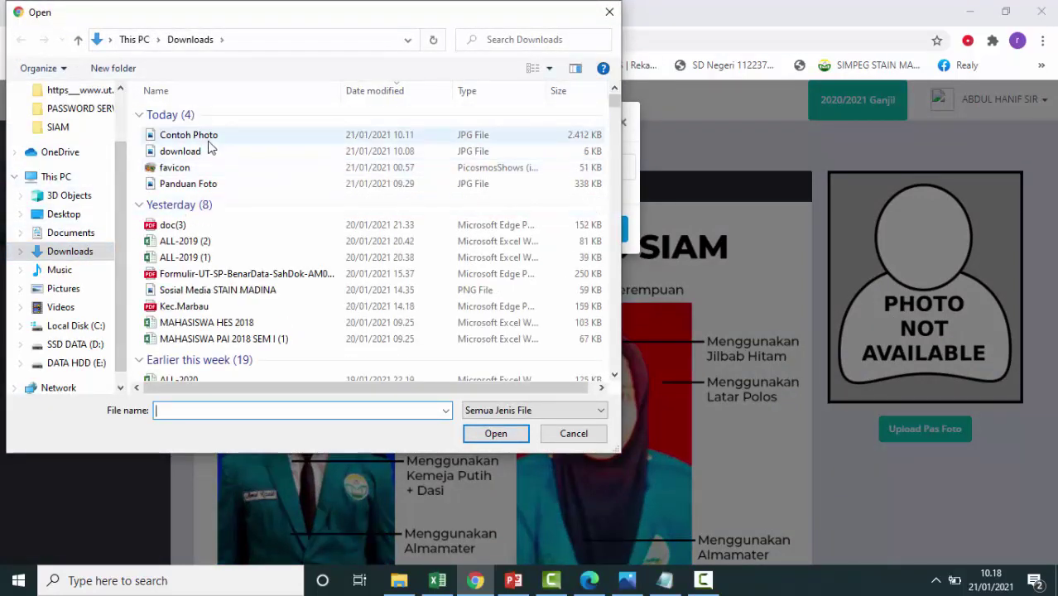
pyautogui.click(210, 139)
pyautogui.click(525, 436)
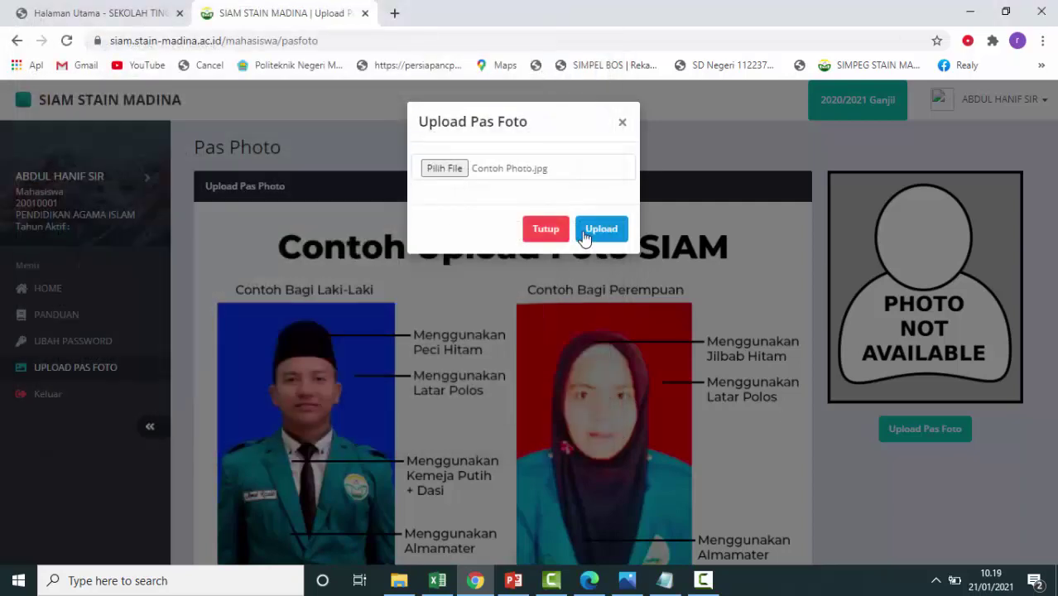
pyautogui.click(614, 239)
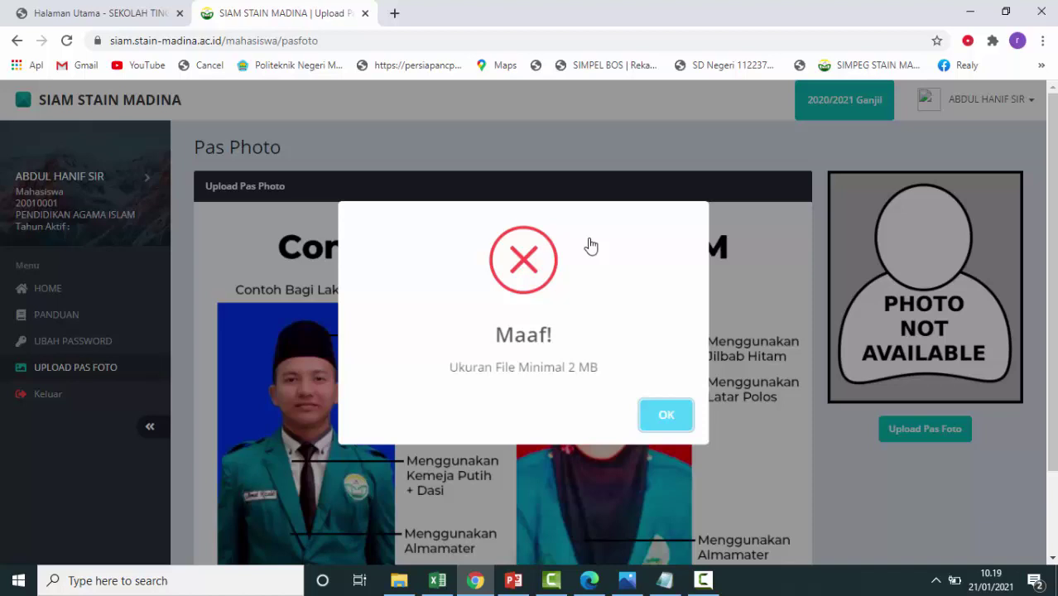
pyautogui.click(665, 419)
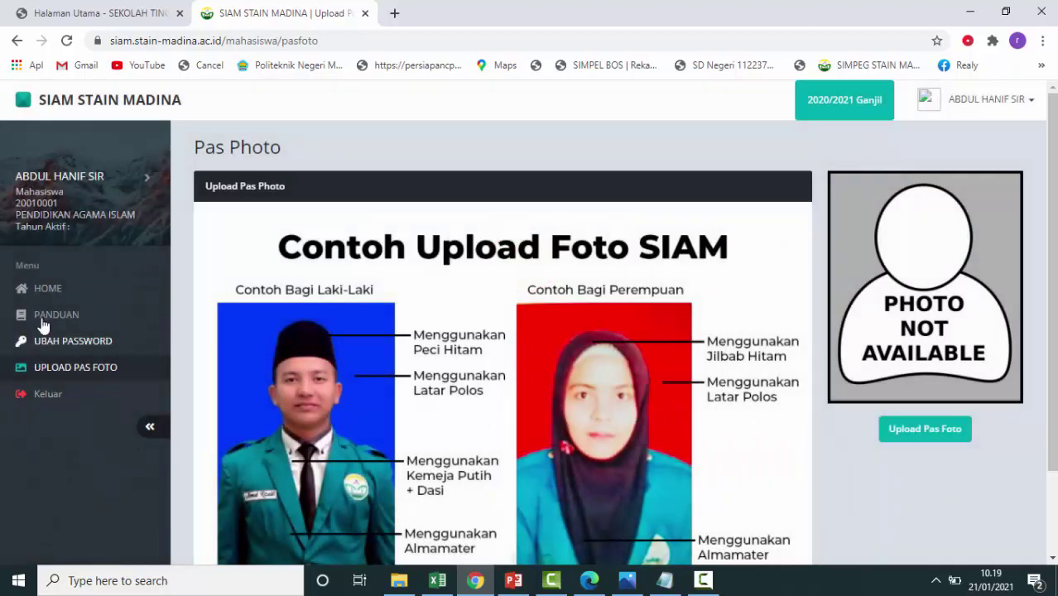
# Go to the validation page and open the Lengkapi Biodata form.
pyautogui.click(63, 291)
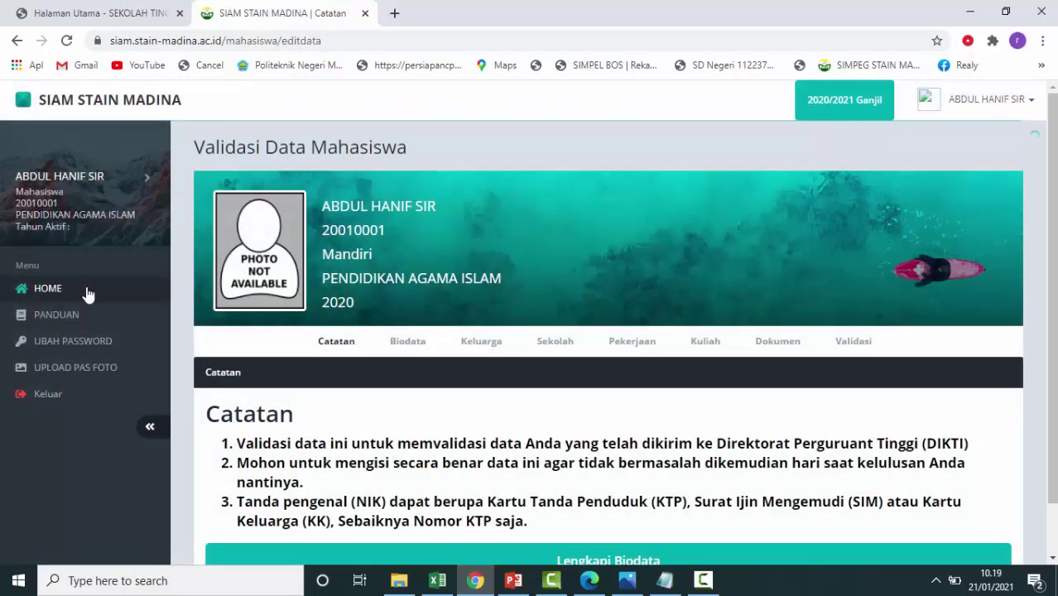
pyautogui.scroll(-1, 580, 505)
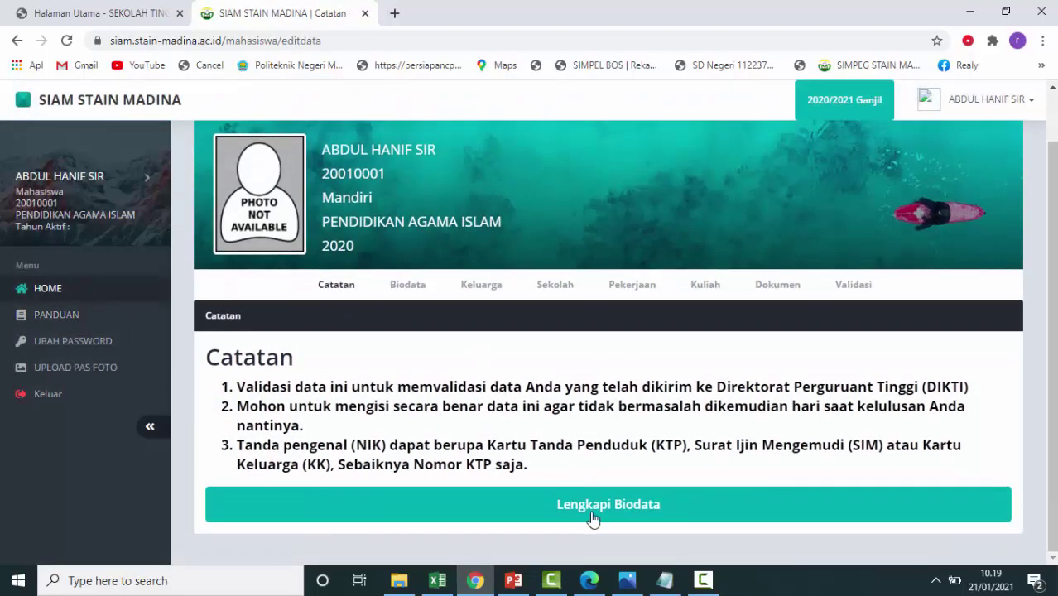
pyautogui.click(614, 508)
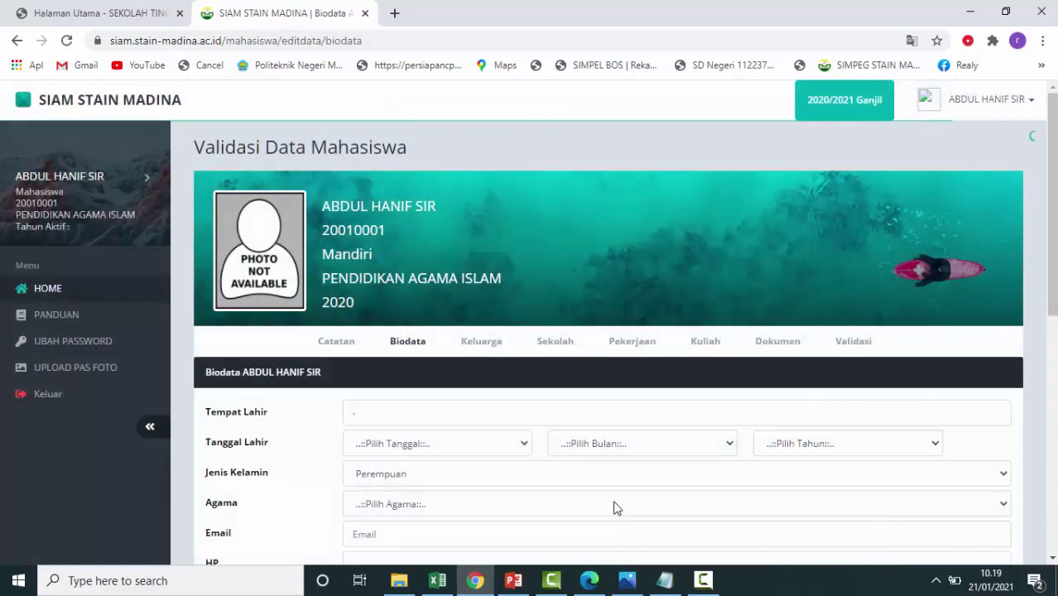
pyautogui.scroll(-3, 554, 415)
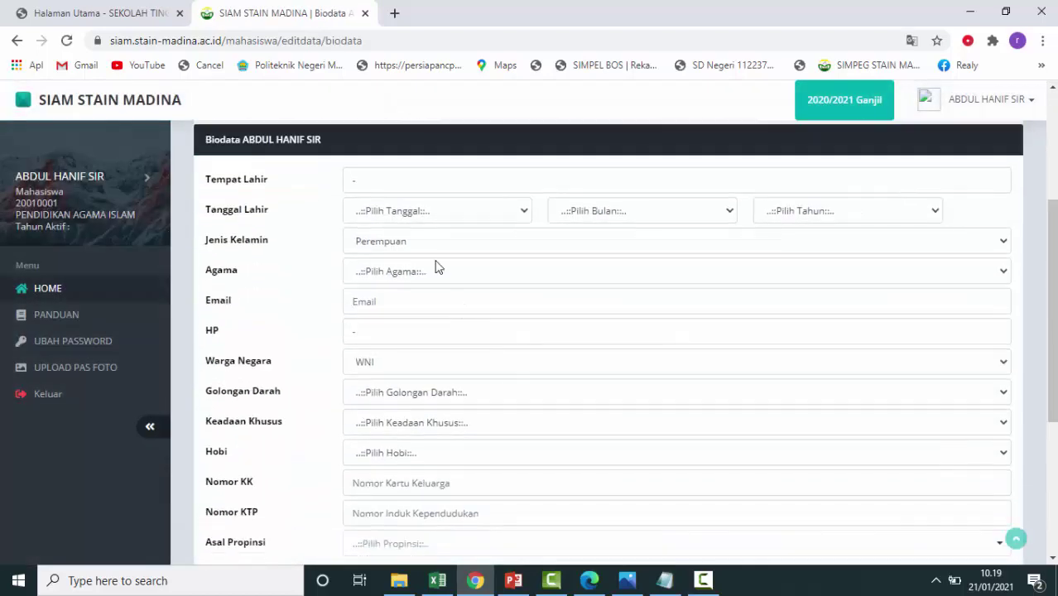
pyautogui.click(410, 181)
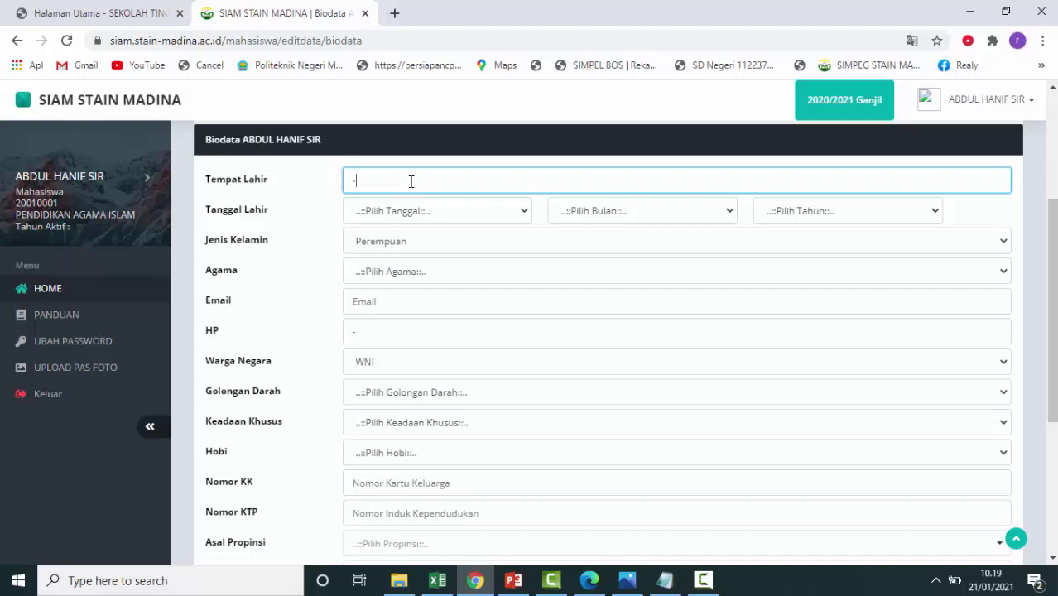
pyautogui.press('BackSpace')
pyautogui.write('Panyabungan')
pyautogui.click(521, 212)
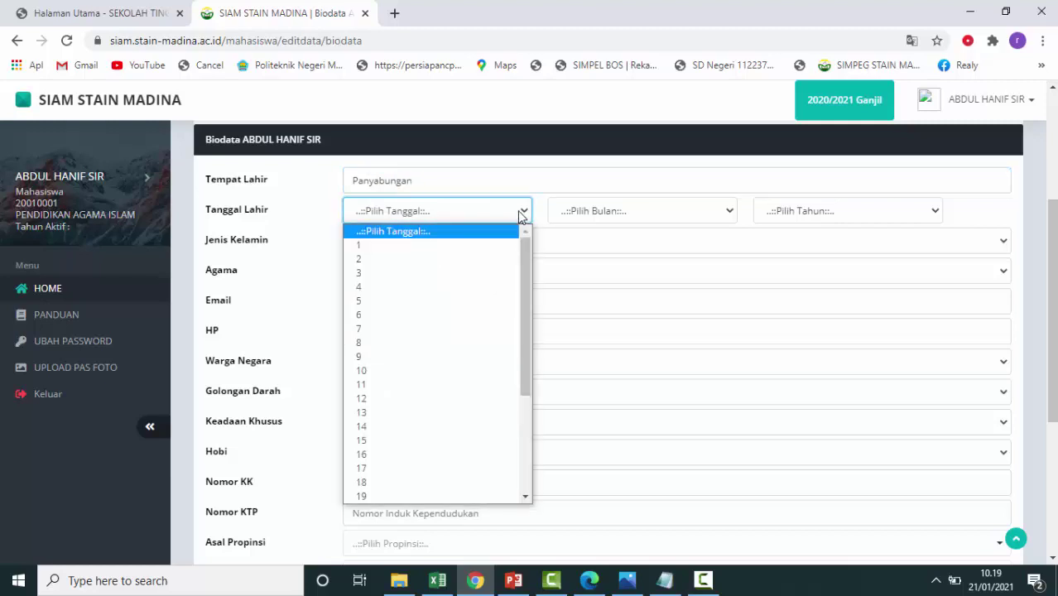
pyautogui.click(360, 455)
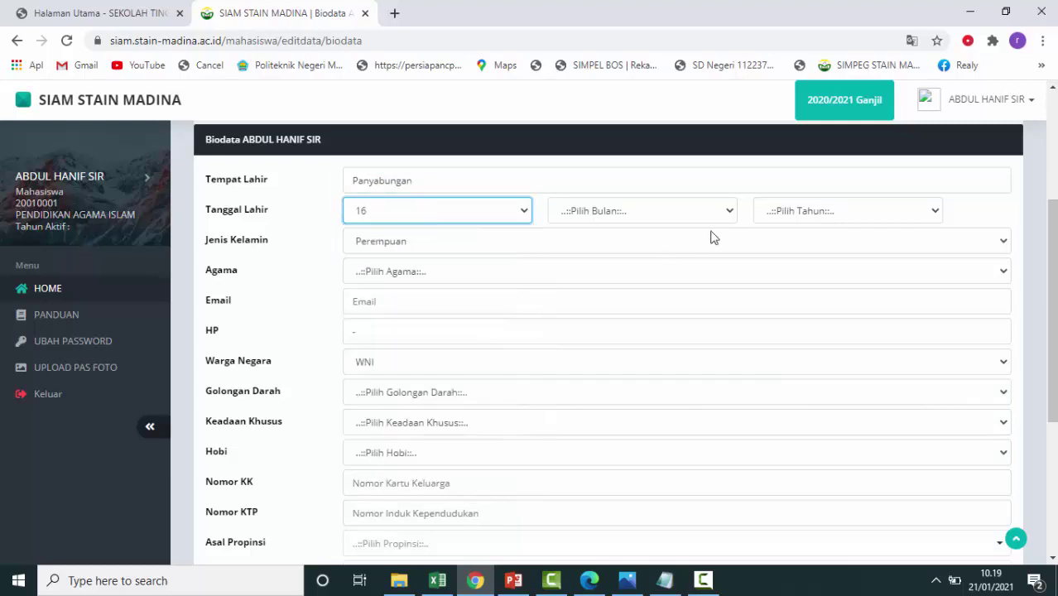
pyautogui.click(730, 212)
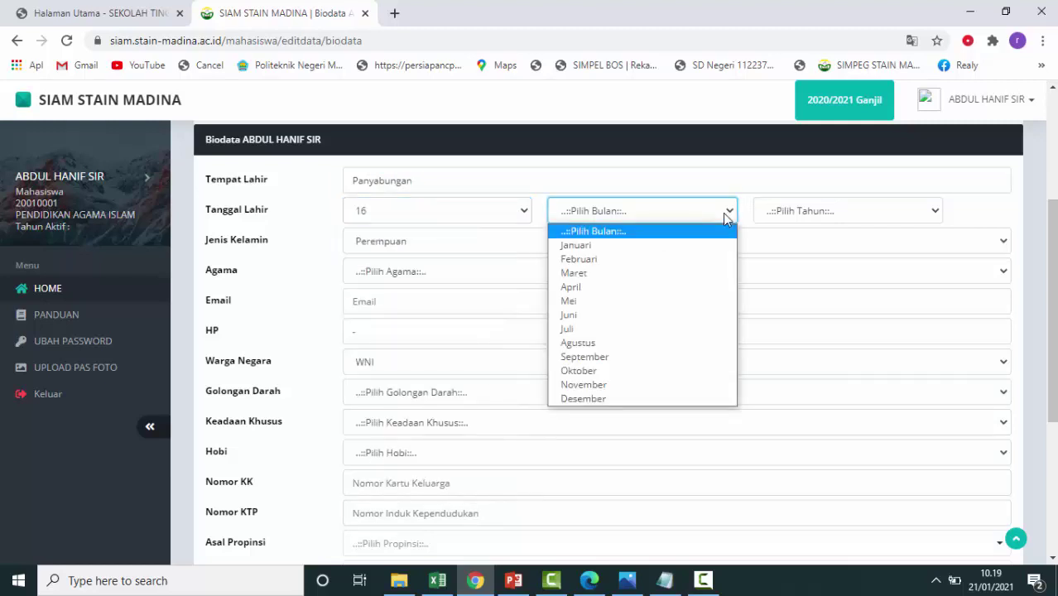
pyautogui.click(677, 265)
pyautogui.click(798, 211)
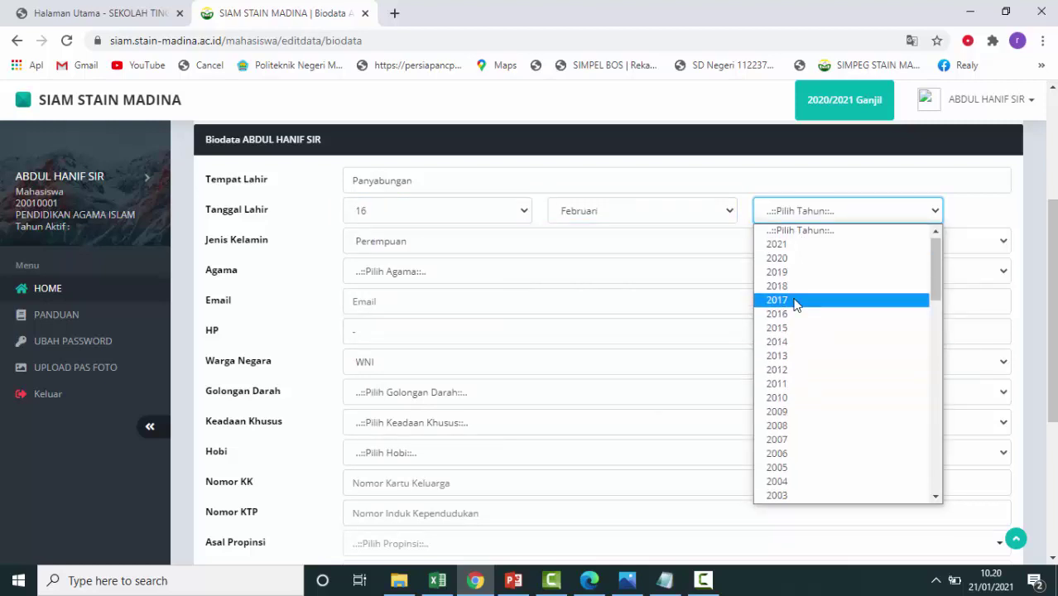
pyautogui.scroll(-7, 795, 302)
pyautogui.scroll(7, 801, 316)
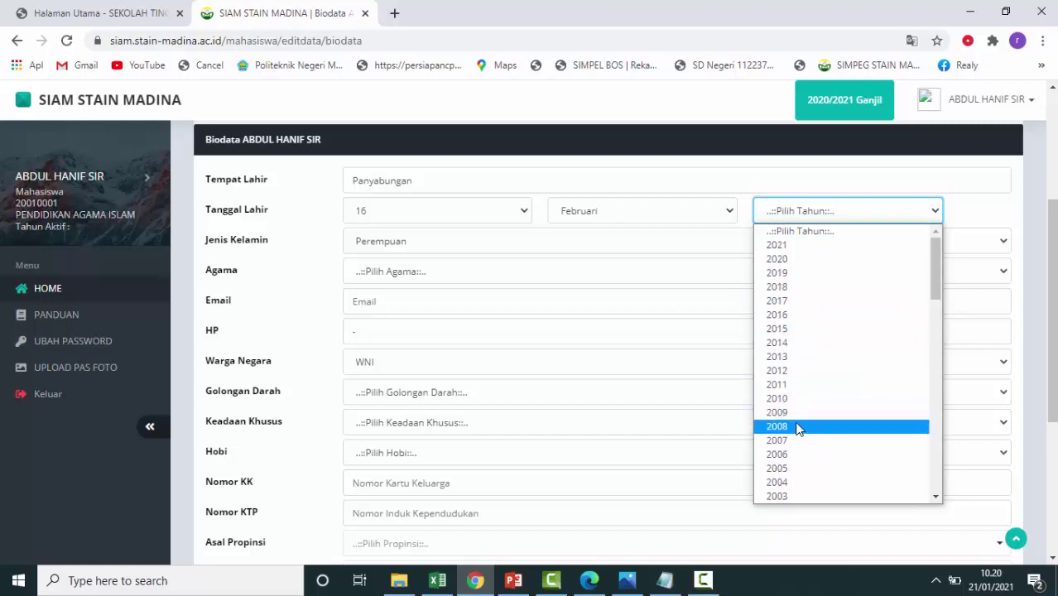
pyautogui.click(797, 494)
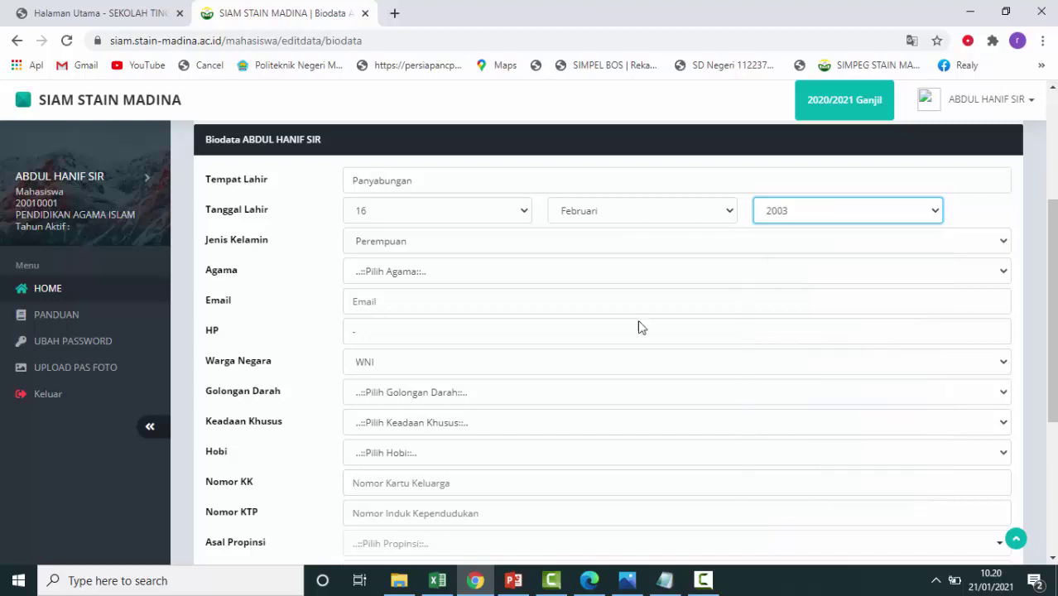
# Choose Laki-laki and Islam, enter the e-mail and HP number, and keep WNI.
pyautogui.click(466, 240)
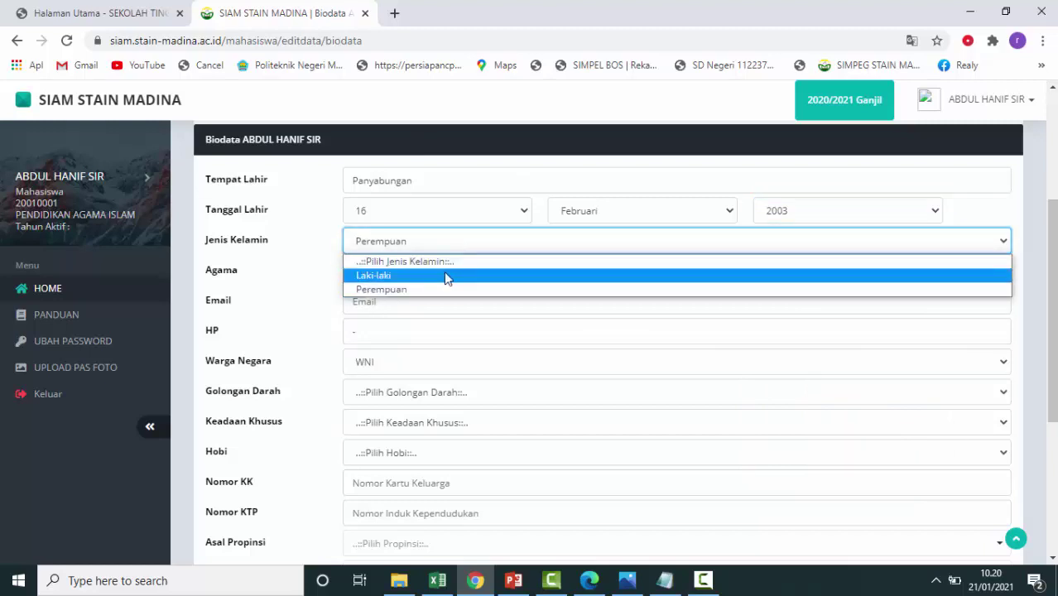
pyautogui.click(447, 275)
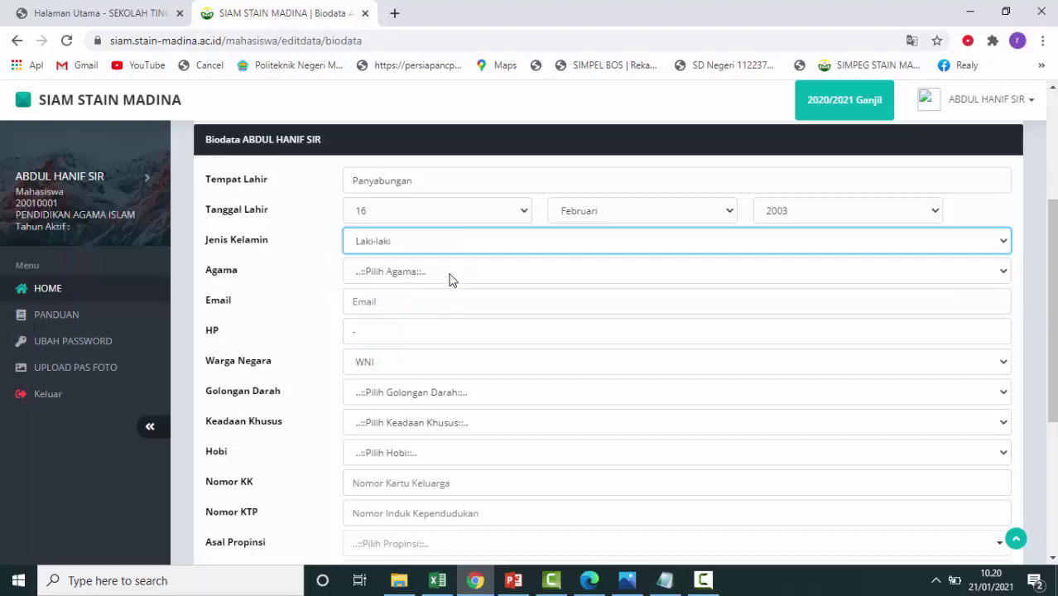
pyautogui.click(451, 273)
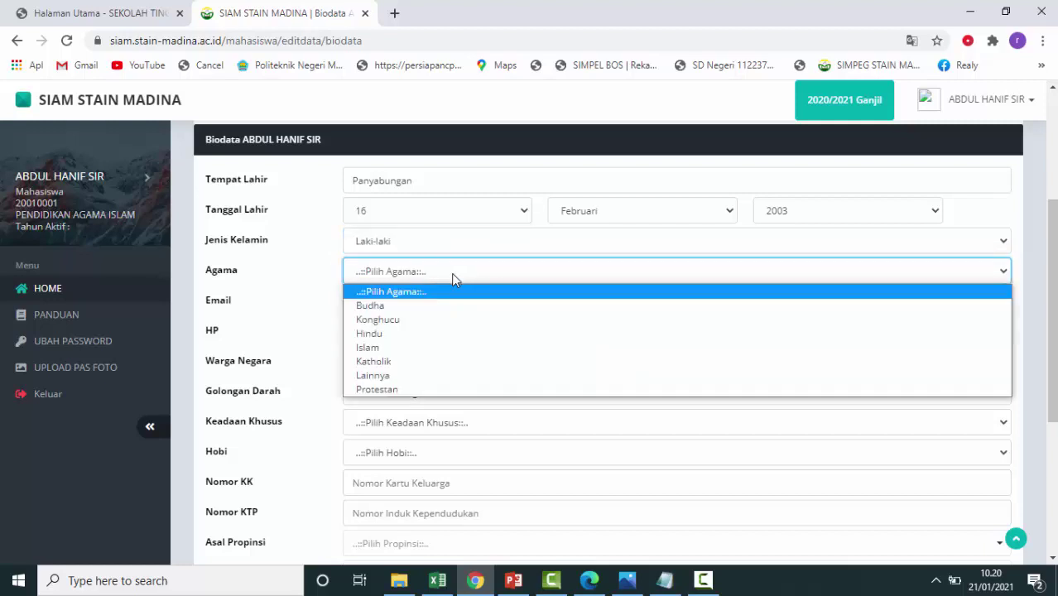
pyautogui.click(419, 356)
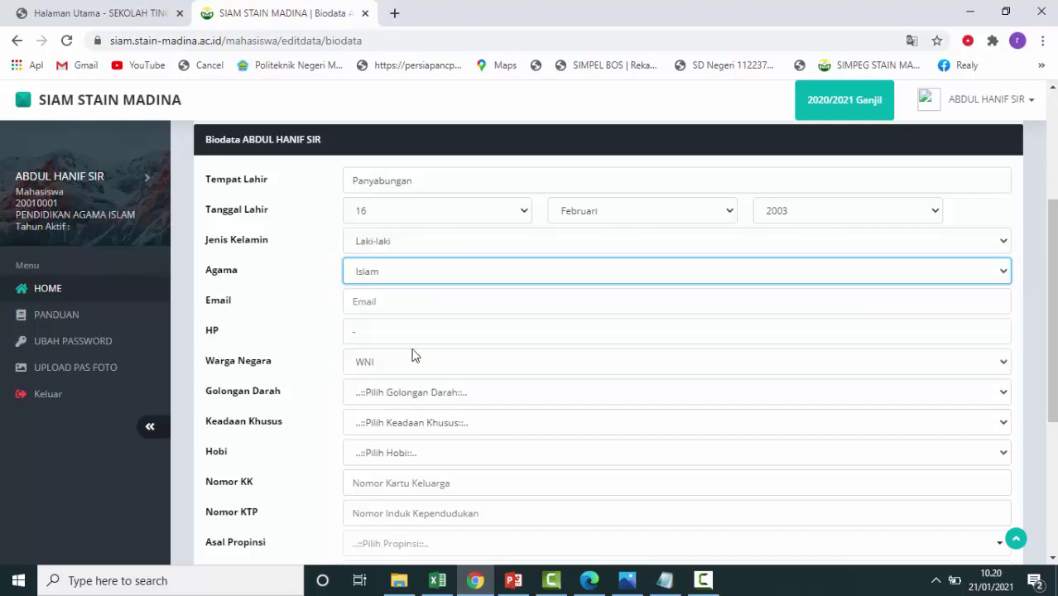
pyautogui.click(424, 301)
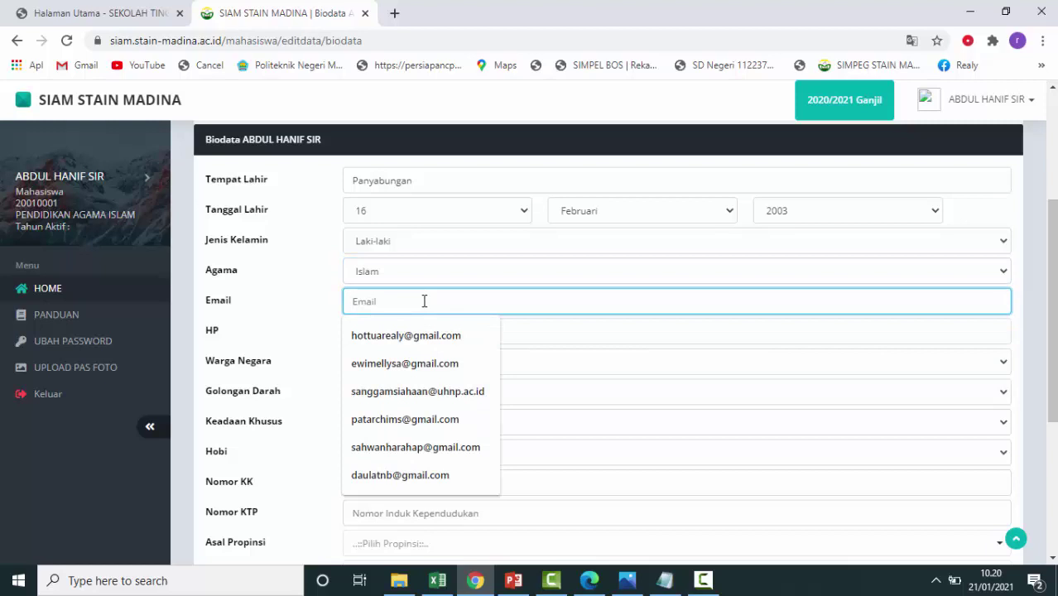
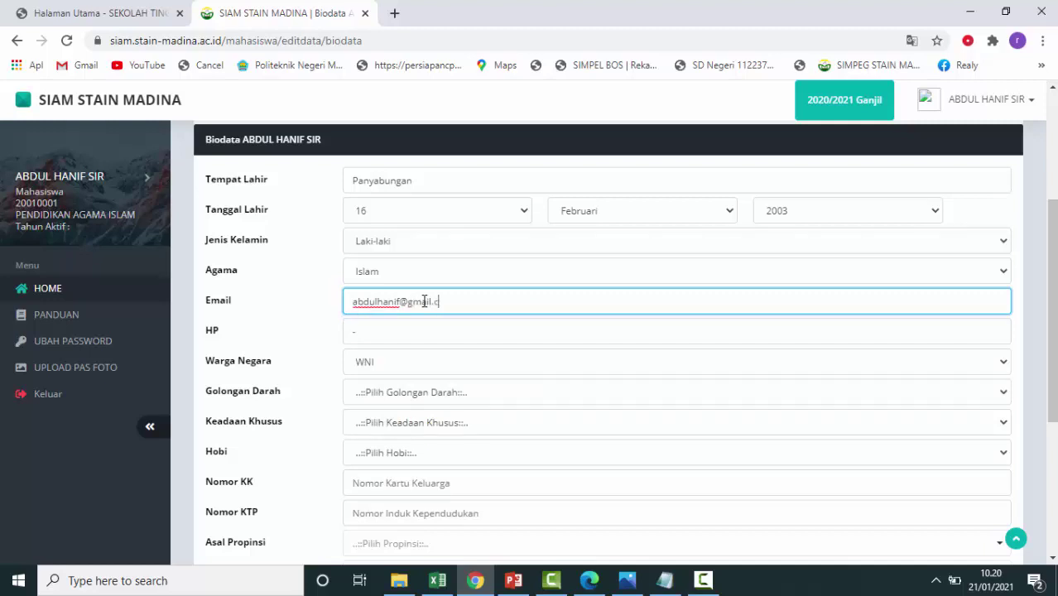
pyautogui.click(427, 332)
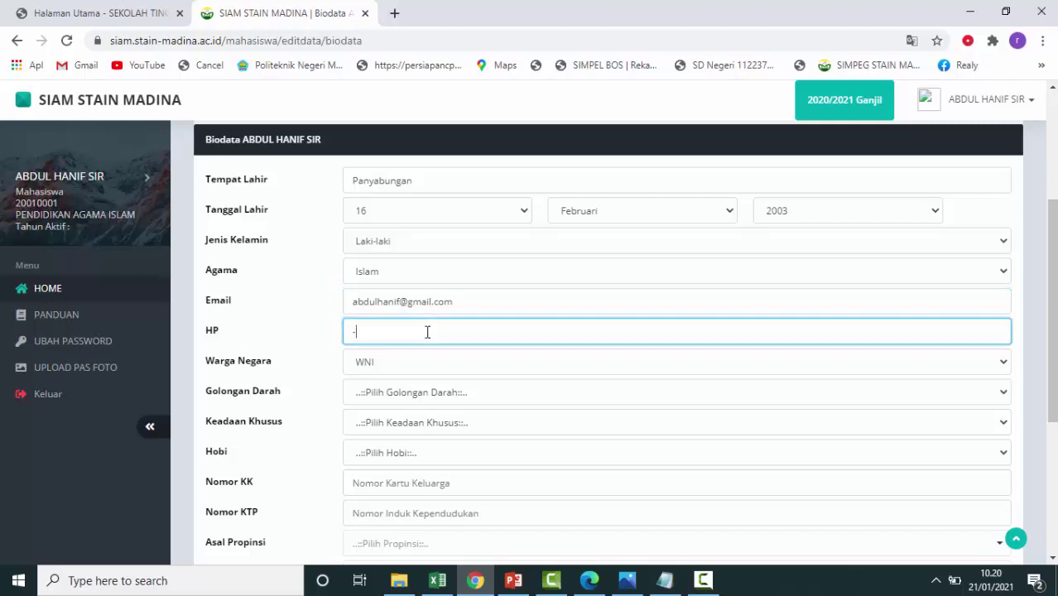
pyautogui.press('BackSpace')
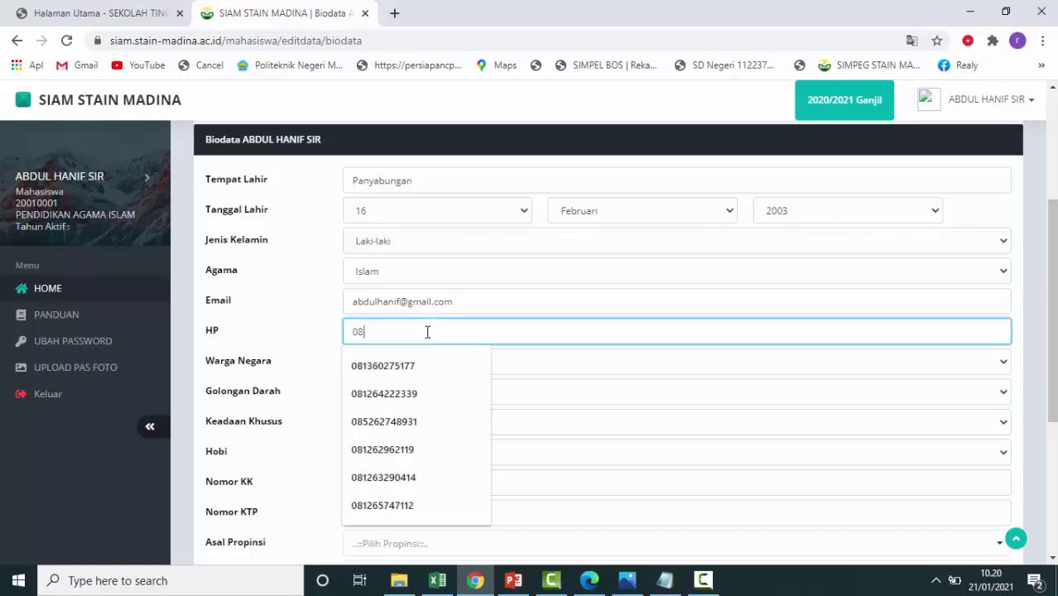
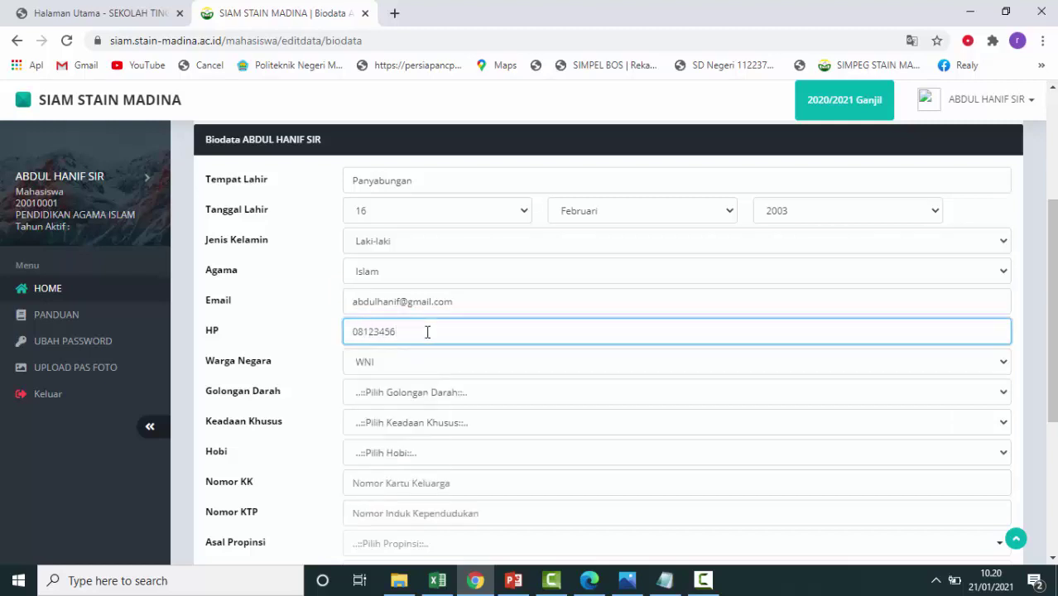
pyautogui.click(839, 363)
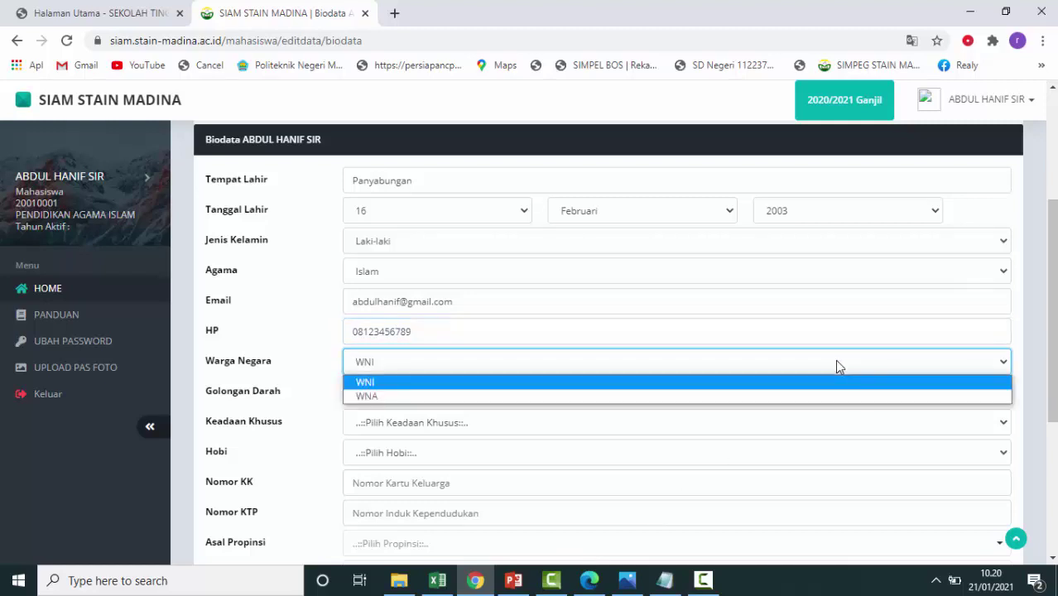
pyautogui.click(837, 361)
# Set Golongan Darah to A, leave Keadaan Khusus unset, and set Hobi to Sepak Bola.
pyautogui.scroll(-2, 812, 394)
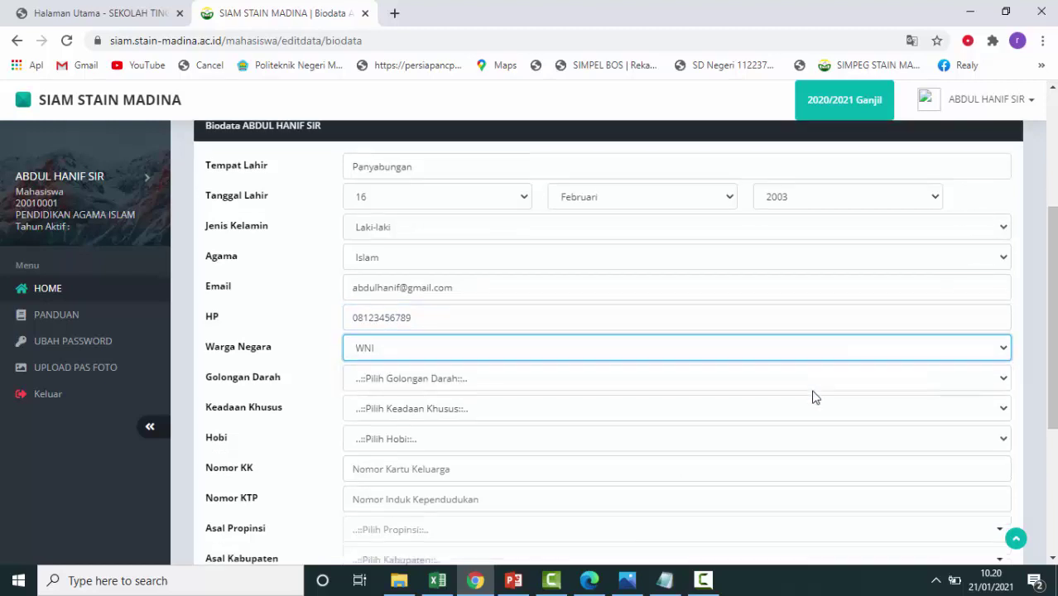
pyautogui.click(815, 242)
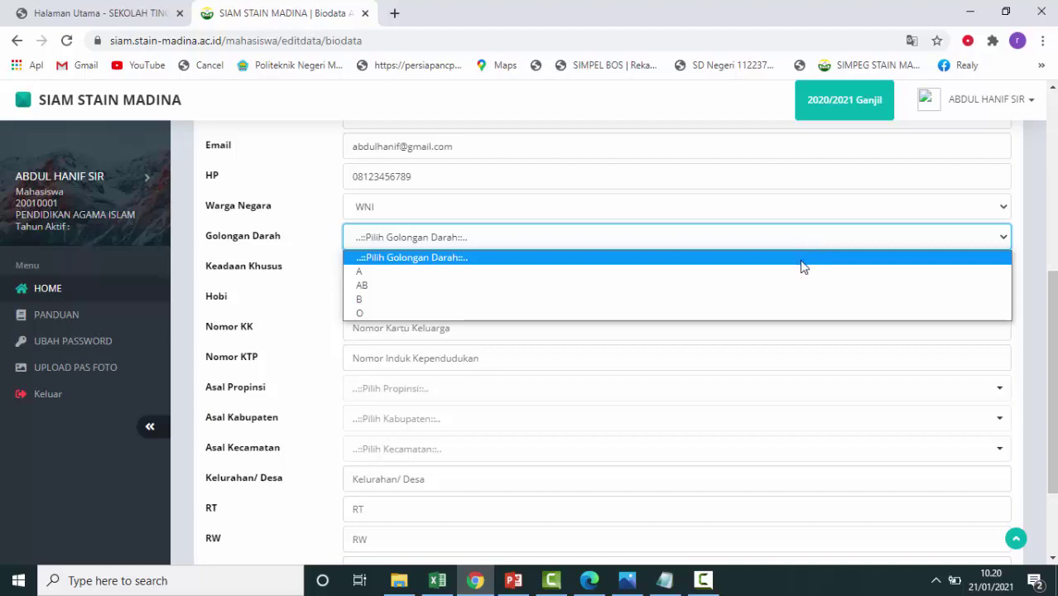
pyautogui.click(797, 274)
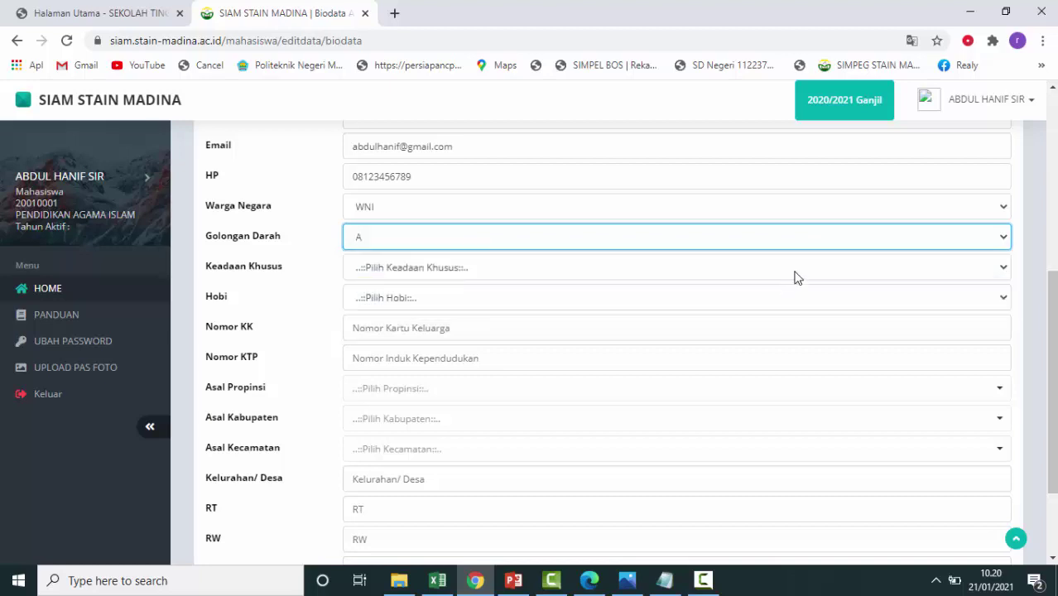
pyautogui.click(796, 275)
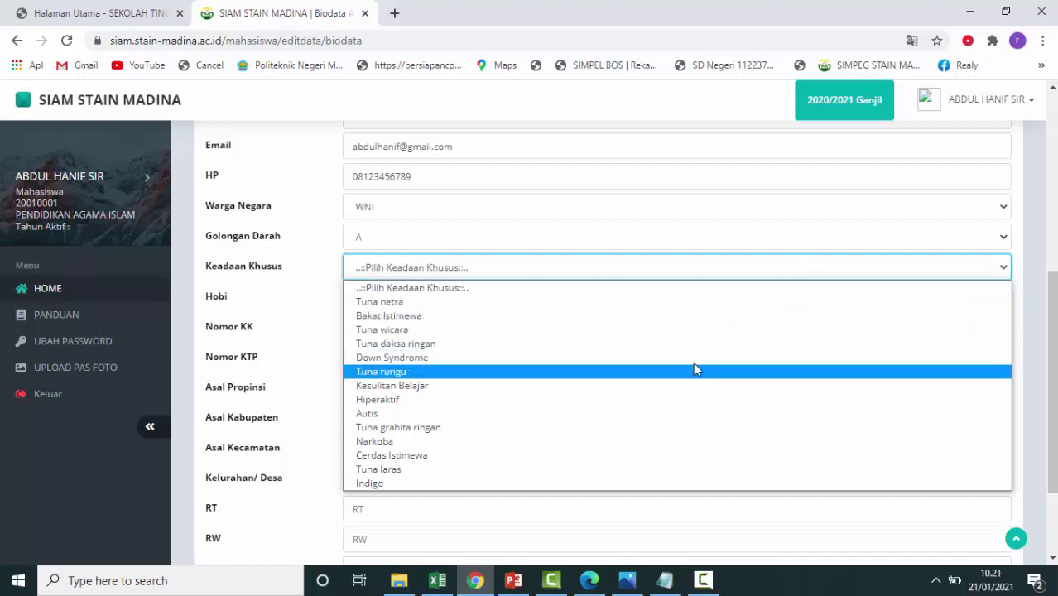
pyautogui.click(557, 292)
pyautogui.click(557, 300)
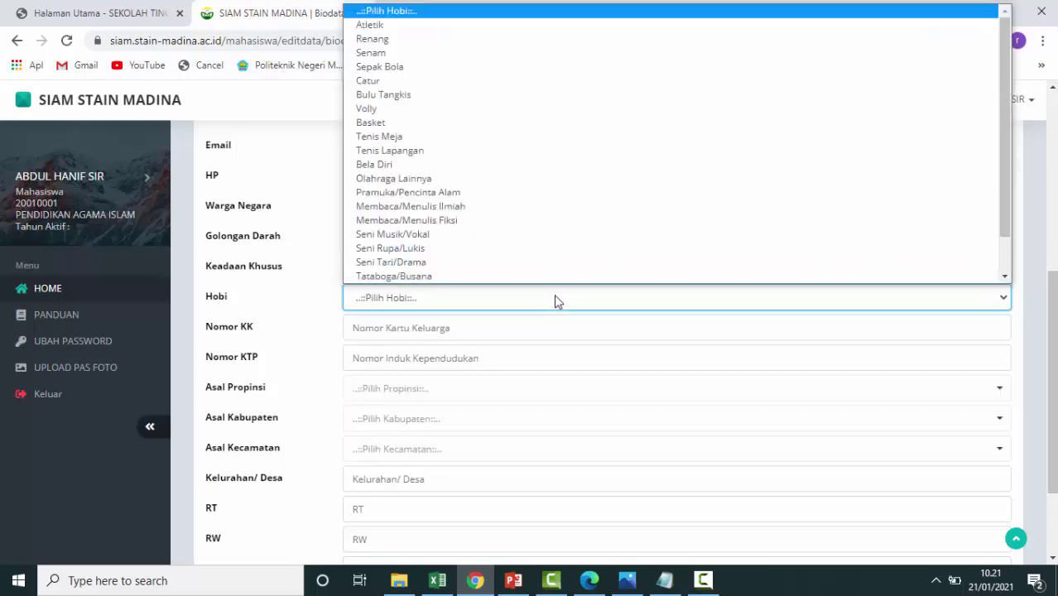
pyautogui.click(521, 67)
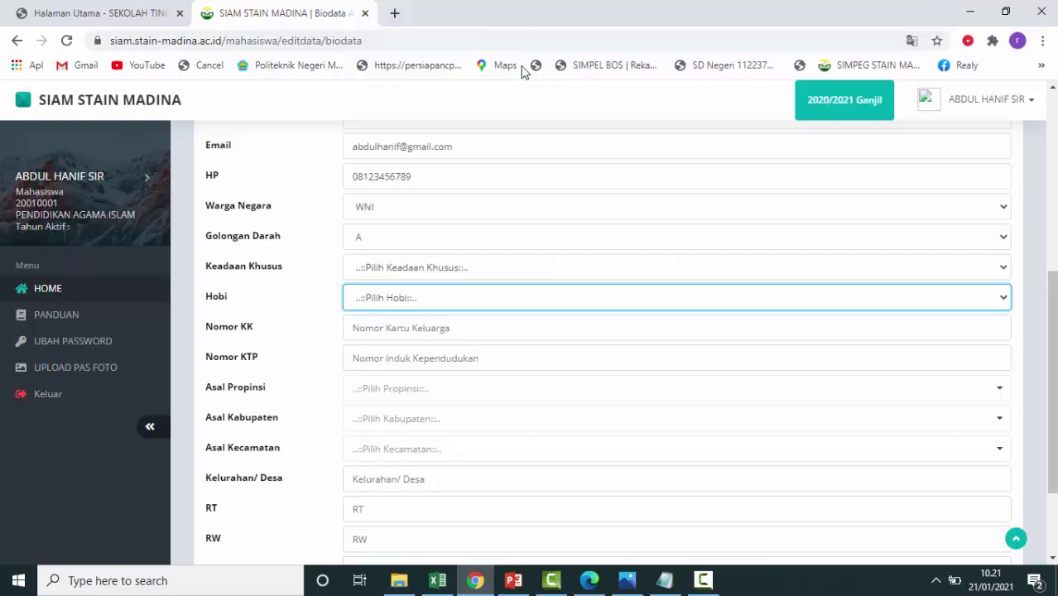
# Enter the family card (KK) number and the ID card (KTP) number.
pyautogui.click(809, 328)
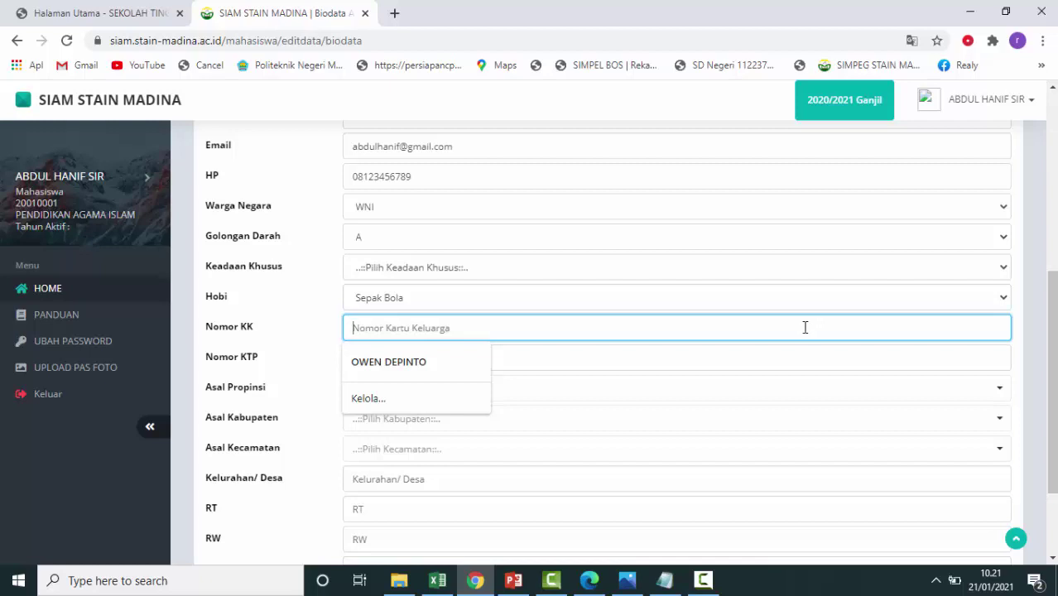
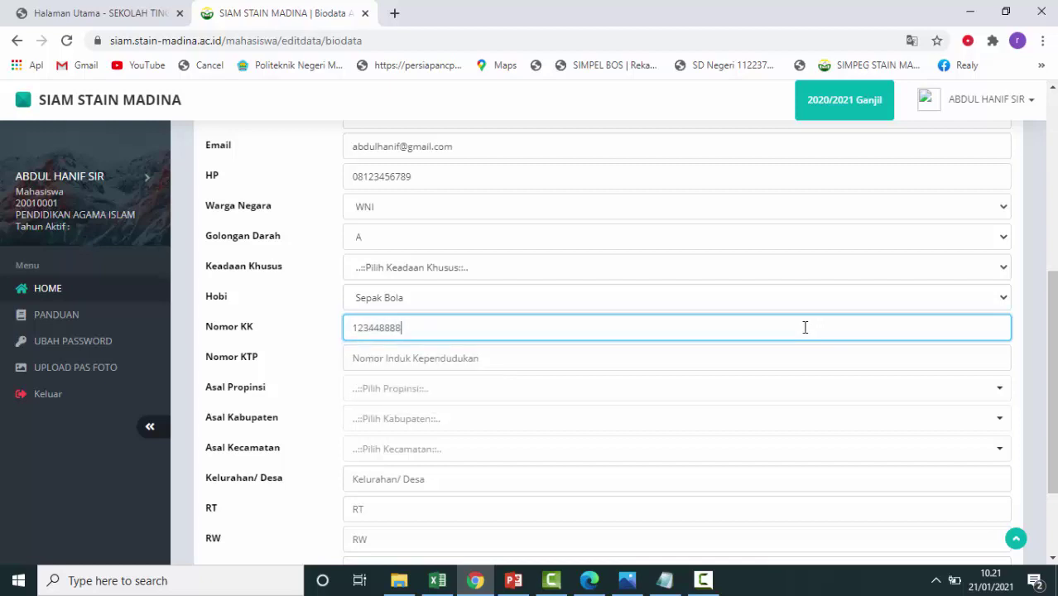
pyautogui.click(826, 350)
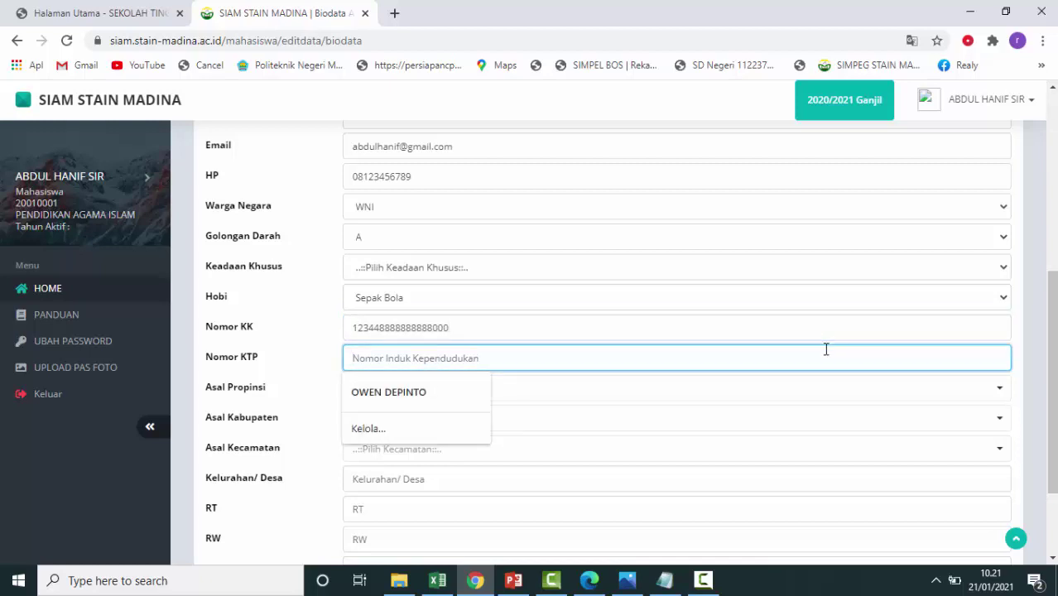
pyautogui.write('12')
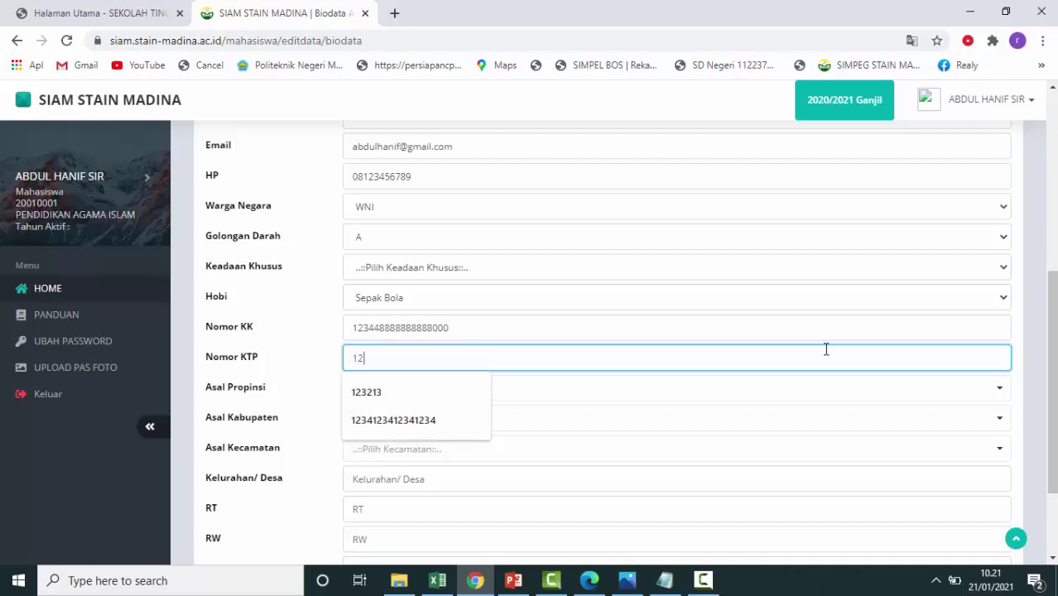
pyautogui.write('34567889')
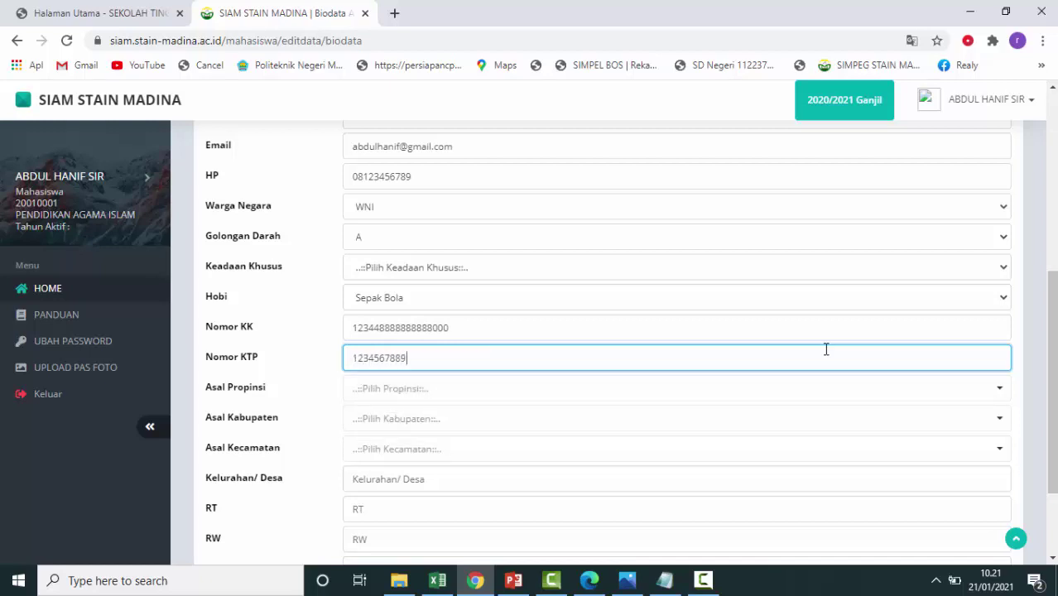
pyautogui.write('99000---')
pyautogui.write('000000')
# Set origin to Sumatera Utara, Mandailing Natal, Panyabungan Barat district.
pyautogui.click(983, 394)
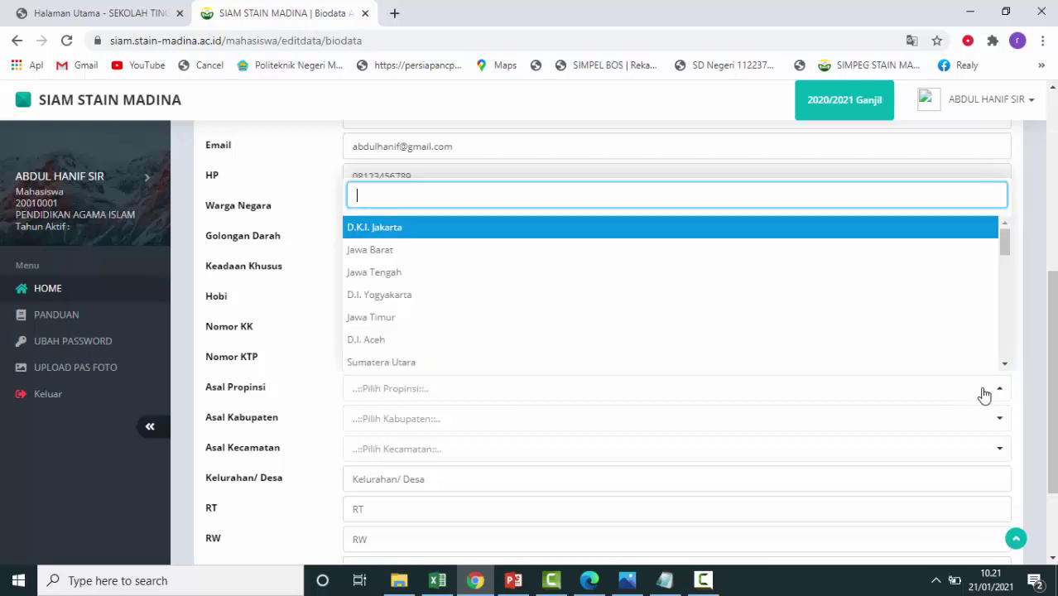
pyautogui.click(843, 364)
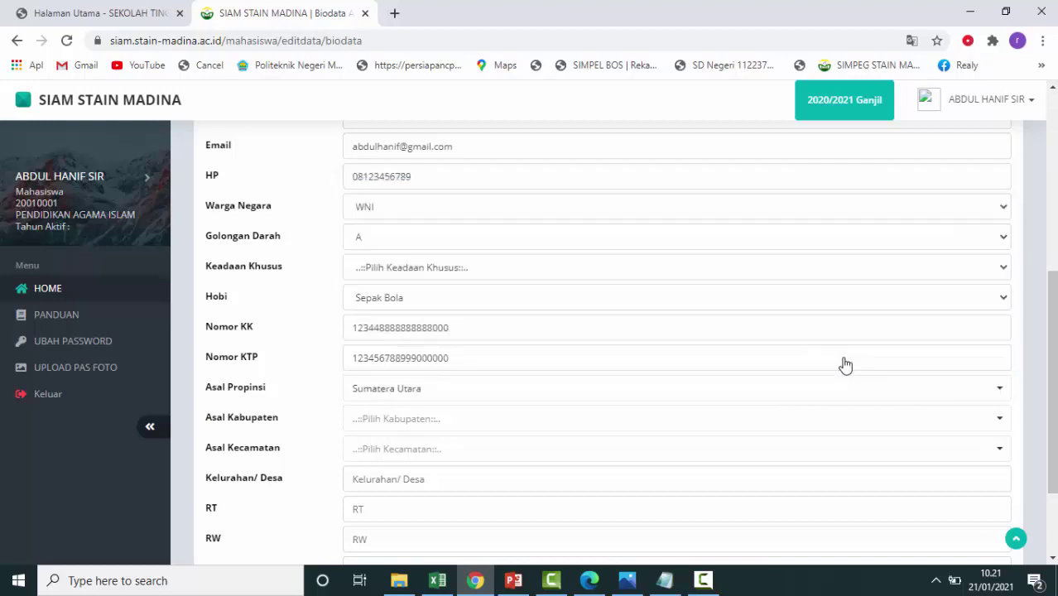
pyautogui.scroll(-1, 845, 357)
pyautogui.scroll(-2, 844, 357)
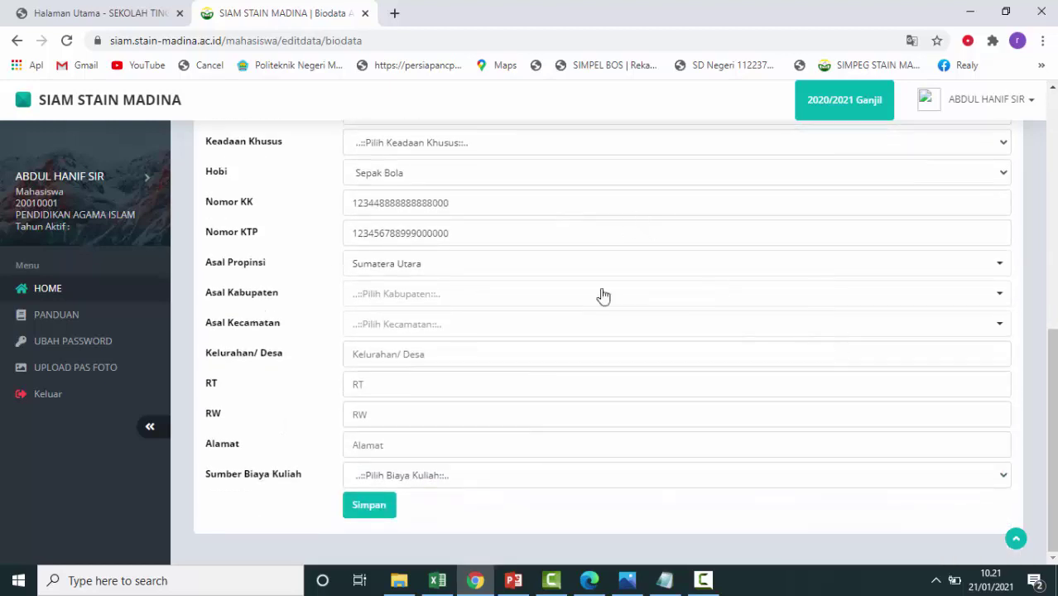
pyautogui.click(504, 296)
pyautogui.scroll(-3, 509, 462)
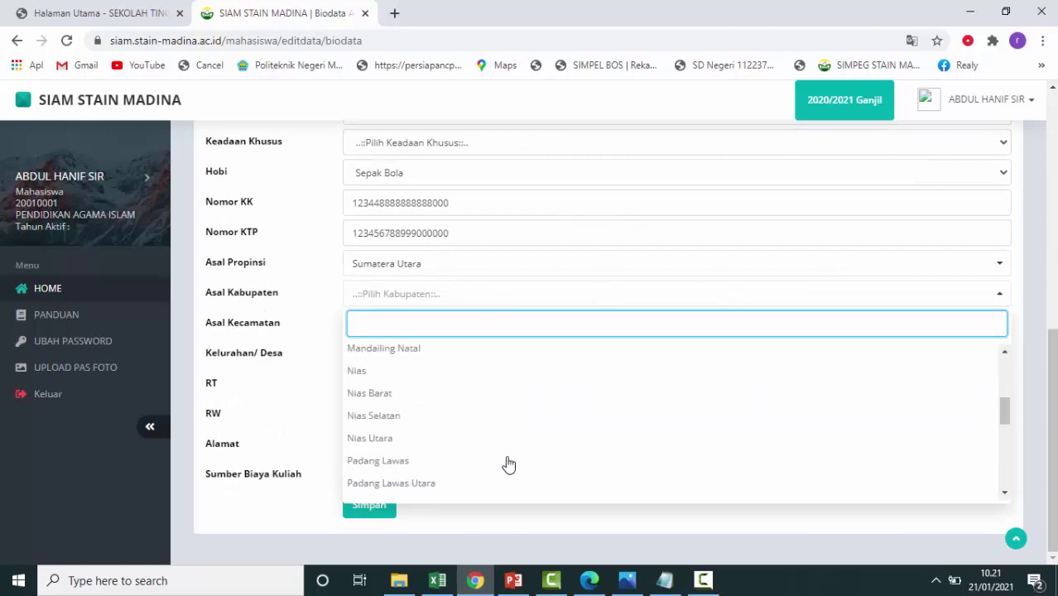
pyautogui.click(489, 353)
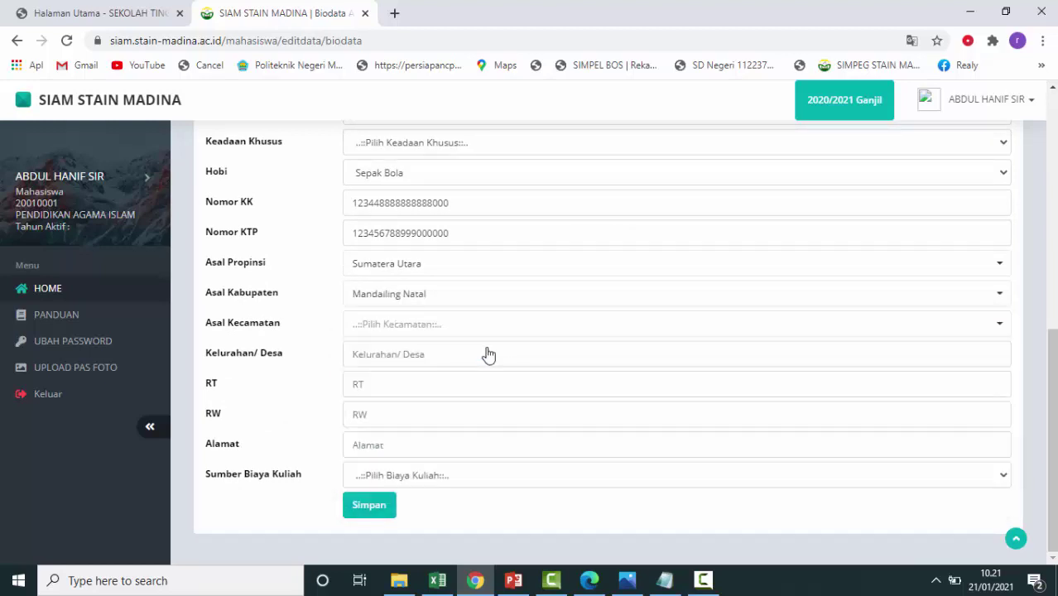
pyautogui.click(549, 351)
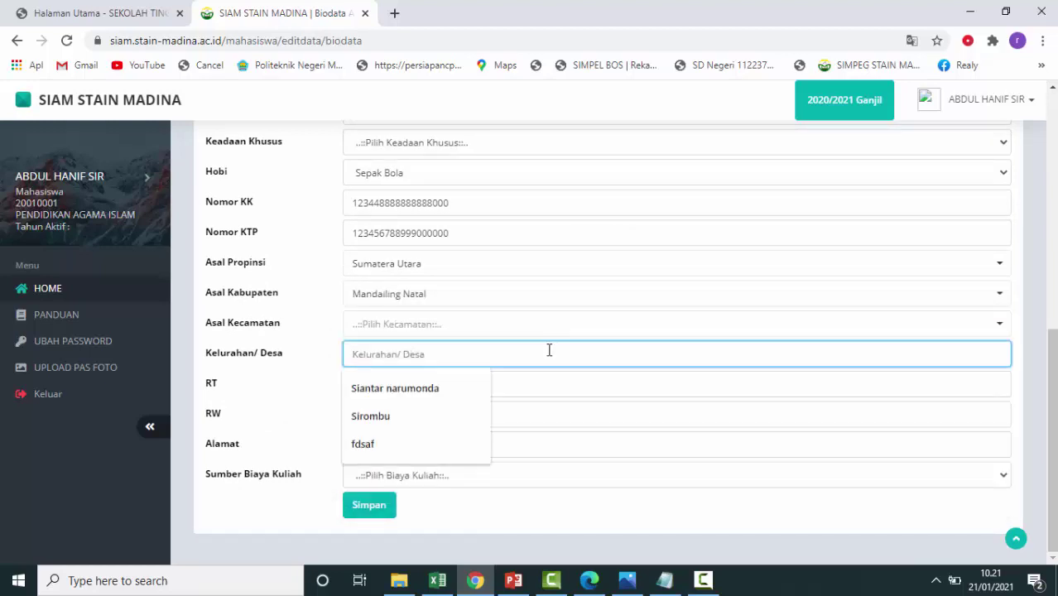
pyautogui.click(470, 328)
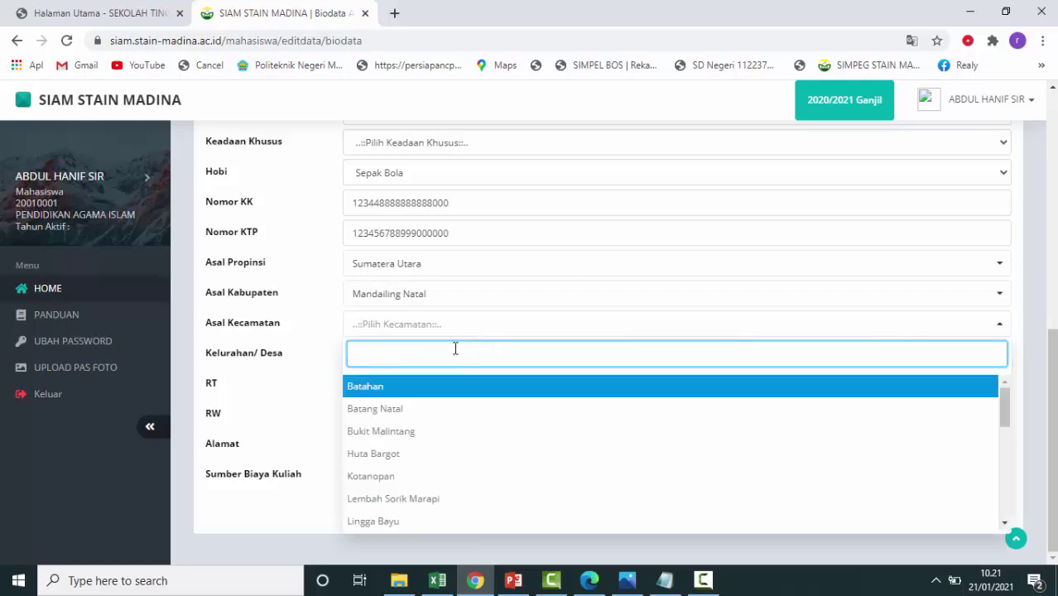
pyautogui.scroll(-3, 464, 460)
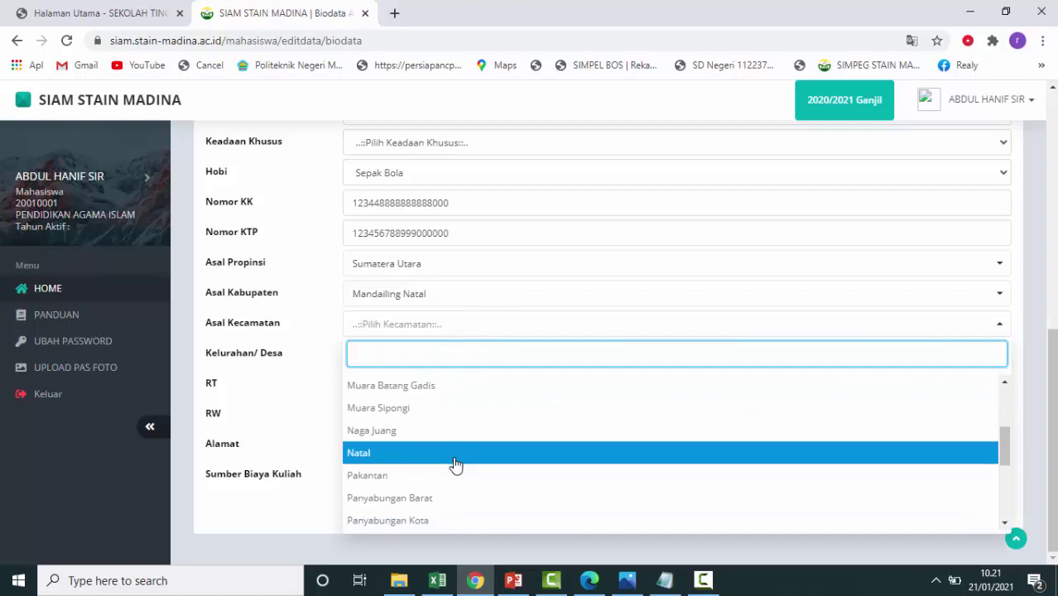
pyautogui.scroll(-1, 462, 460)
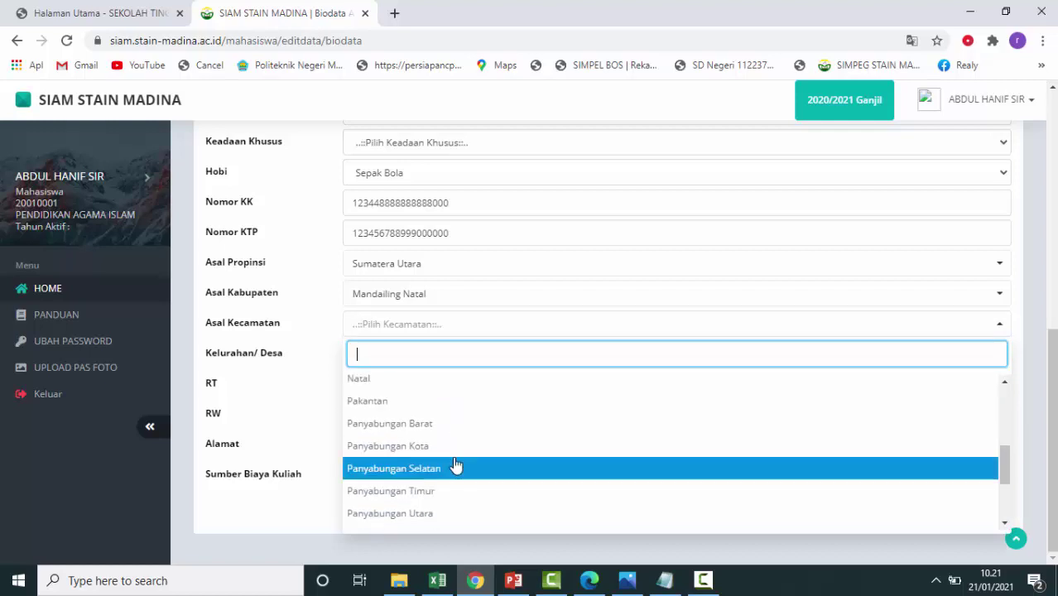
pyautogui.click(454, 425)
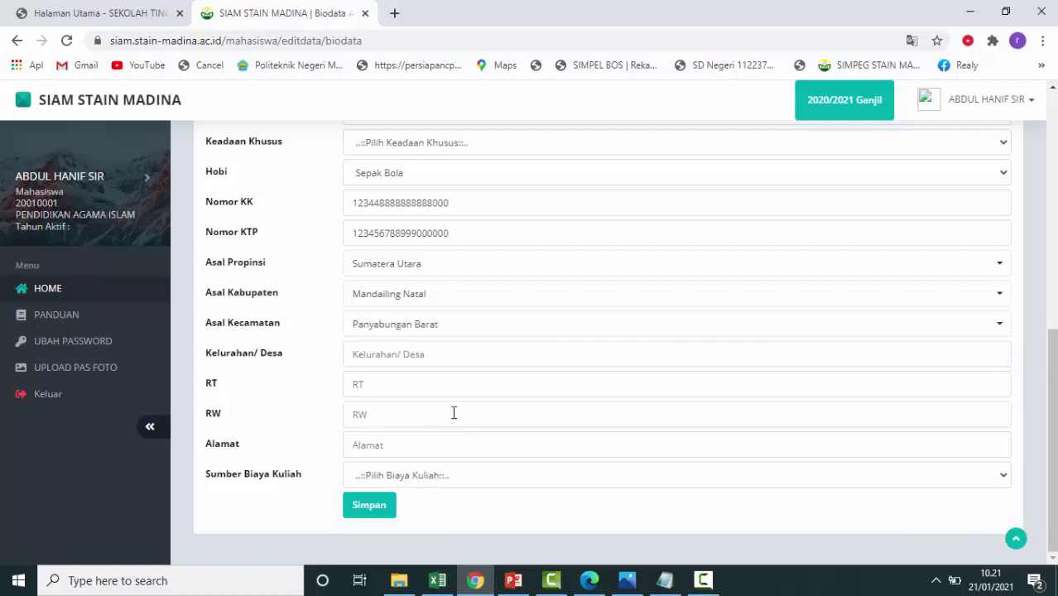
# Enter the village, RT 01, RW 02 and street address, and choose Biaya Orangtua funding.
pyautogui.click(458, 354)
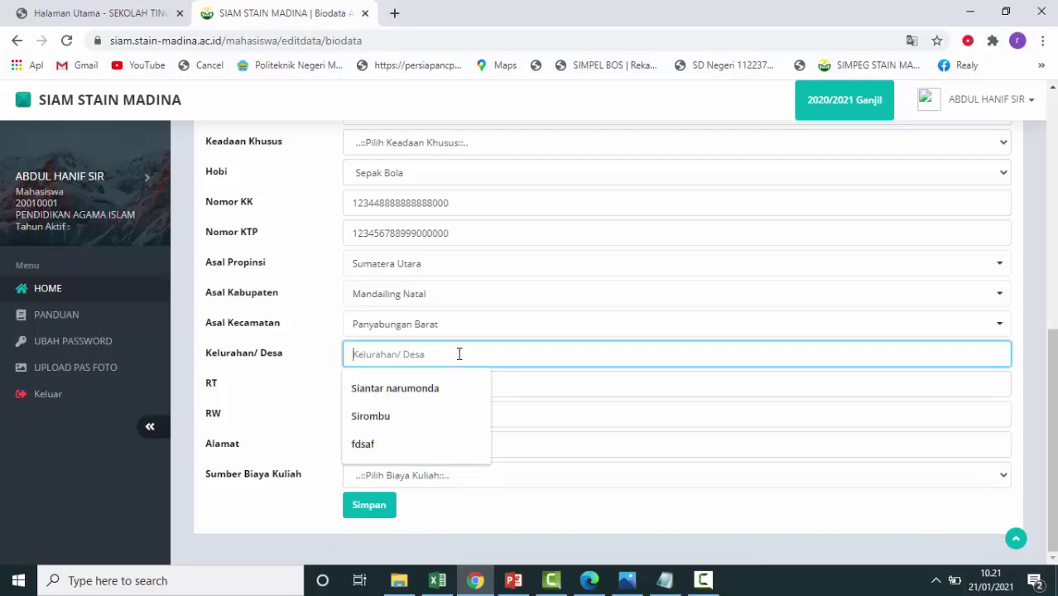
pyautogui.write('Pa')
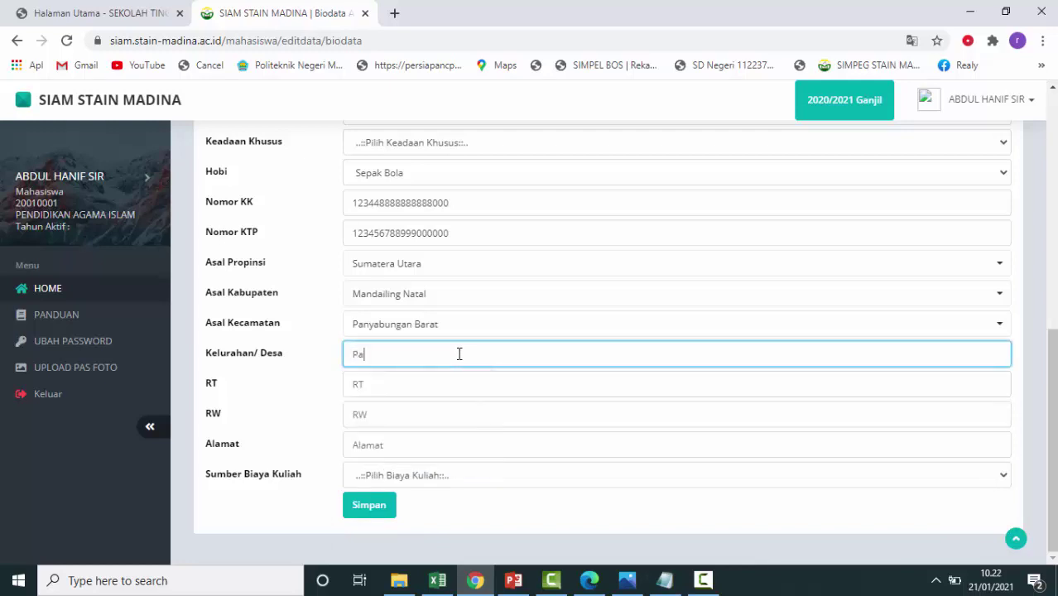
pyautogui.write('nyabungan Barat')
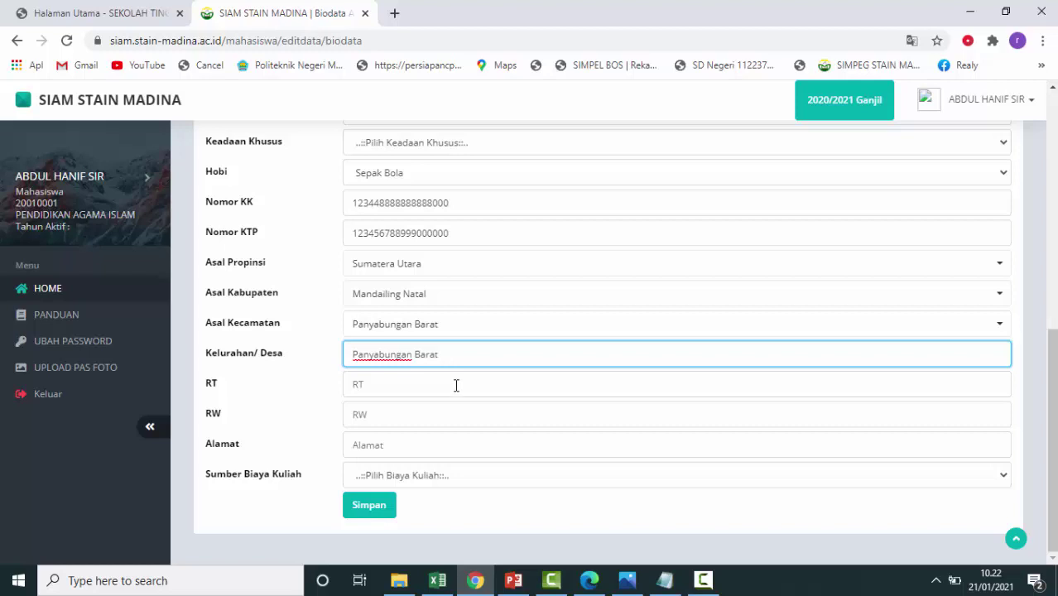
pyautogui.click(458, 384)
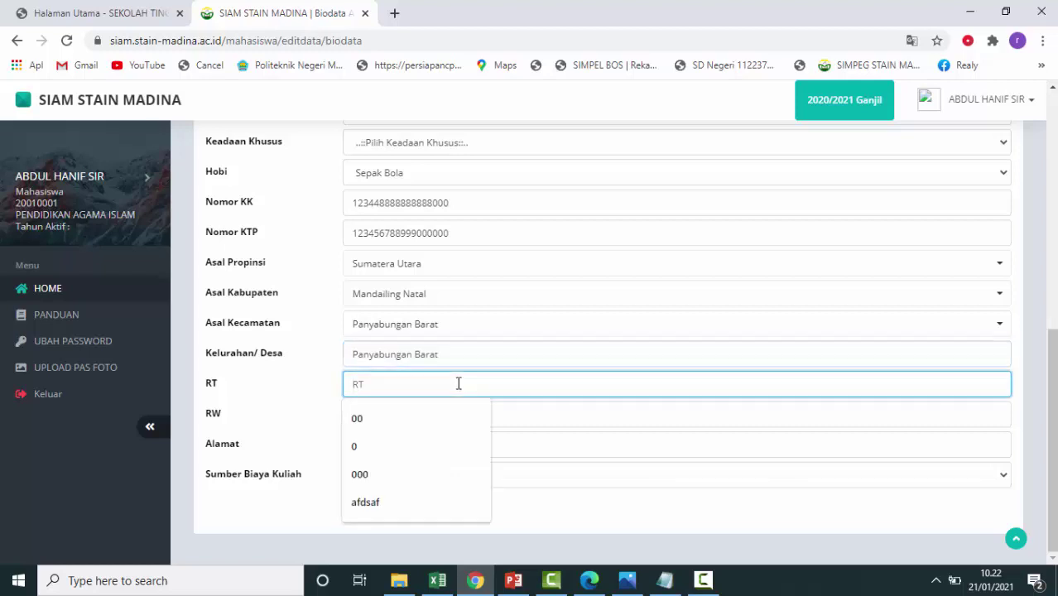
pyautogui.write('01')
pyautogui.click(447, 419)
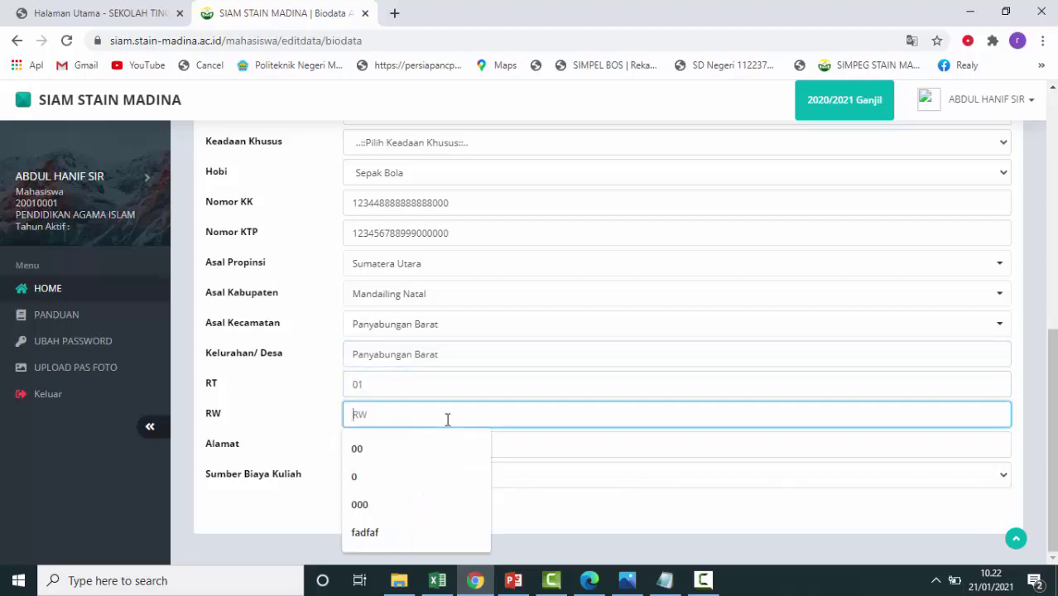
pyautogui.write('02')
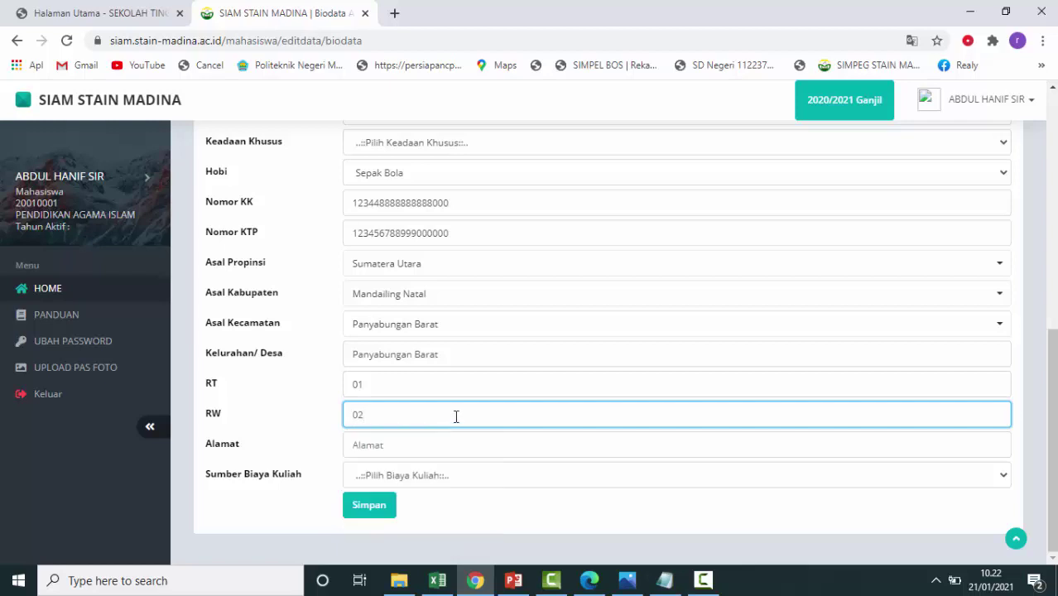
pyautogui.click(738, 442)
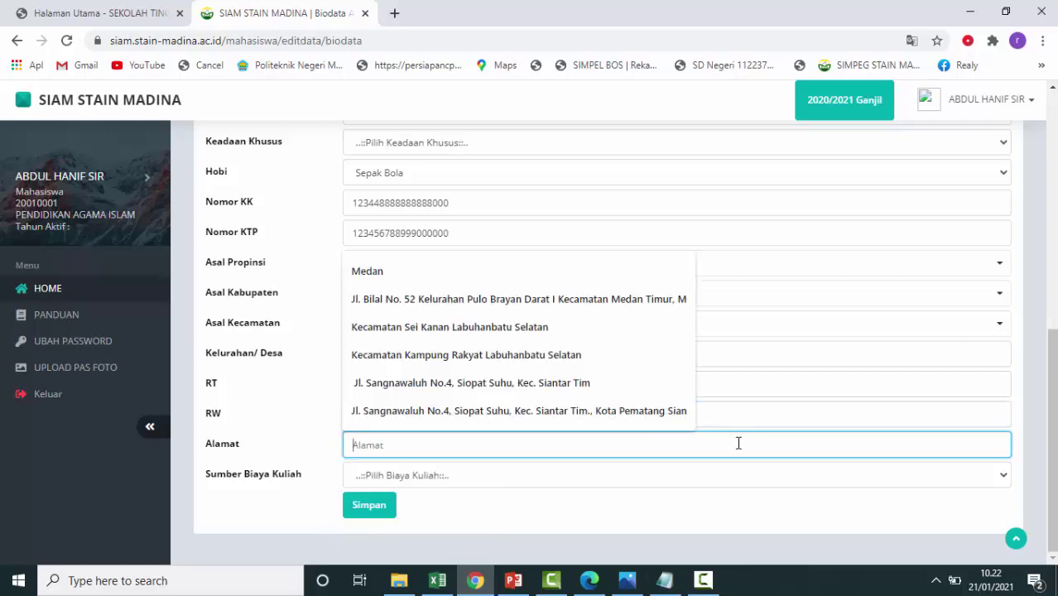
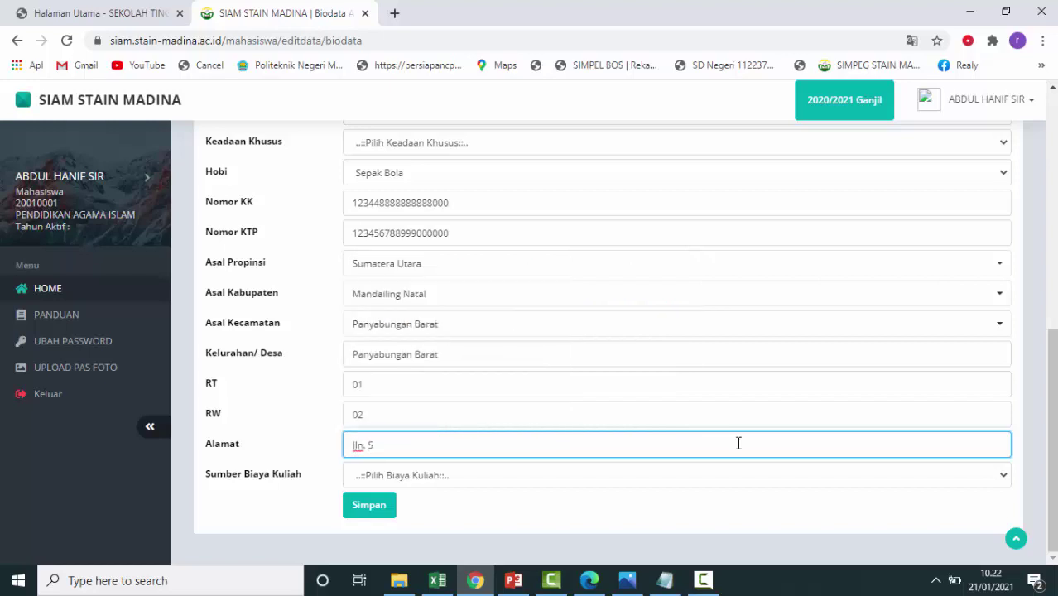
pyautogui.click(743, 482)
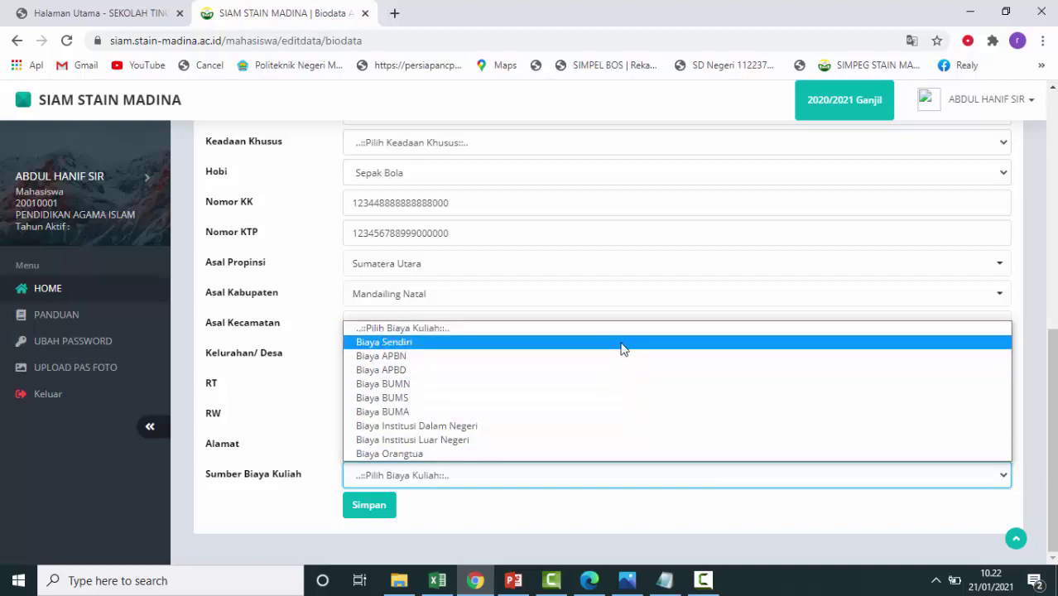
pyautogui.click(602, 454)
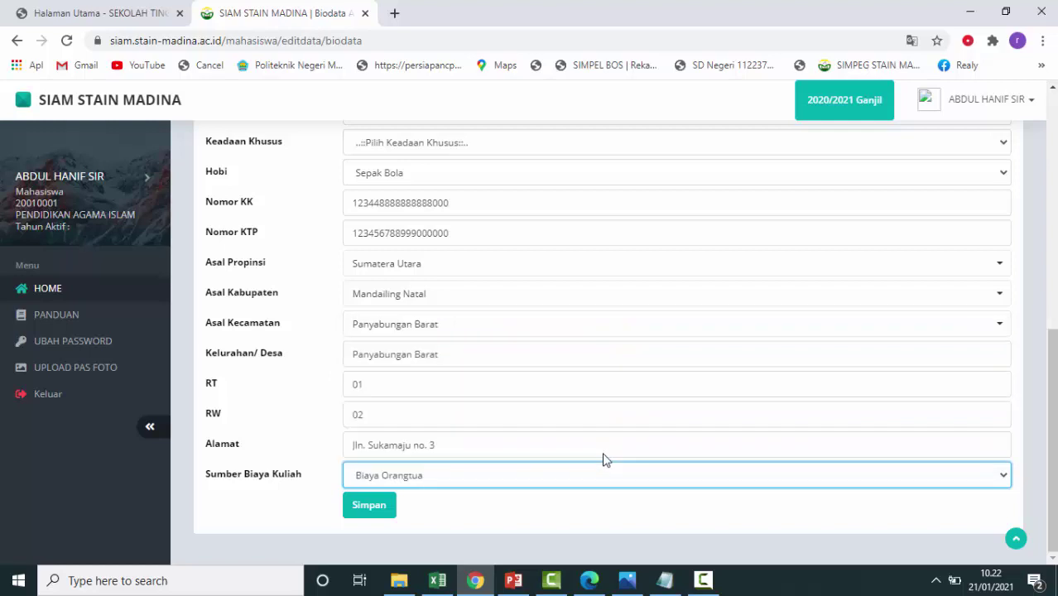
# Save the biodata, then enter Jumlah Adik 2 and the father's name on Keluarga.
pyautogui.click(369, 506)
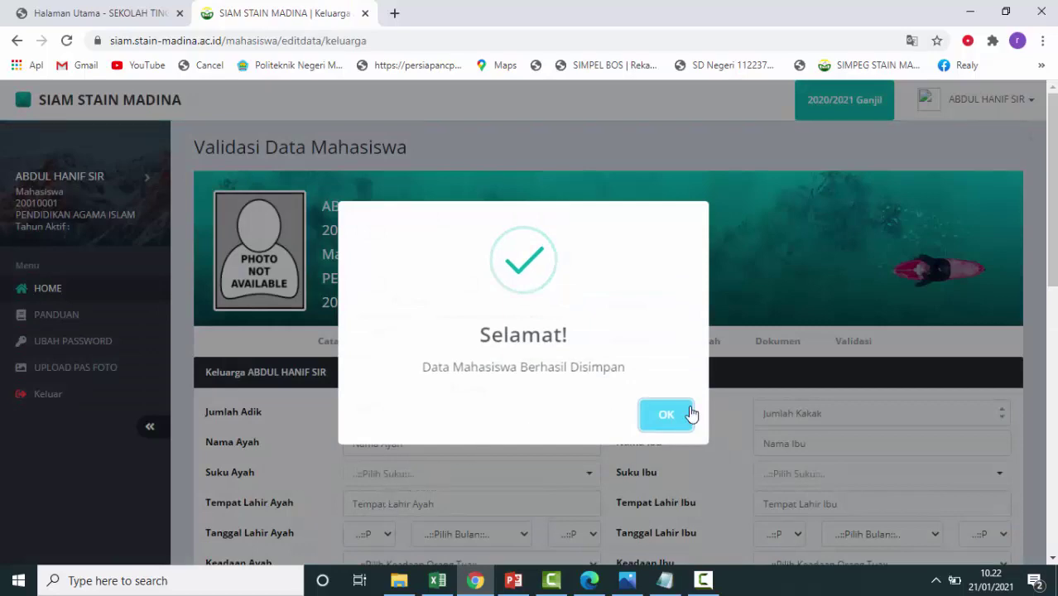
pyautogui.click(684, 414)
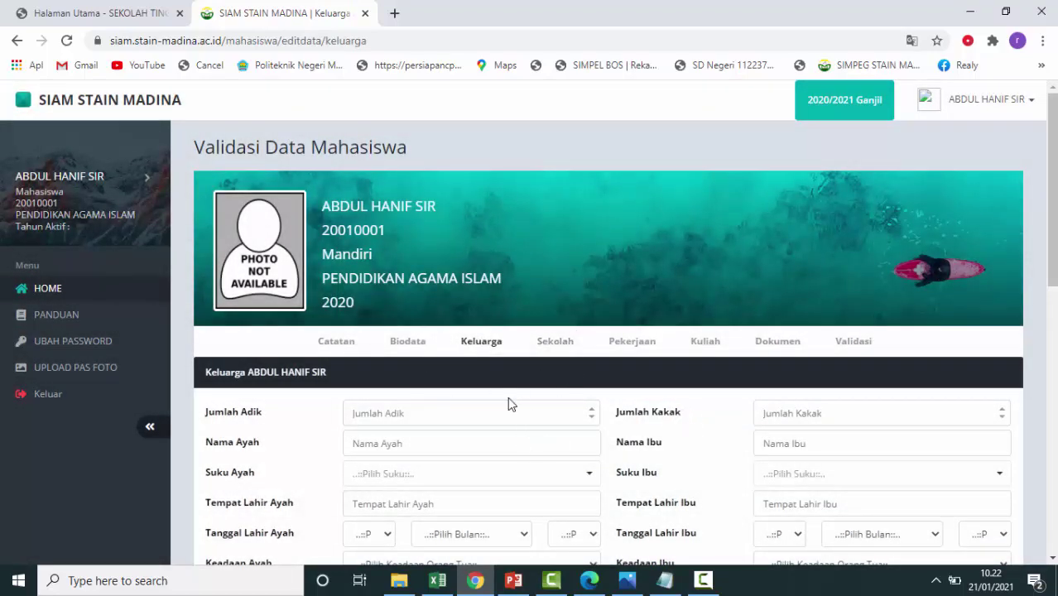
pyautogui.scroll(-1, 510, 404)
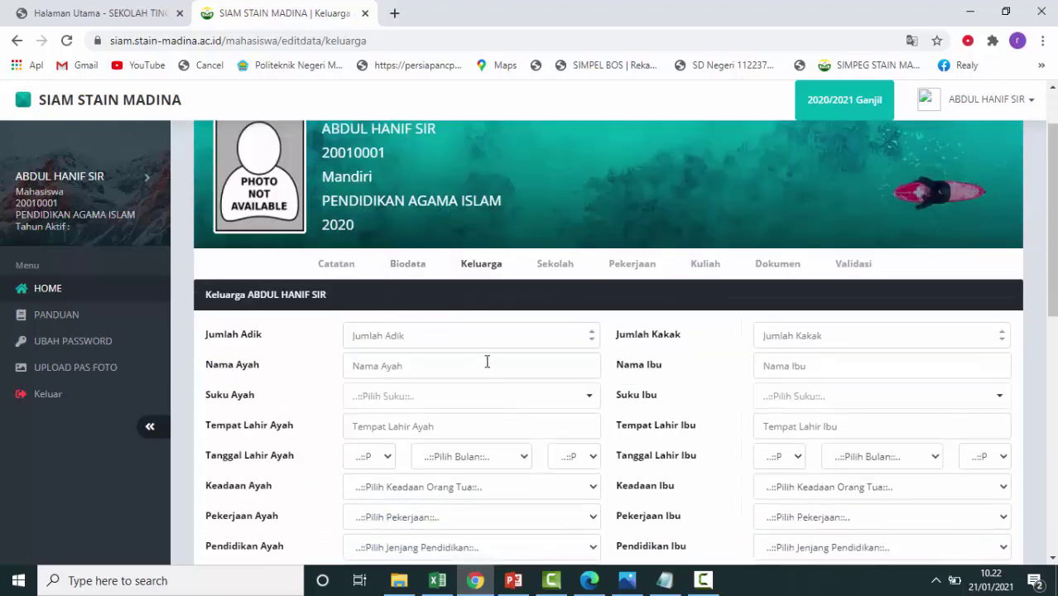
pyautogui.click(541, 345)
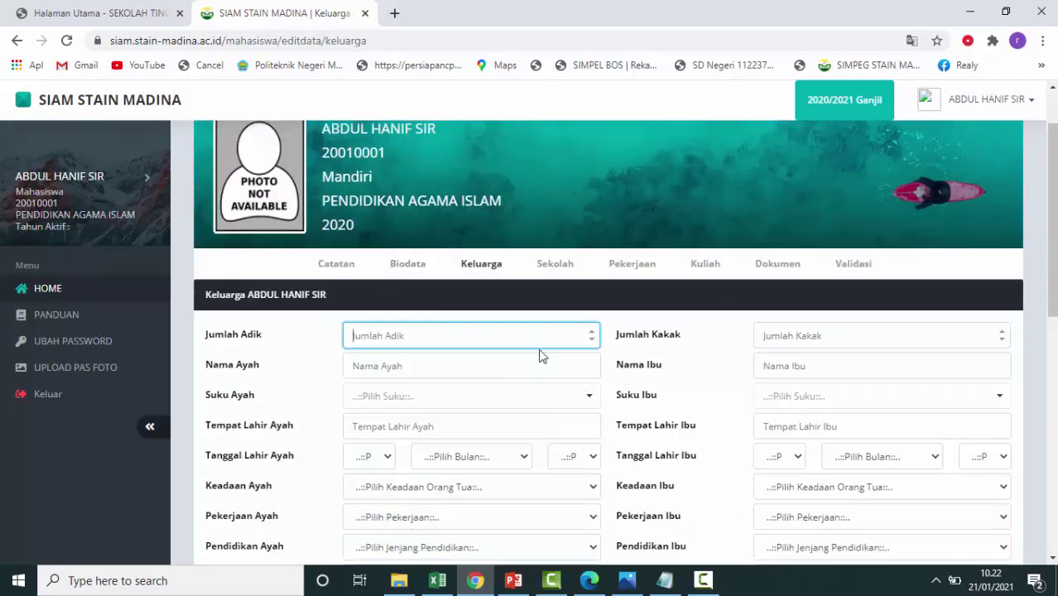
pyautogui.write('2')
pyautogui.click(510, 366)
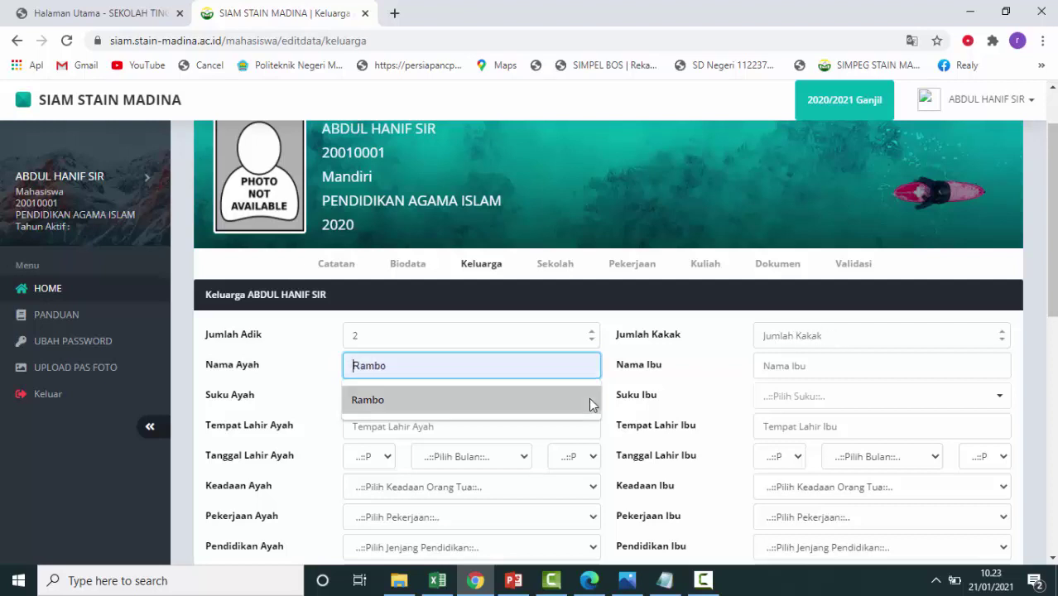
pyautogui.write('Sukardi')
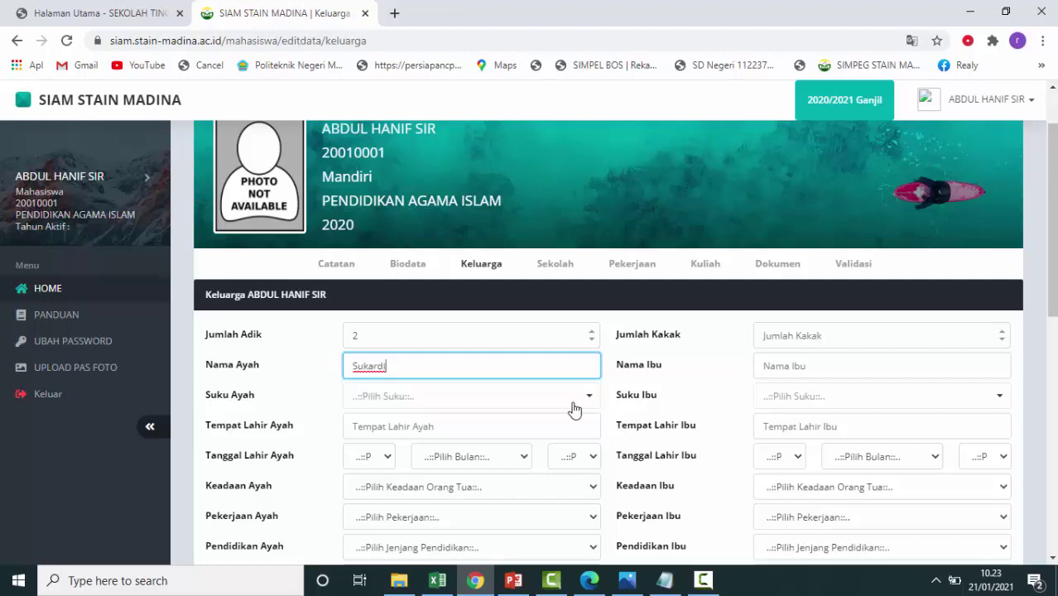
# Search 'man' in the Suku Ayah list and select Mandailing.
pyautogui.click(575, 409)
pyautogui.scroll(-3, 535, 354)
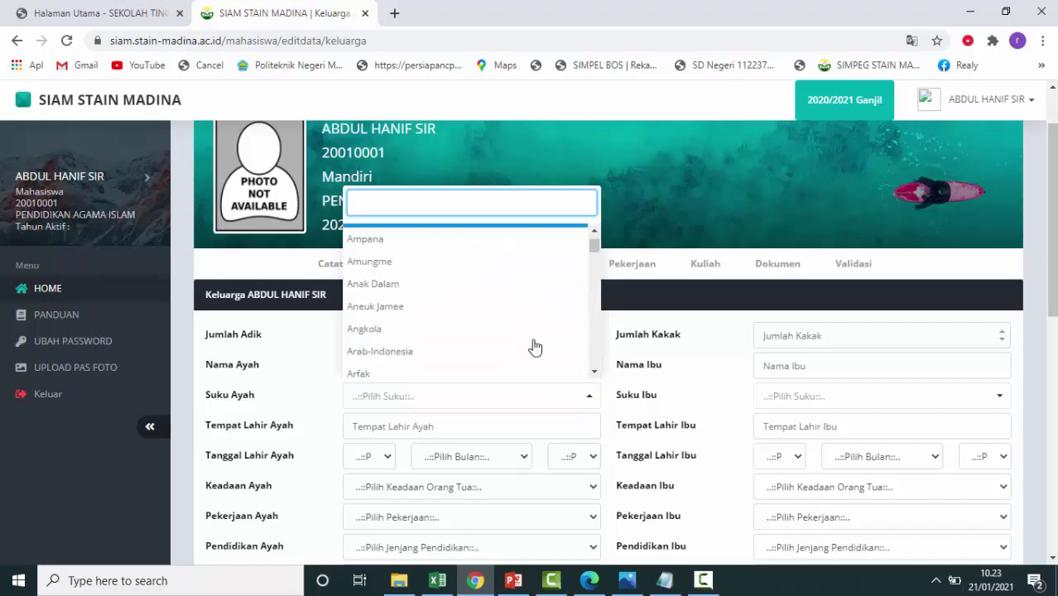
pyautogui.scroll(3, 535, 348)
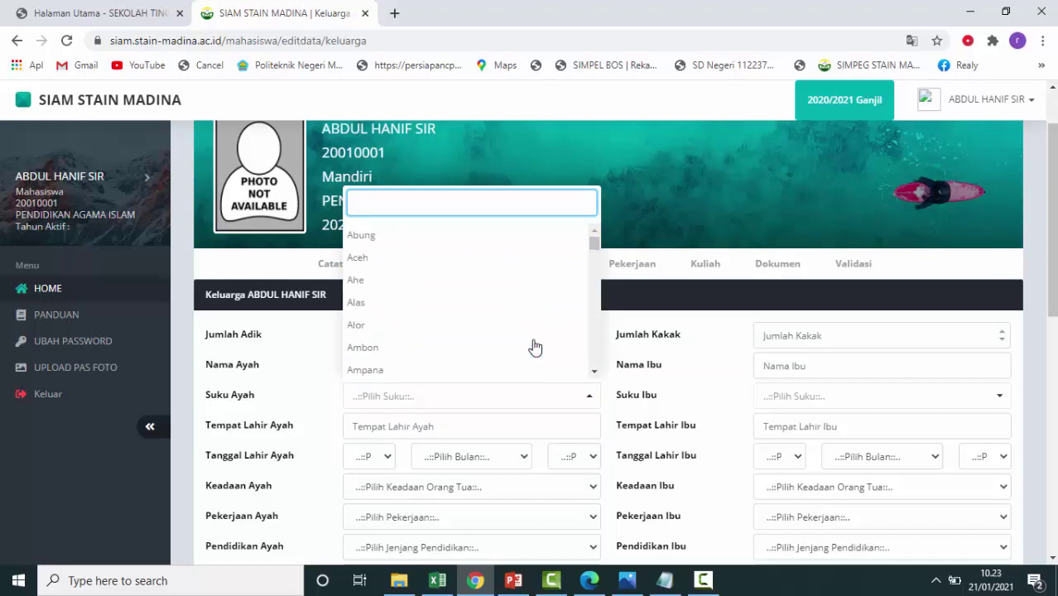
pyautogui.scroll(-6, 535, 348)
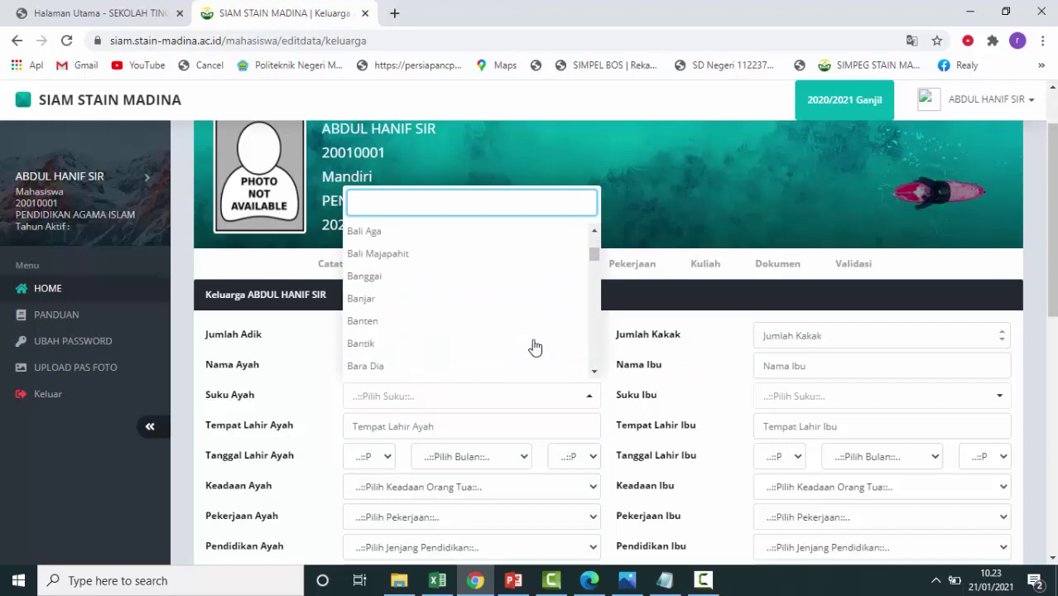
pyautogui.scroll(-10, 535, 348)
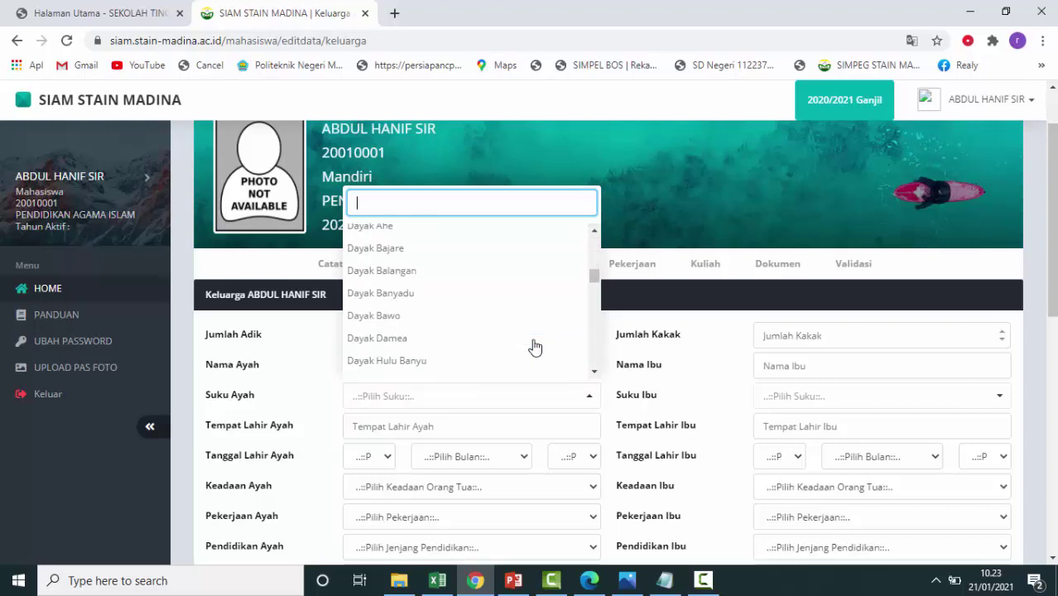
pyautogui.scroll(-10, 535, 348)
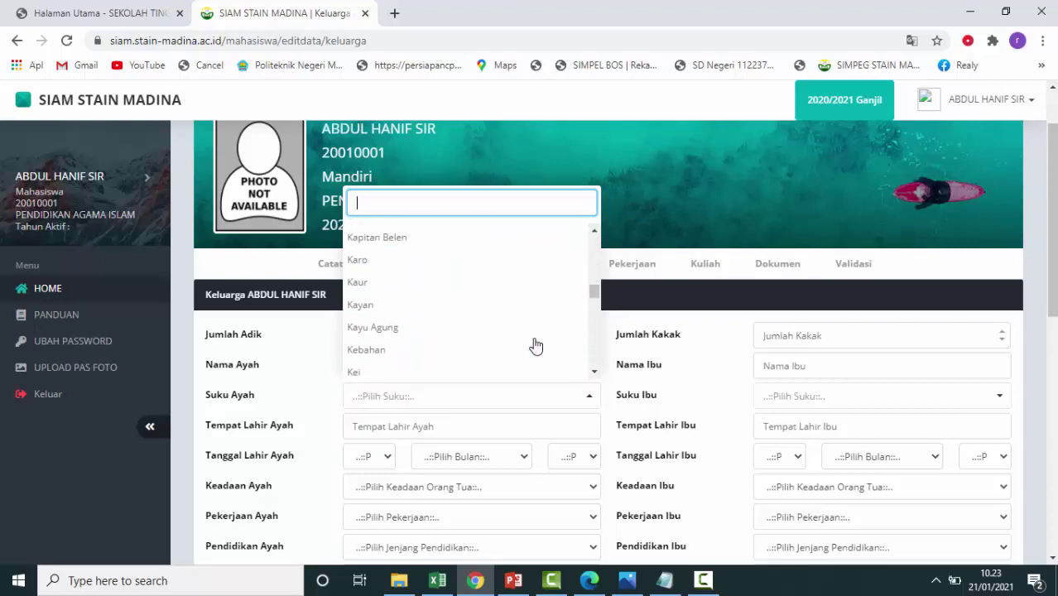
pyautogui.scroll(-8, 536, 346)
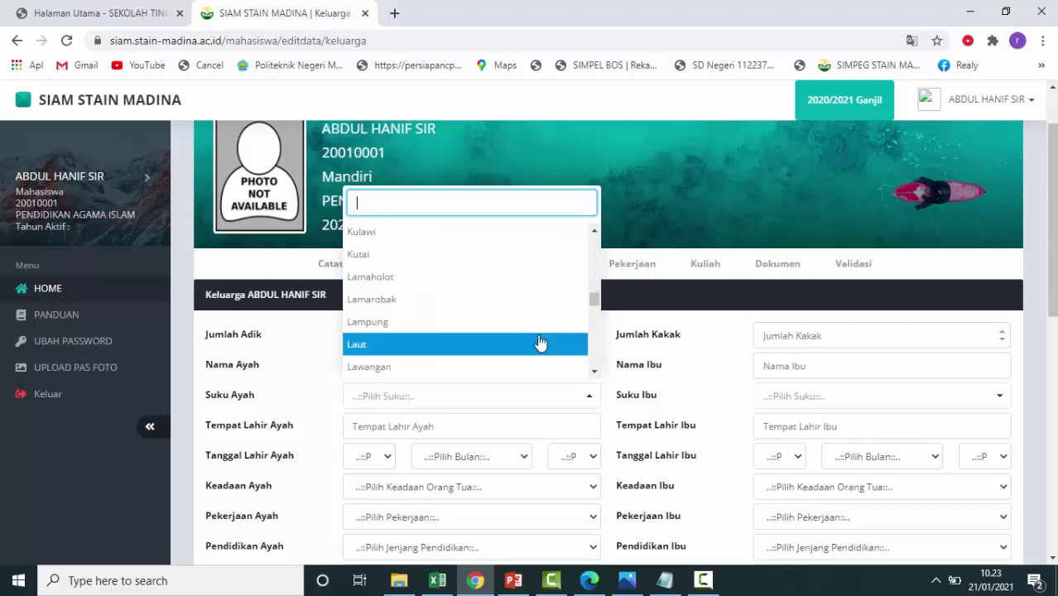
pyautogui.scroll(-3, 538, 343)
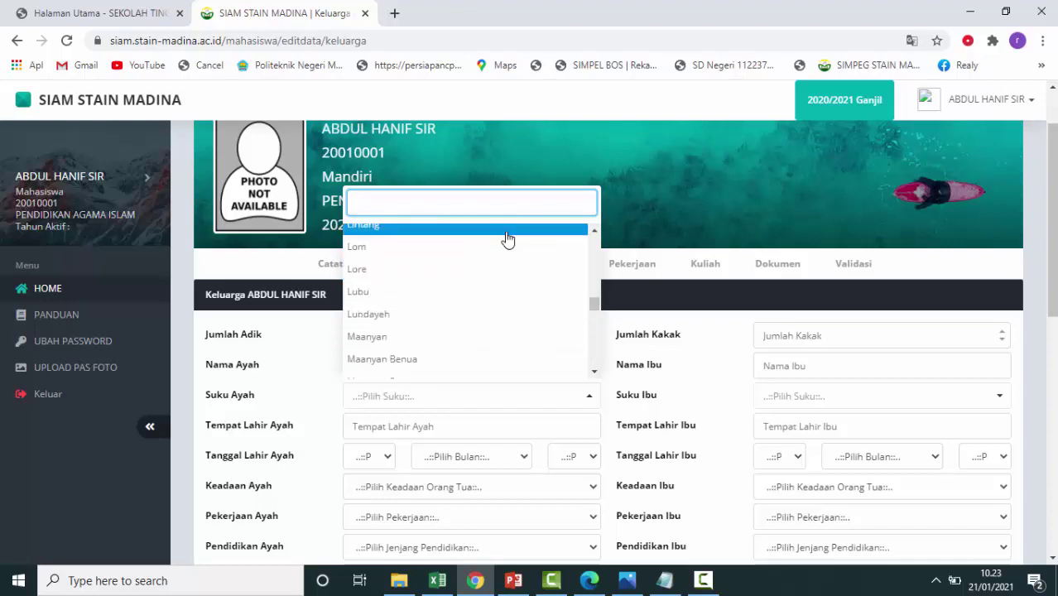
pyautogui.write('ma')
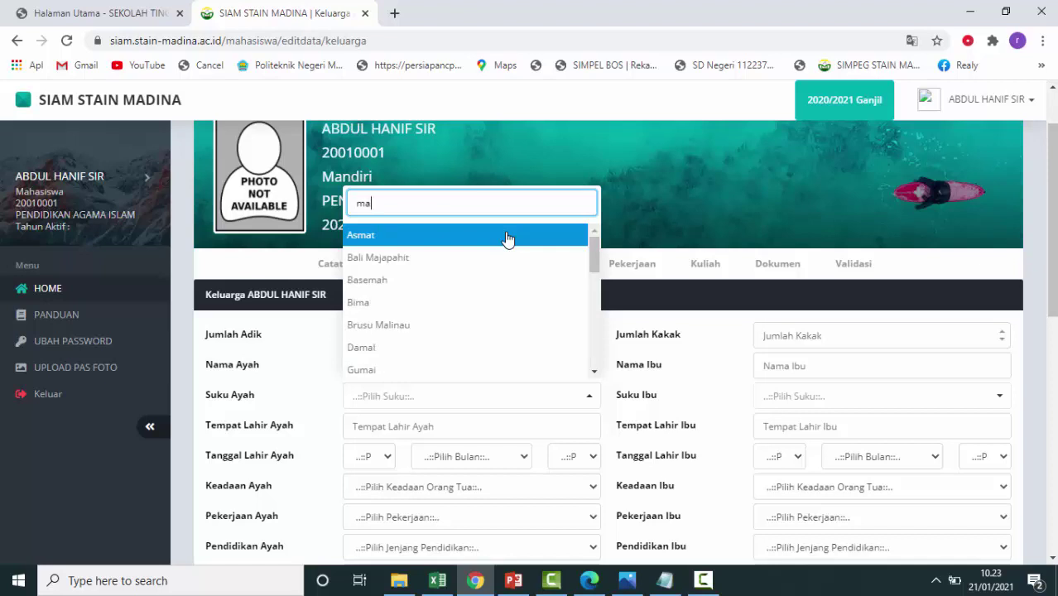
pyautogui.write('n')
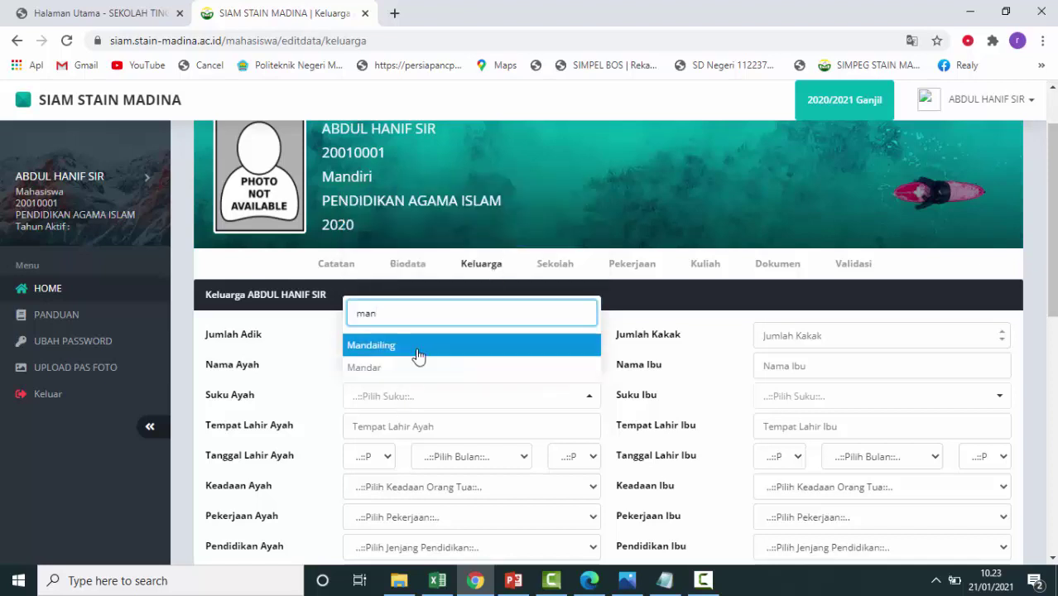
pyautogui.click(414, 348)
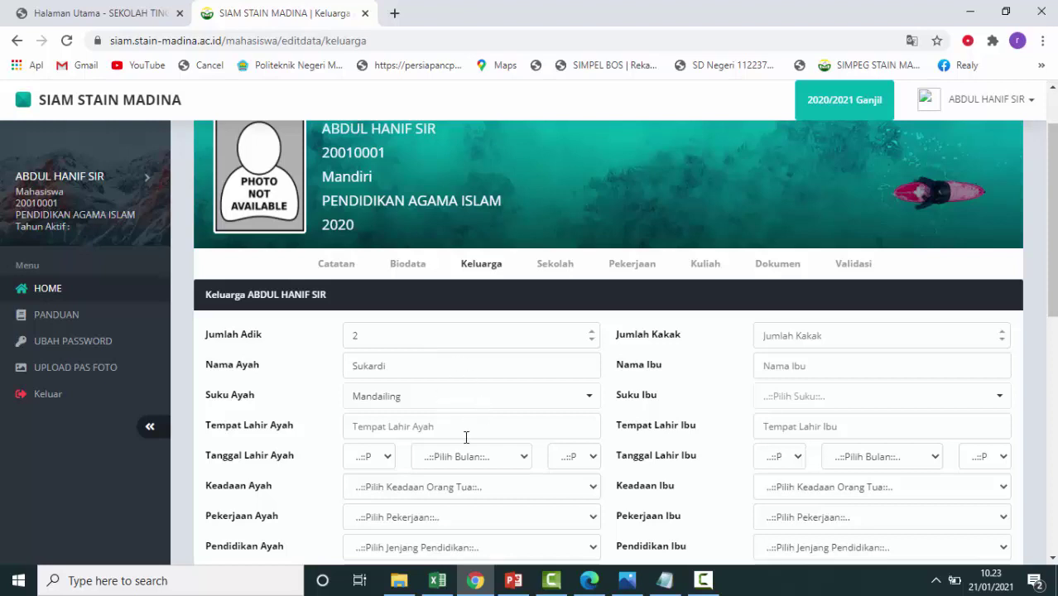
# Enter Panyabungan as the father's birthplace and set his birth day to 2.
pyautogui.click(401, 431)
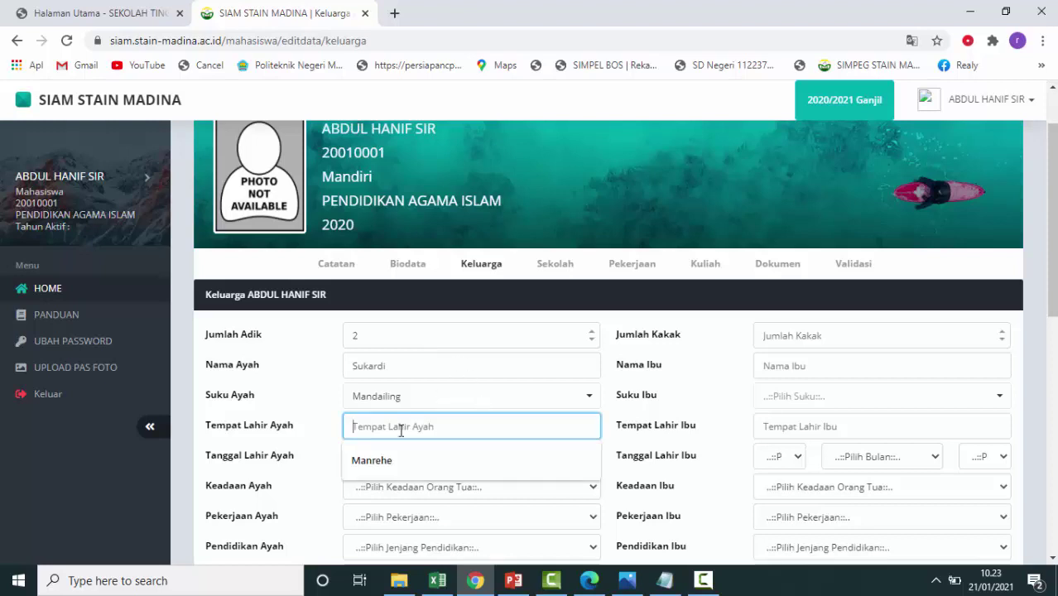
pyautogui.write('Panyabungan')
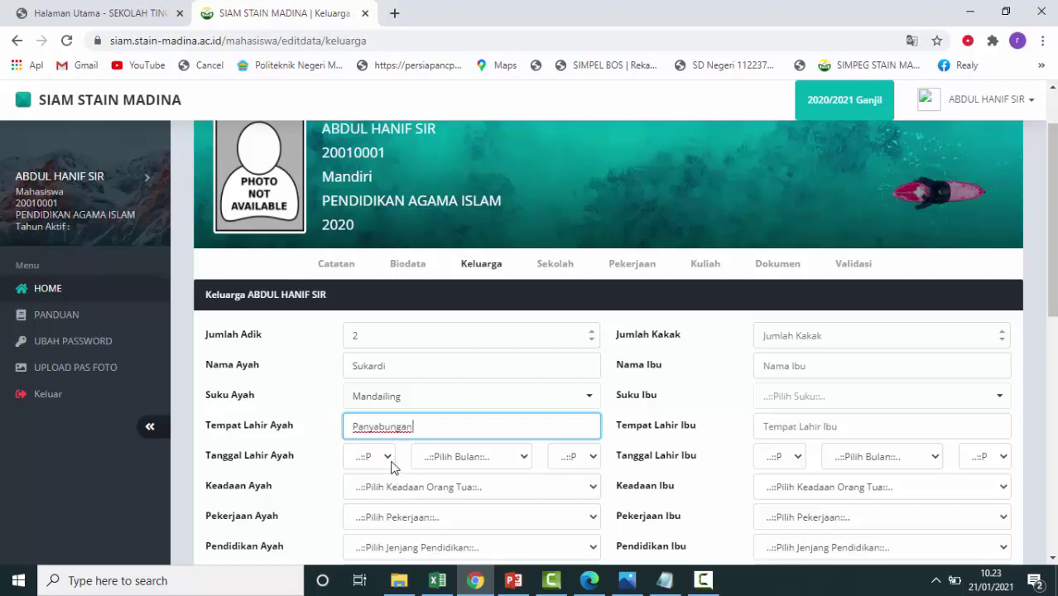
pyautogui.click(385, 462)
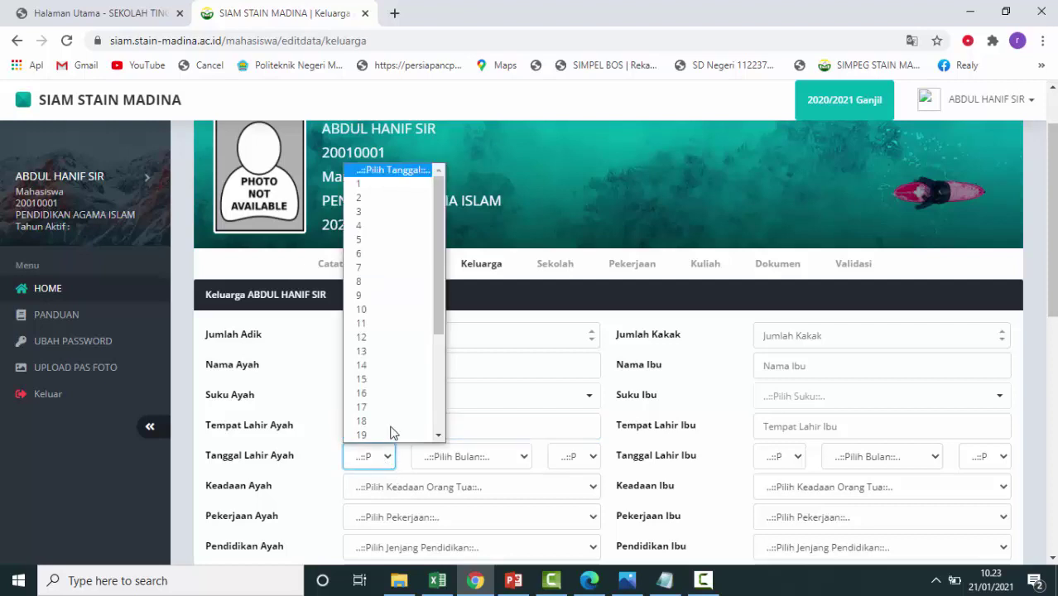
pyautogui.scroll(-1, 389, 426)
pyautogui.click(392, 170)
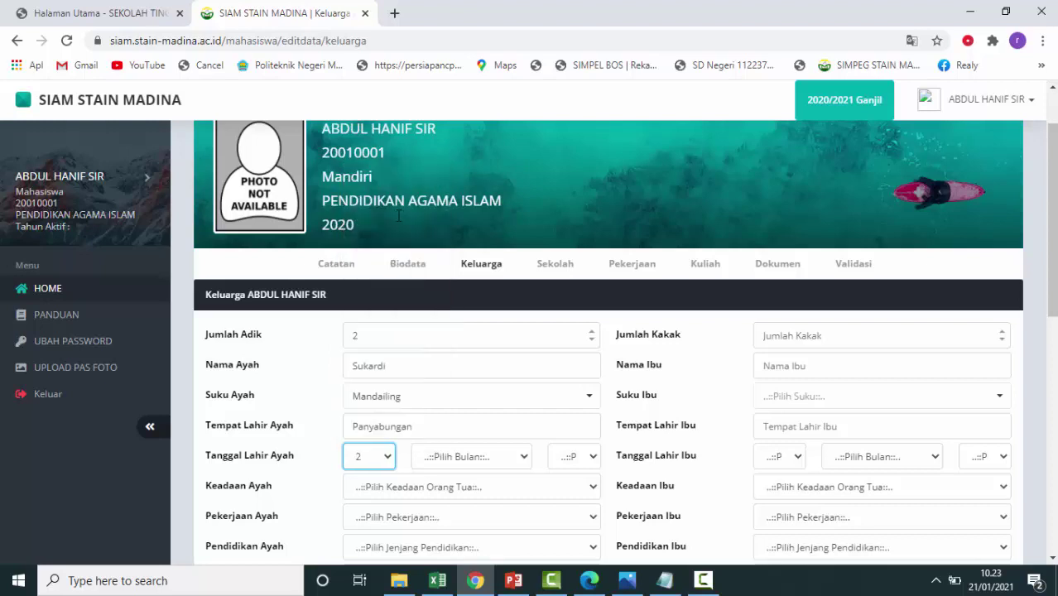
# Set the father's birth month to Januari and birth year to 1973.
pyautogui.click(520, 454)
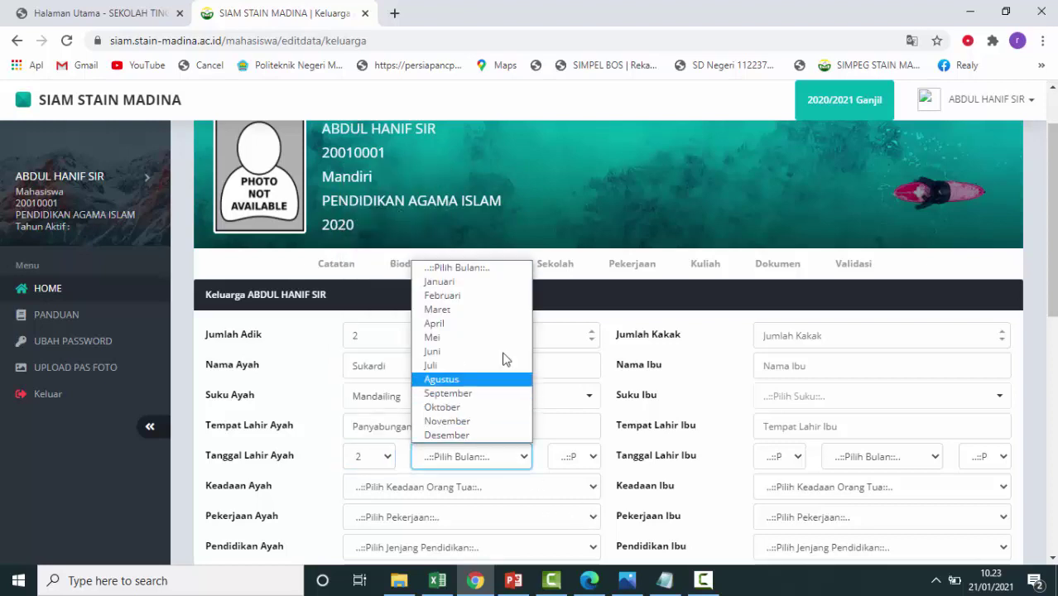
pyautogui.click(480, 281)
pyautogui.click(593, 457)
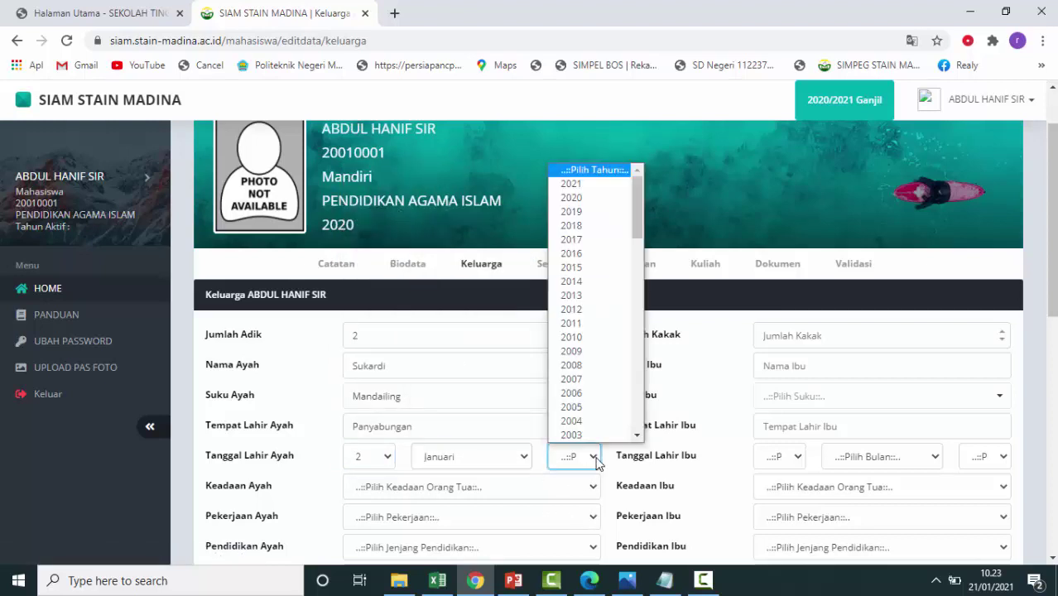
pyautogui.scroll(-20, 584, 407)
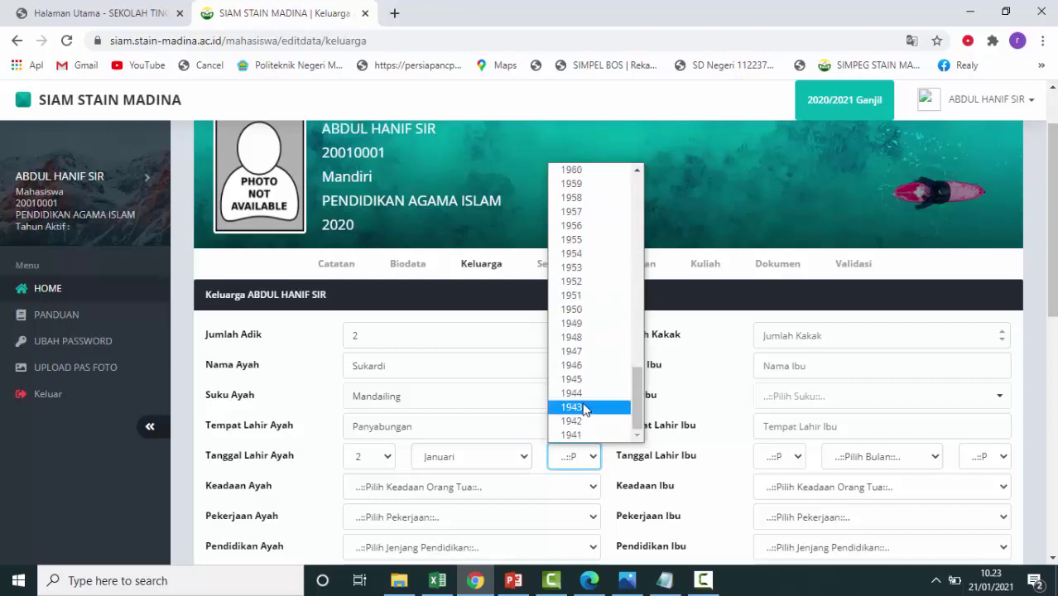
pyautogui.scroll(20, 602, 367)
pyautogui.scroll(-7, 602, 367)
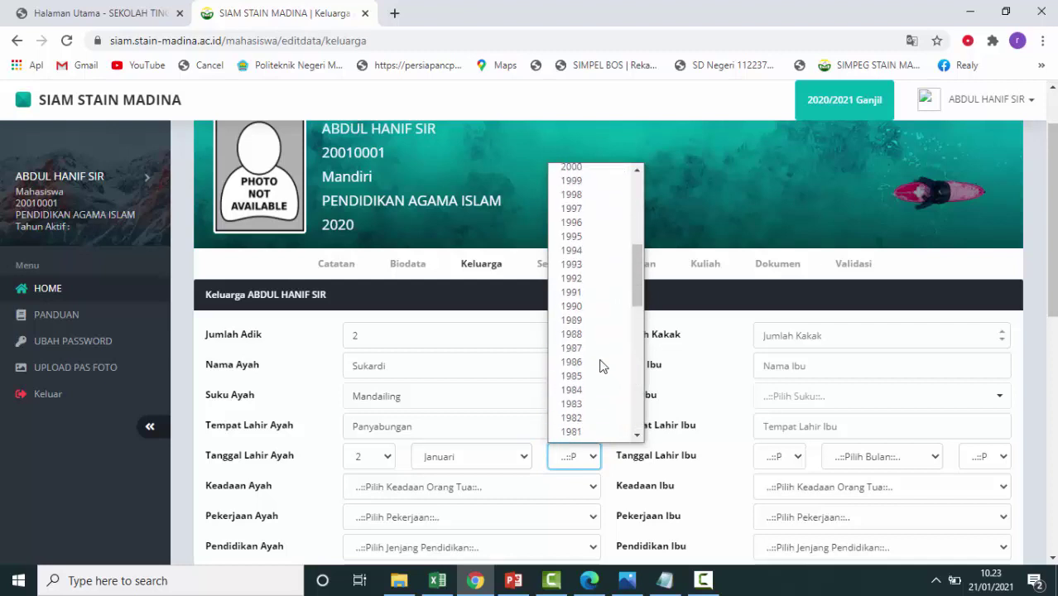
pyautogui.scroll(-4, 603, 367)
pyautogui.click(579, 394)
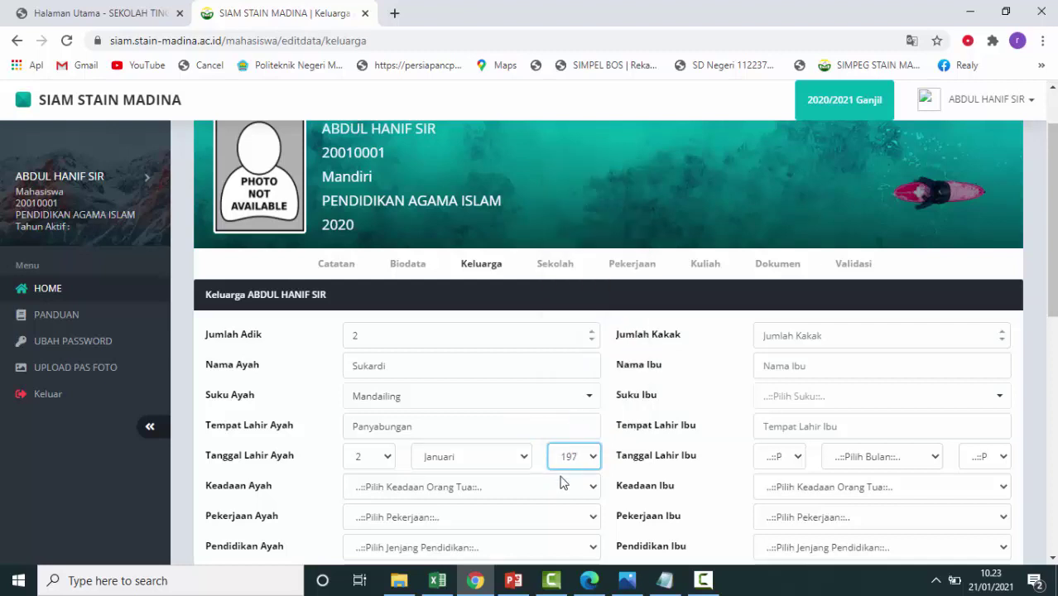
pyautogui.scroll(-1, 506, 516)
pyautogui.scroll(-1, 501, 516)
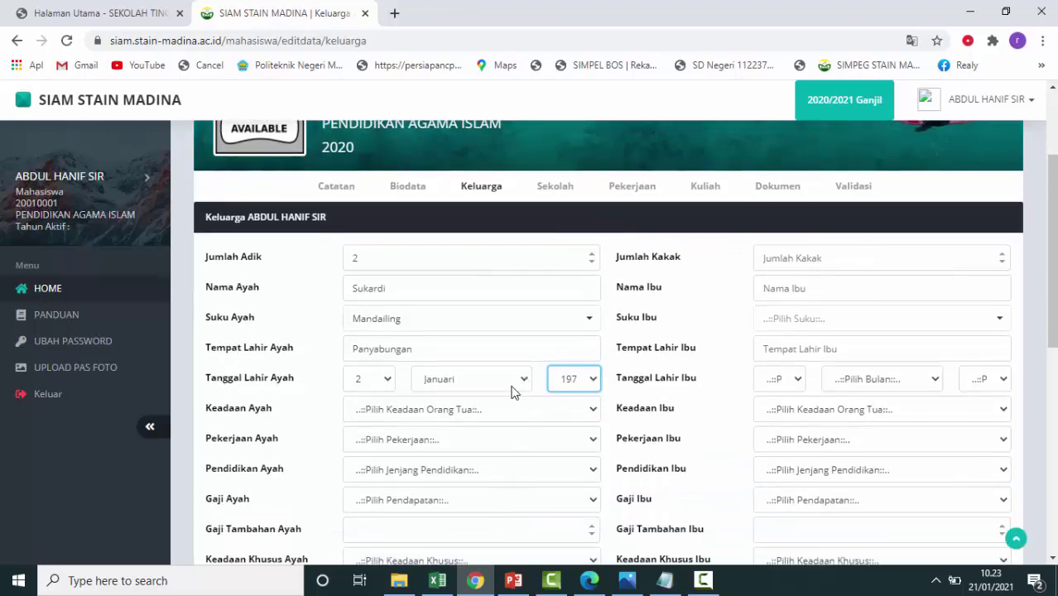
# Mark the father as Masih Hidup, working as Wiraswasta/Pedagang, with S1 education.
pyautogui.click(501, 412)
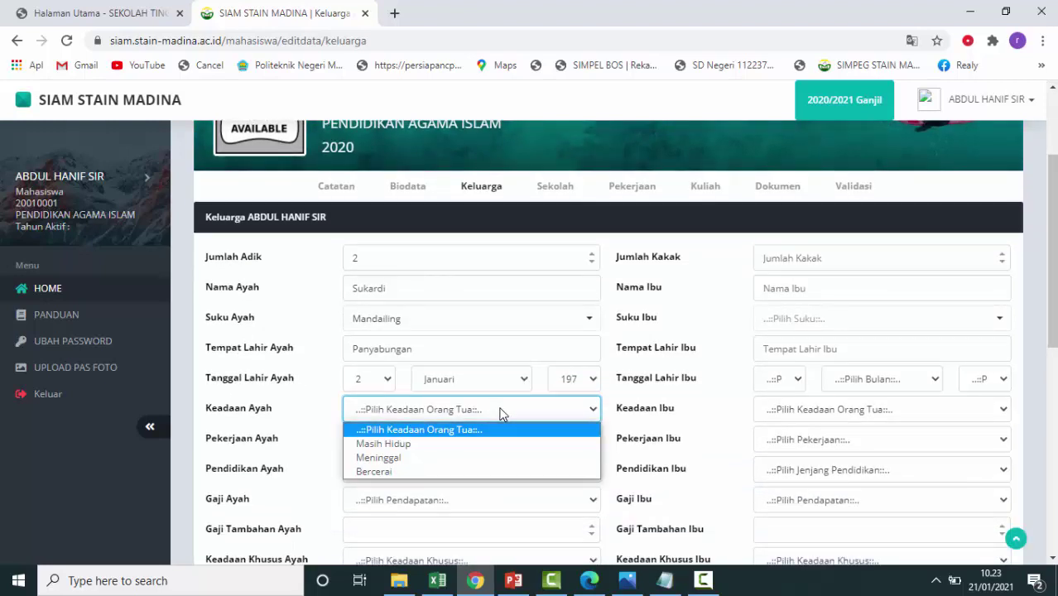
pyautogui.click(462, 444)
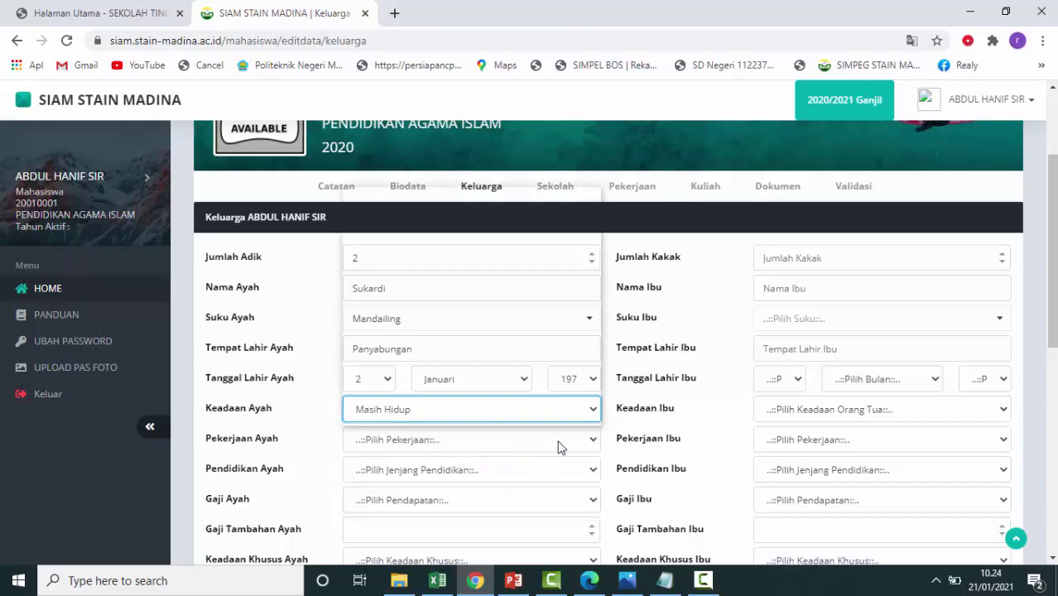
pyautogui.click(558, 444)
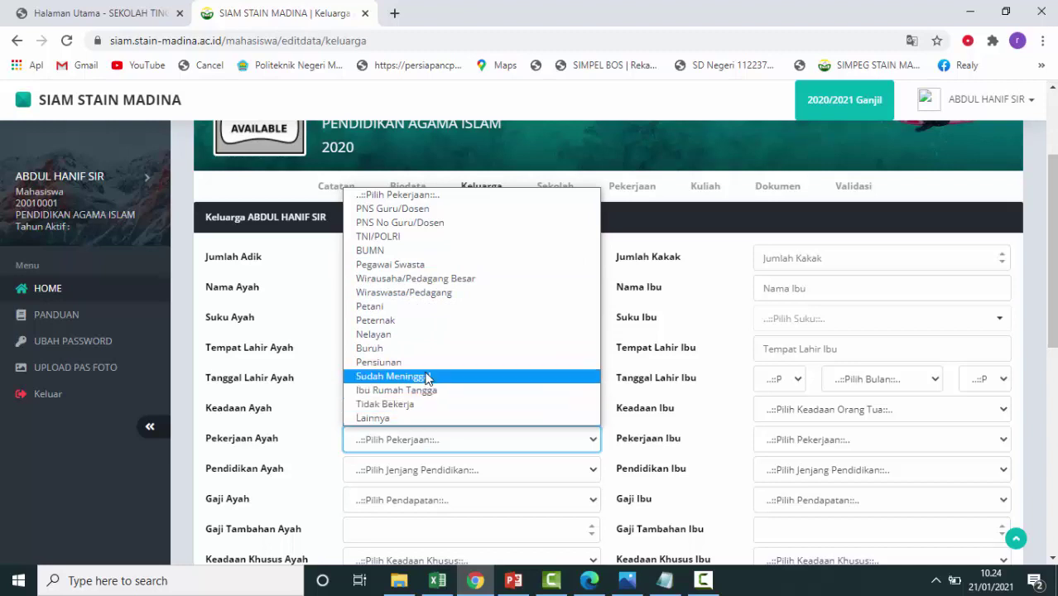
pyautogui.click(428, 304)
pyautogui.scroll(-2, 487, 343)
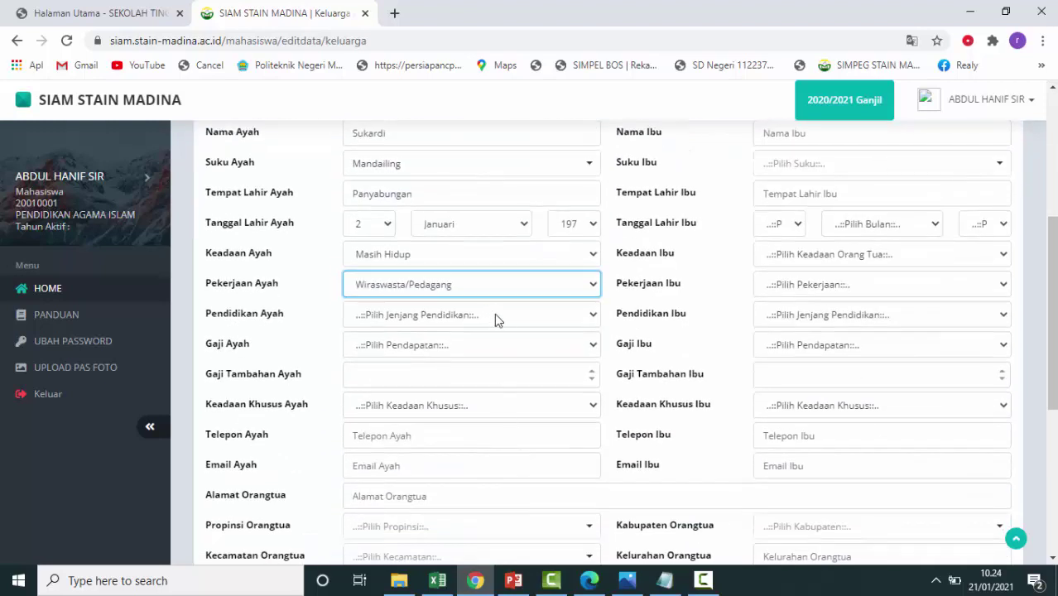
pyautogui.click(496, 319)
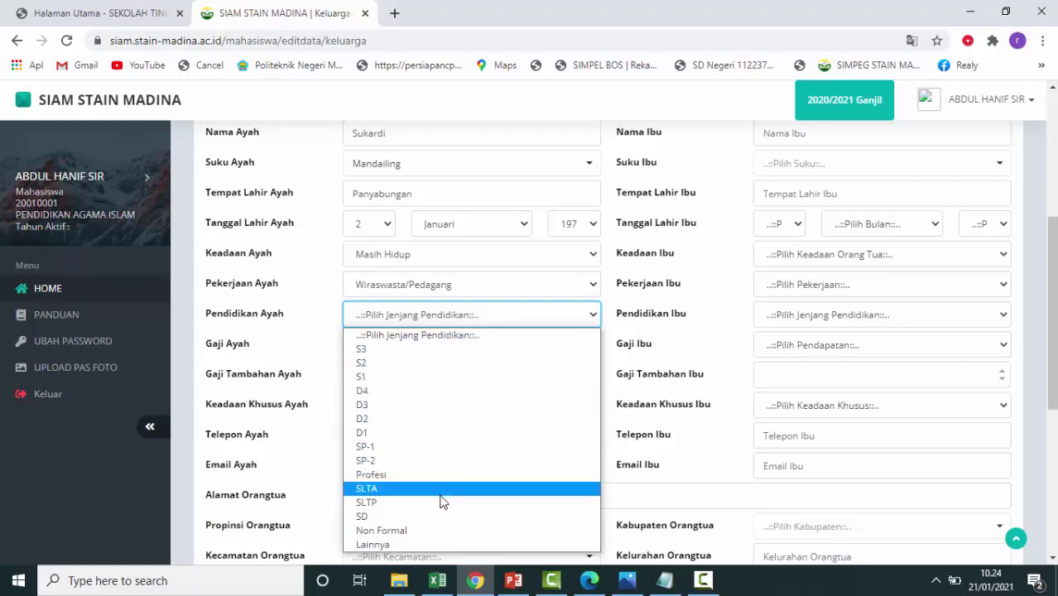
pyautogui.click(432, 376)
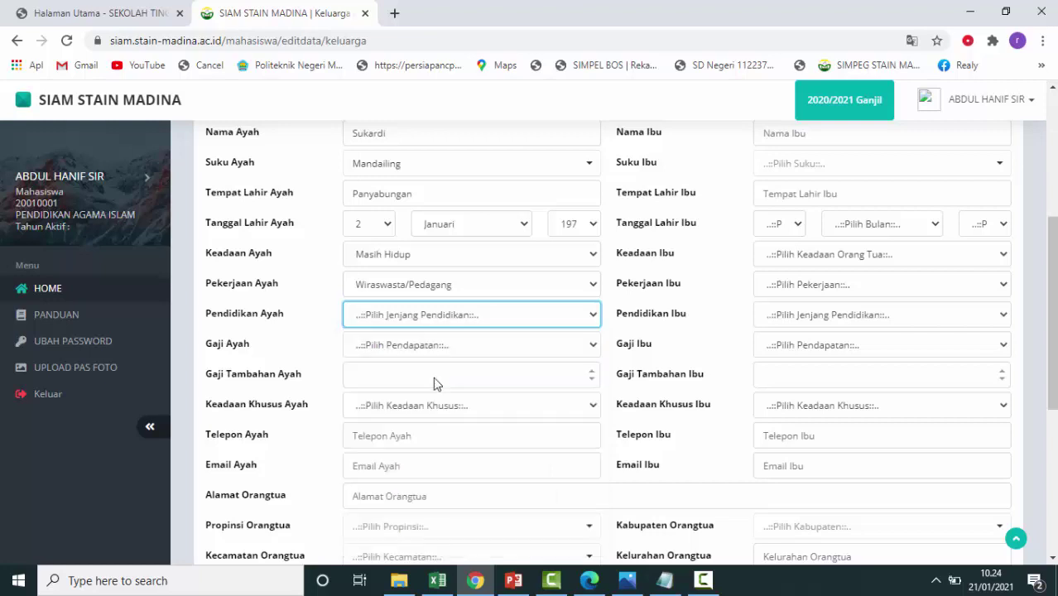
# Set the father's income to 2.000.000 - 3.999.999, leave his special condition unset, and enter his phone number.
pyautogui.click(576, 350)
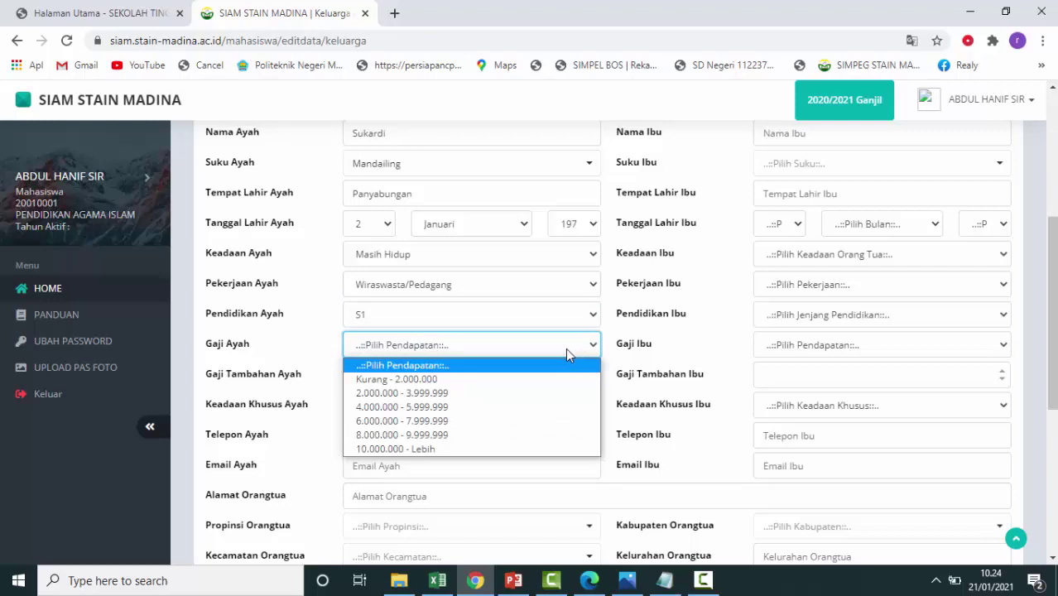
pyautogui.click(513, 394)
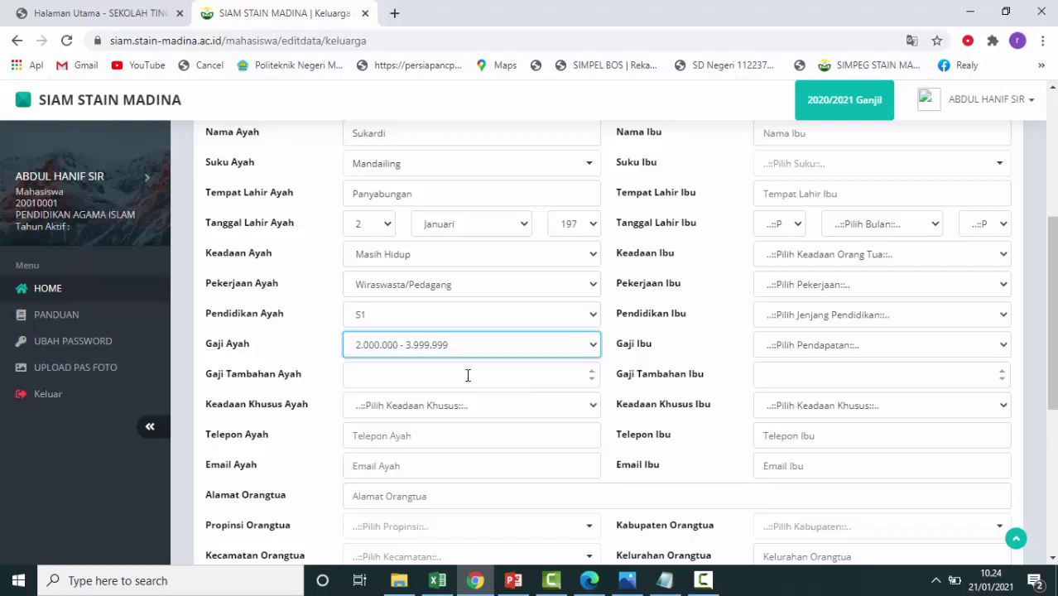
pyautogui.click(492, 370)
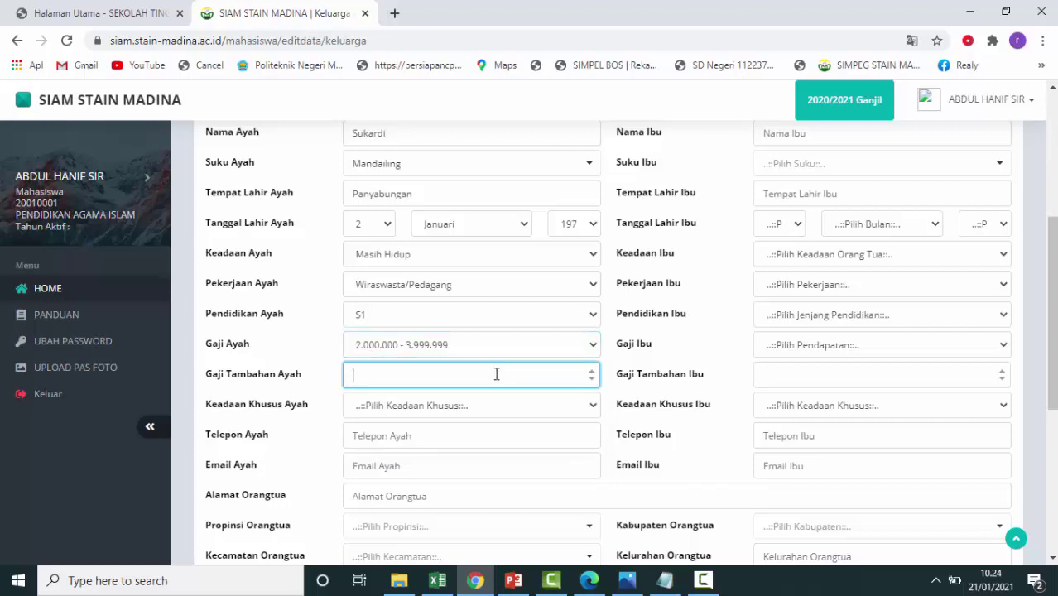
pyautogui.click(525, 412)
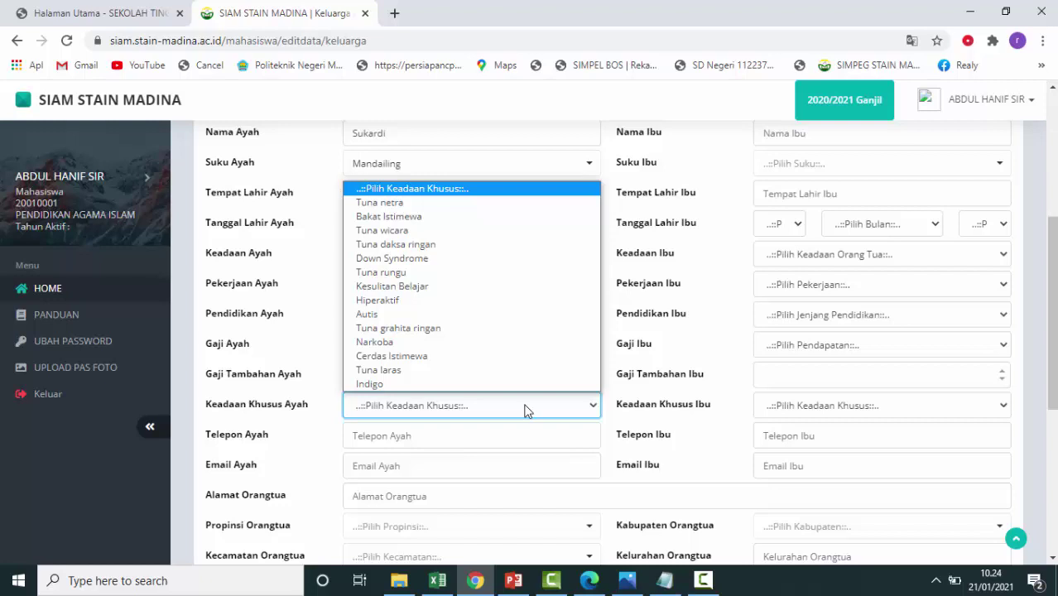
pyautogui.click(525, 410)
pyautogui.click(482, 439)
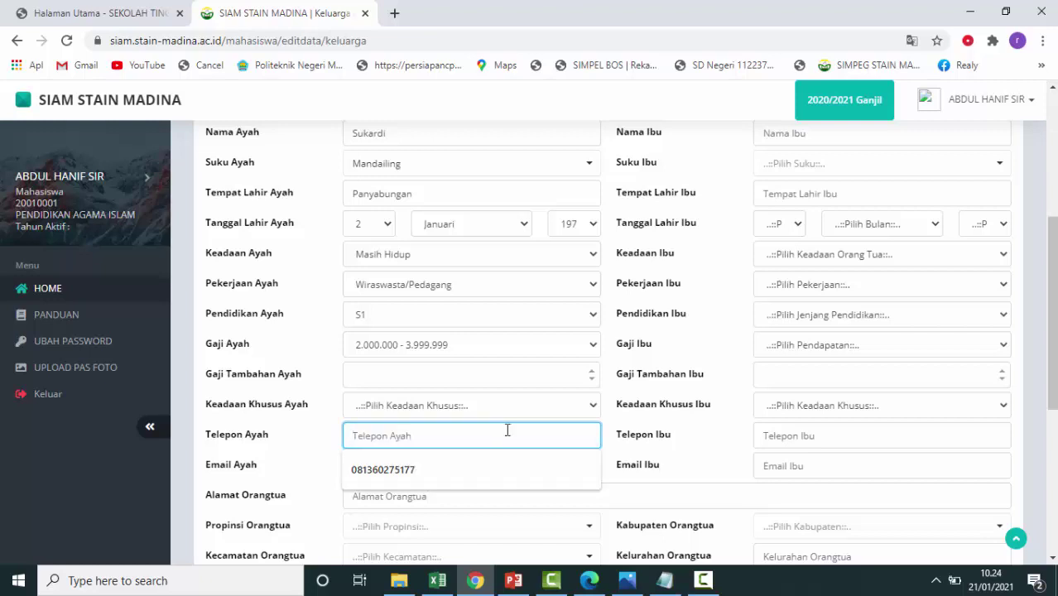
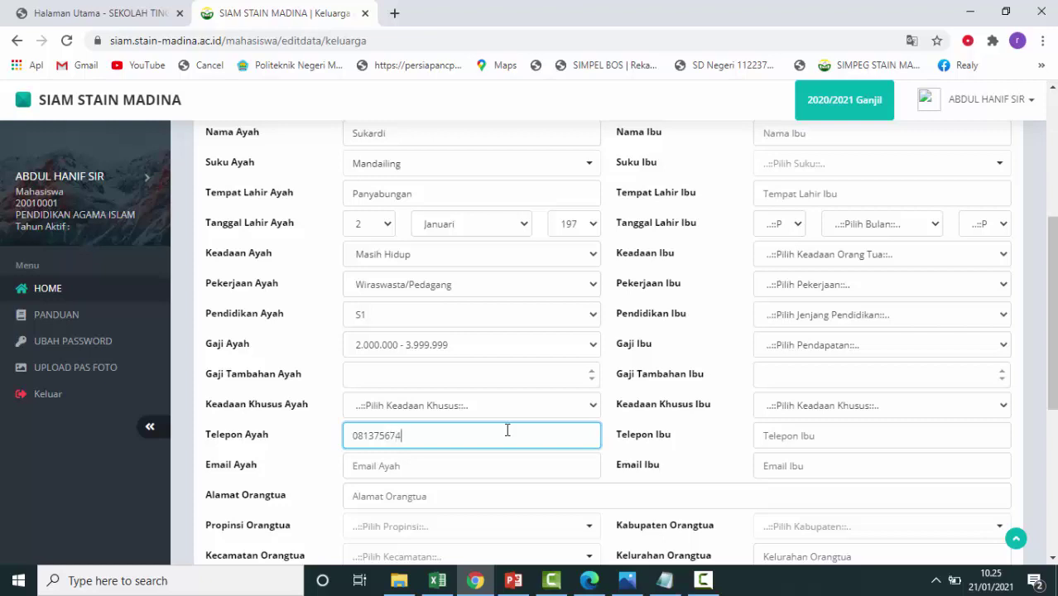
# Skip the father's e-mail and enter the parents' home address.
pyautogui.click(500, 469)
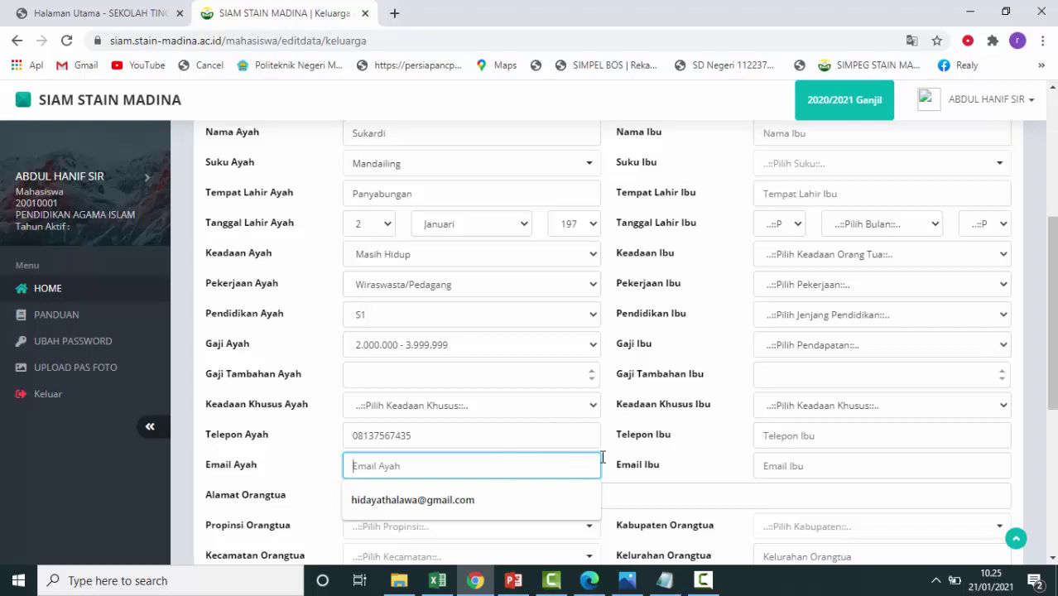
pyautogui.scroll(-2, 523, 448)
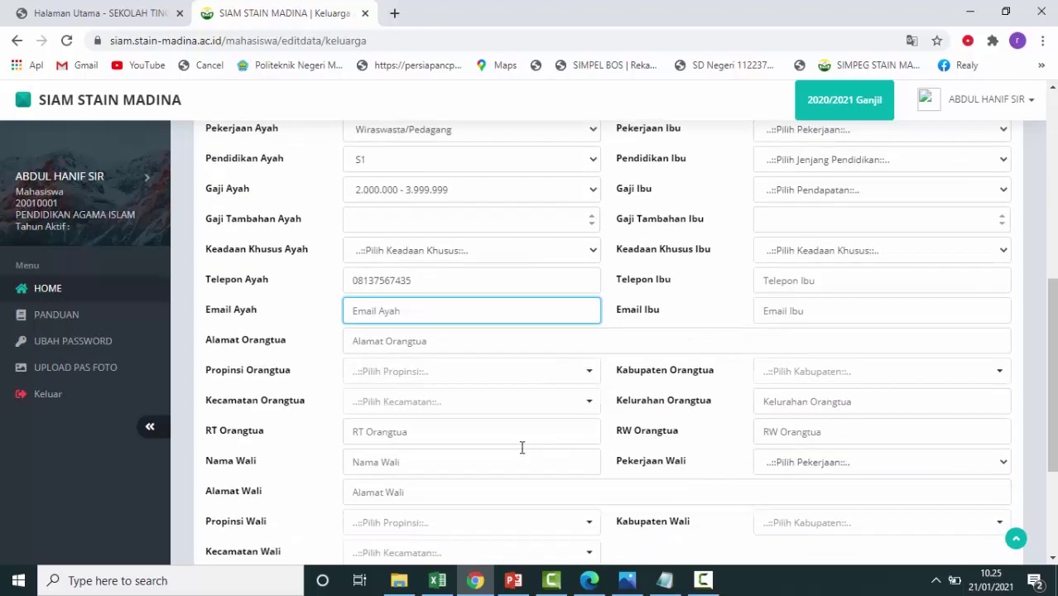
pyautogui.click(421, 340)
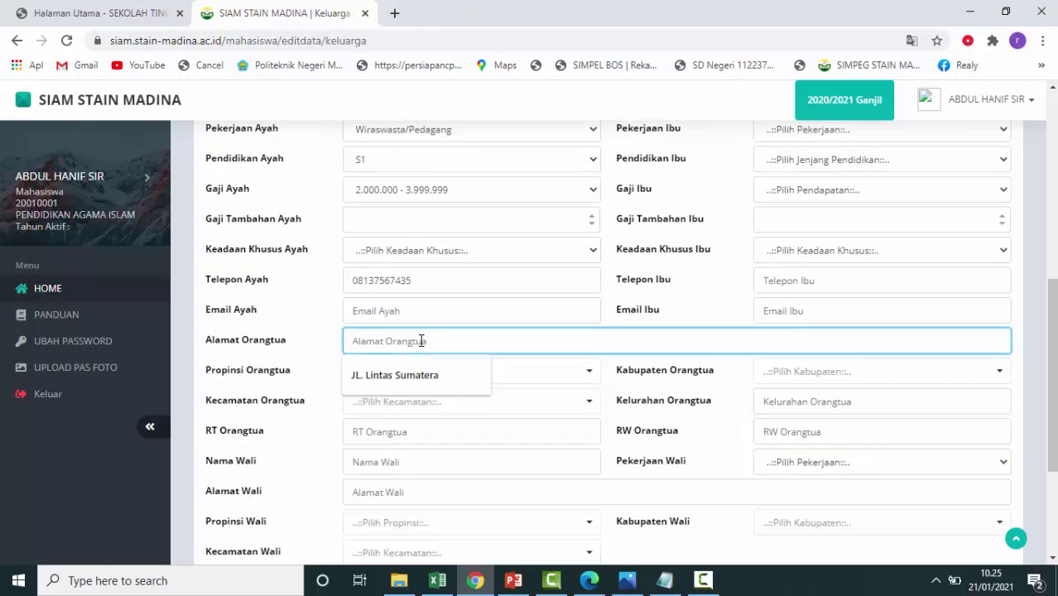
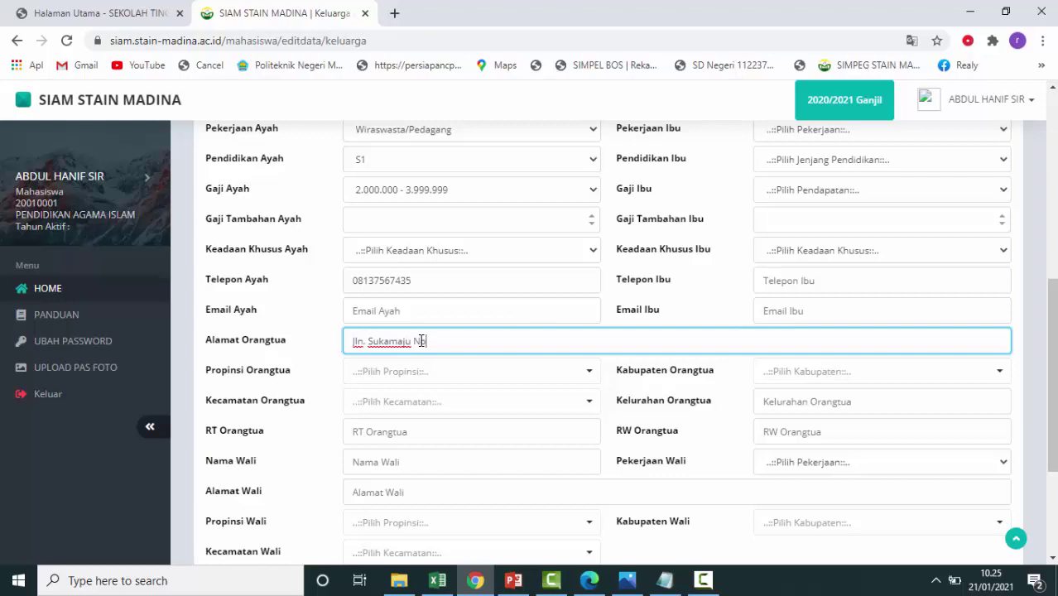
# Choose Sumatera Utara as the parents' province and search districts for 'Panyabungan'.
pyautogui.click(441, 374)
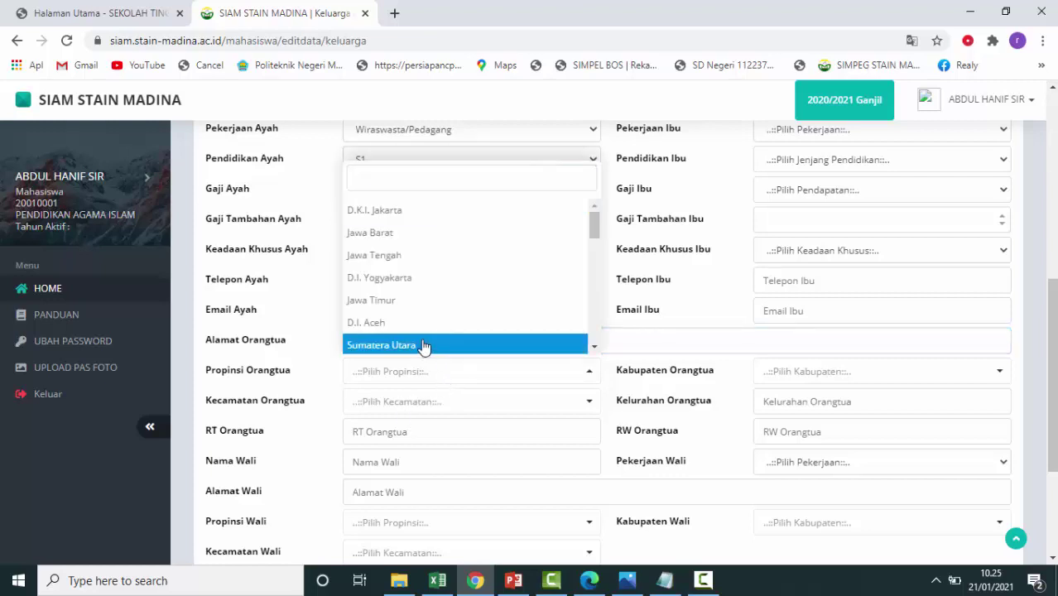
pyautogui.click(425, 345)
pyautogui.click(465, 404)
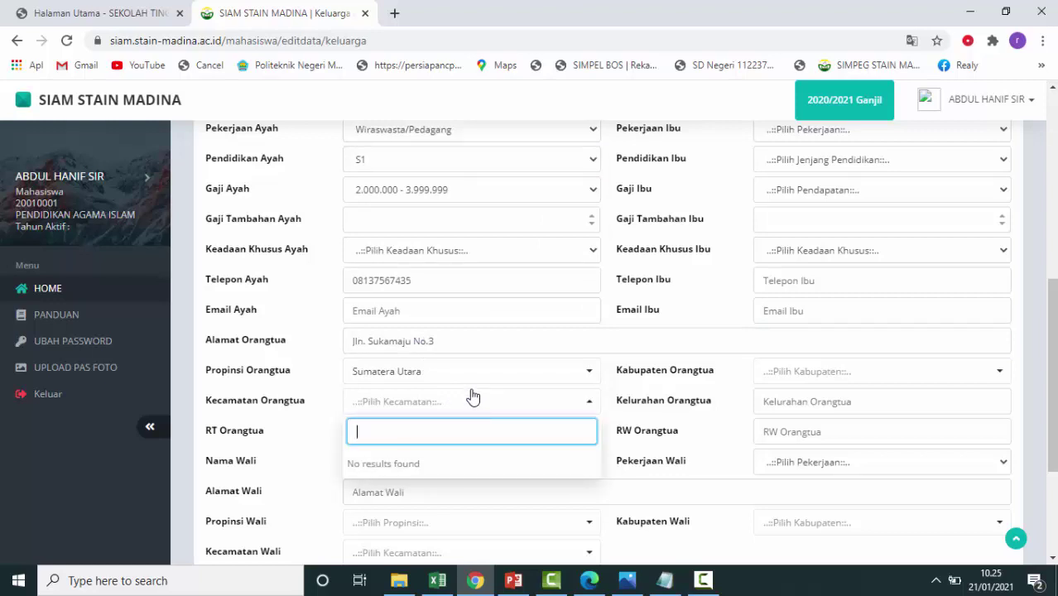
pyautogui.click(593, 408)
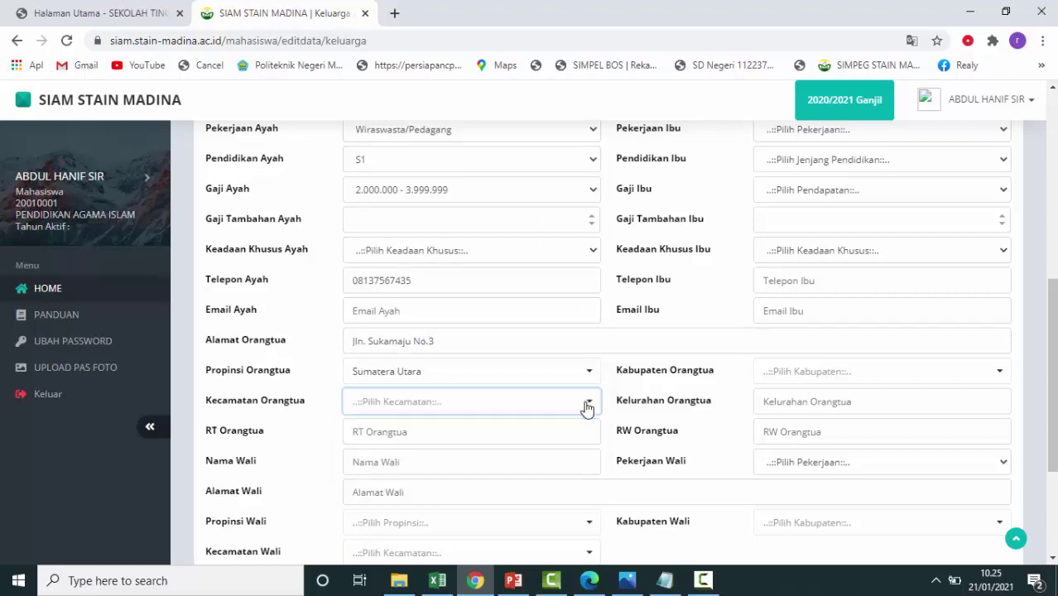
pyautogui.click(588, 407)
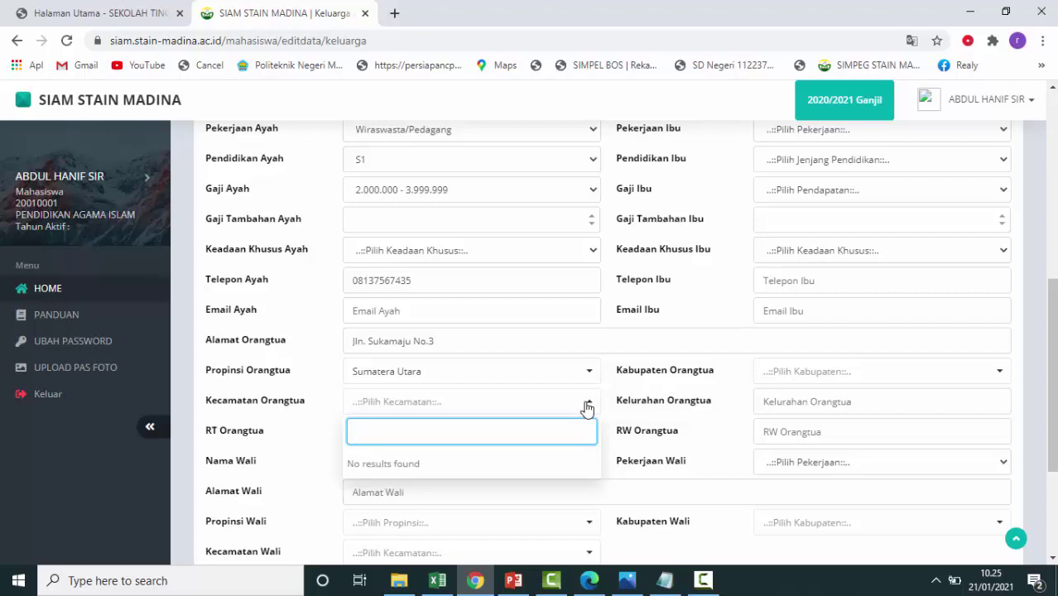
pyautogui.write('Panyabungan')
pyautogui.click(525, 469)
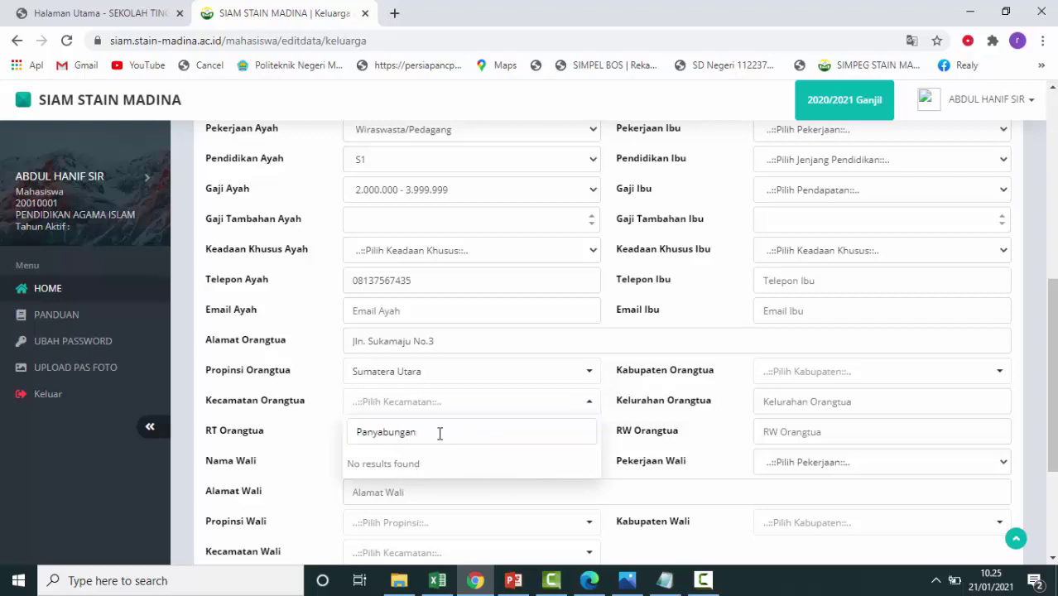
# Dismiss the empty district search, set RT Orangtua to 01, and enter the guardian's name and address.
pyautogui.scroll(-2, 433, 440)
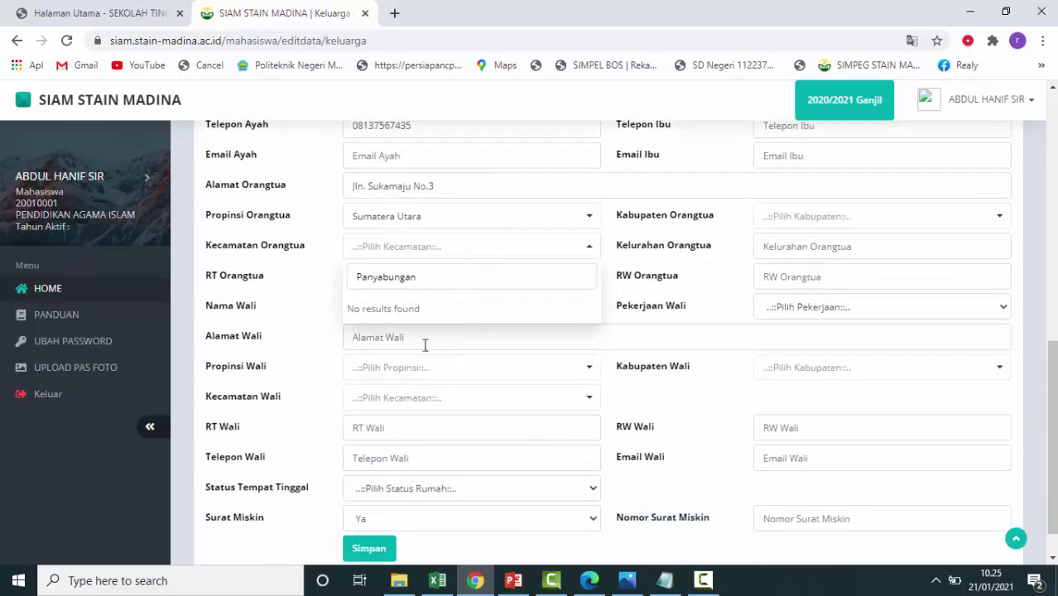
pyautogui.click(421, 333)
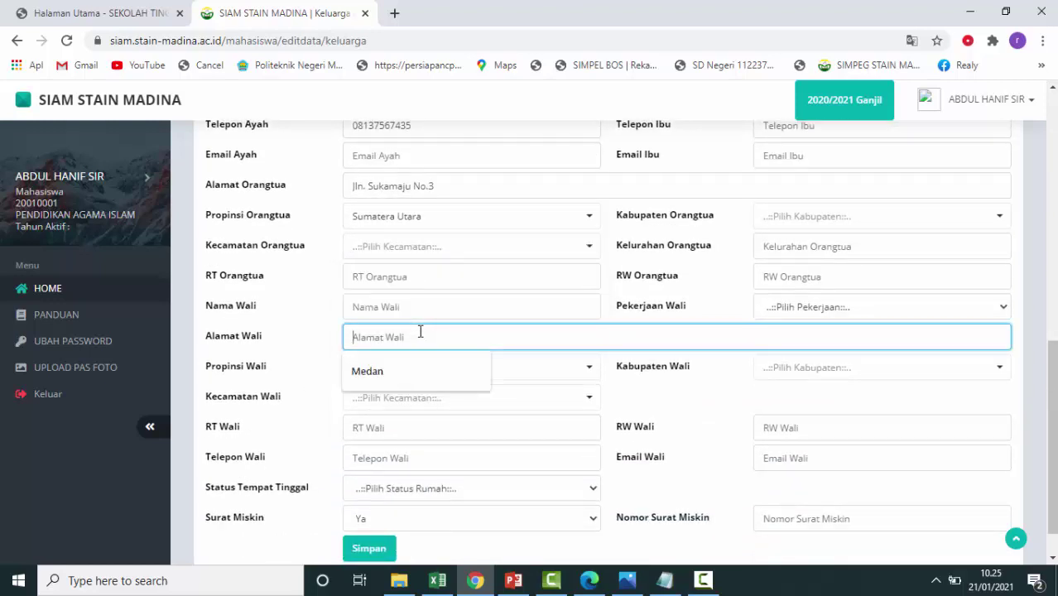
pyautogui.click(437, 276)
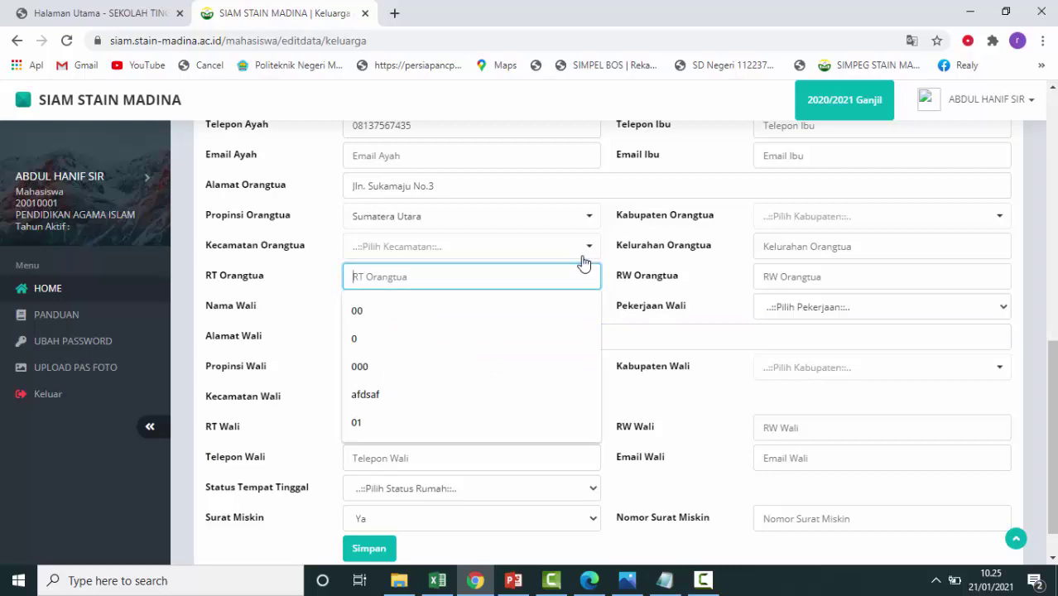
pyautogui.write('01')
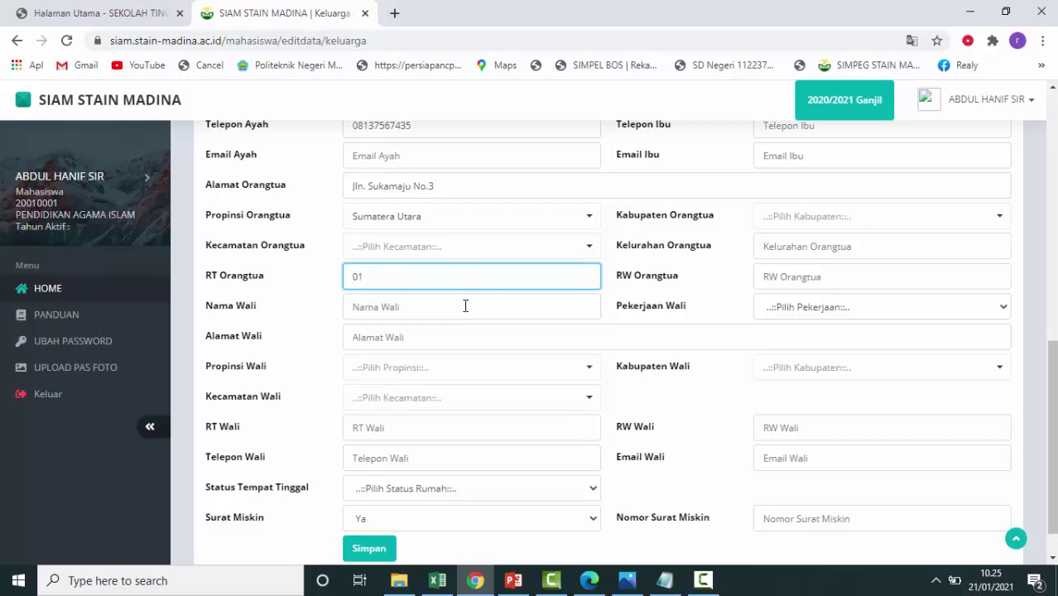
pyautogui.click(466, 306)
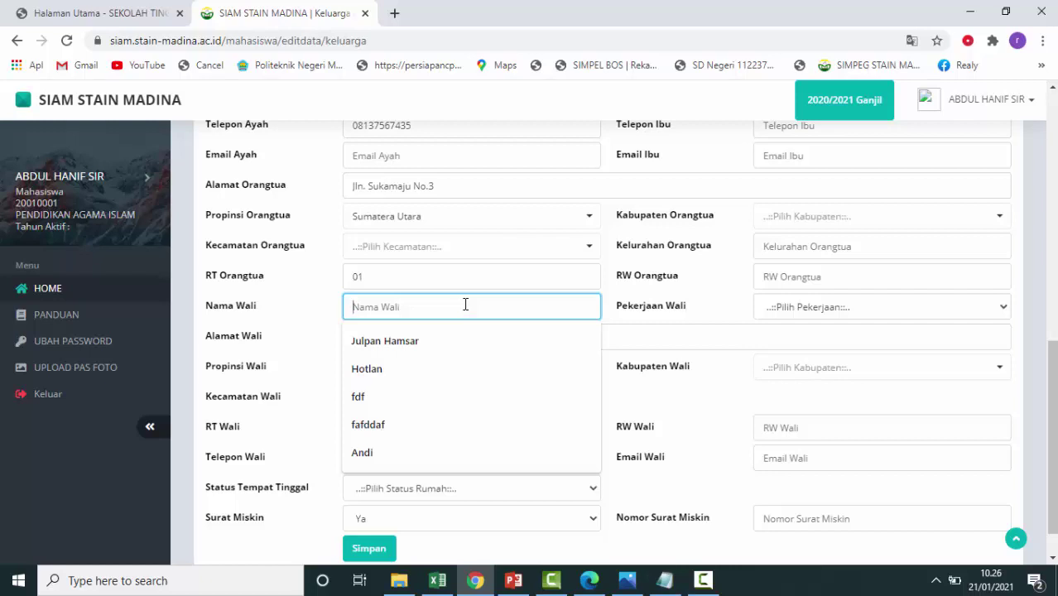
pyautogui.write('K')
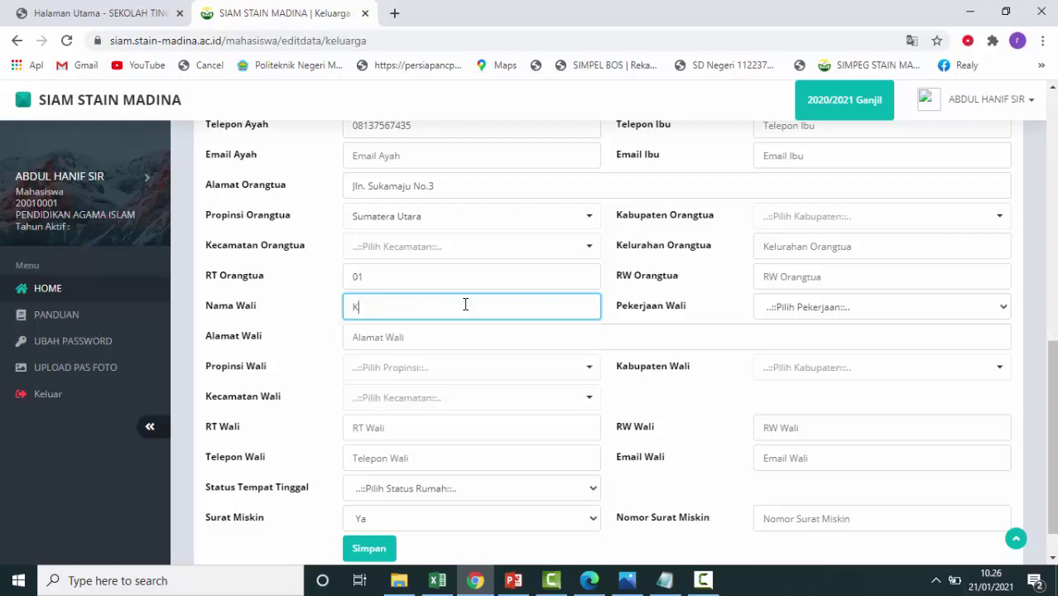
pyautogui.write('asmir')
pyautogui.click(444, 334)
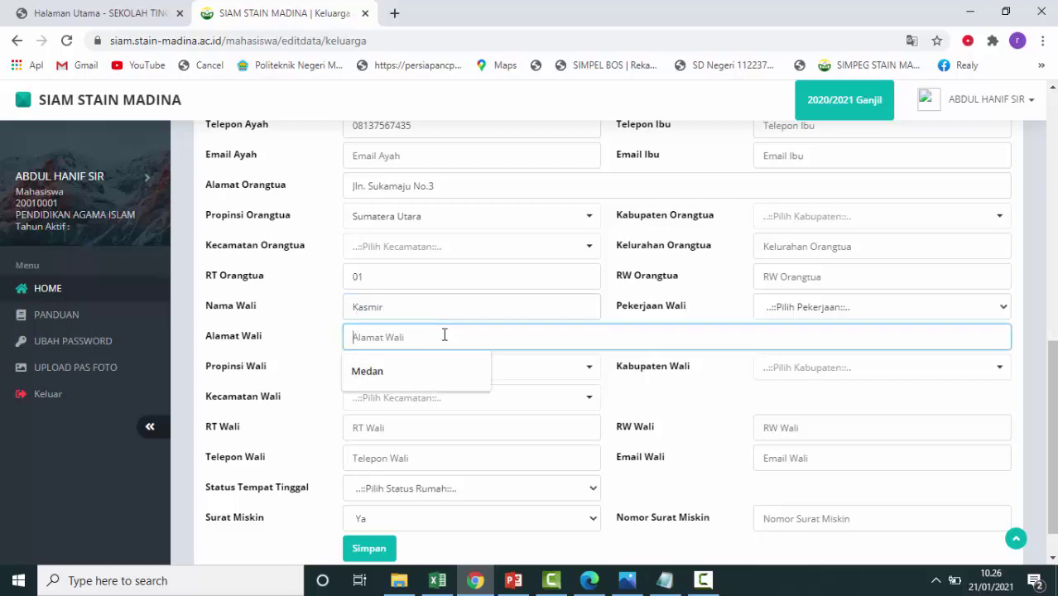
pyautogui.write('Panyabungan')
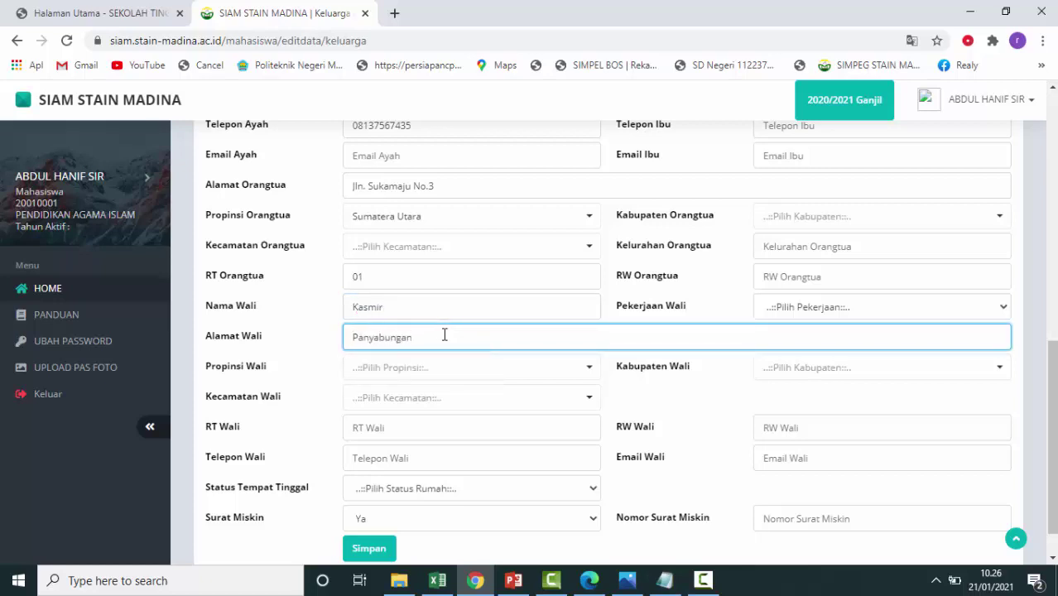
# Set the guardian's province to Sumatera Utara, regency Mandailing Natal, and district Panyabungan Barat.
pyautogui.click(506, 374)
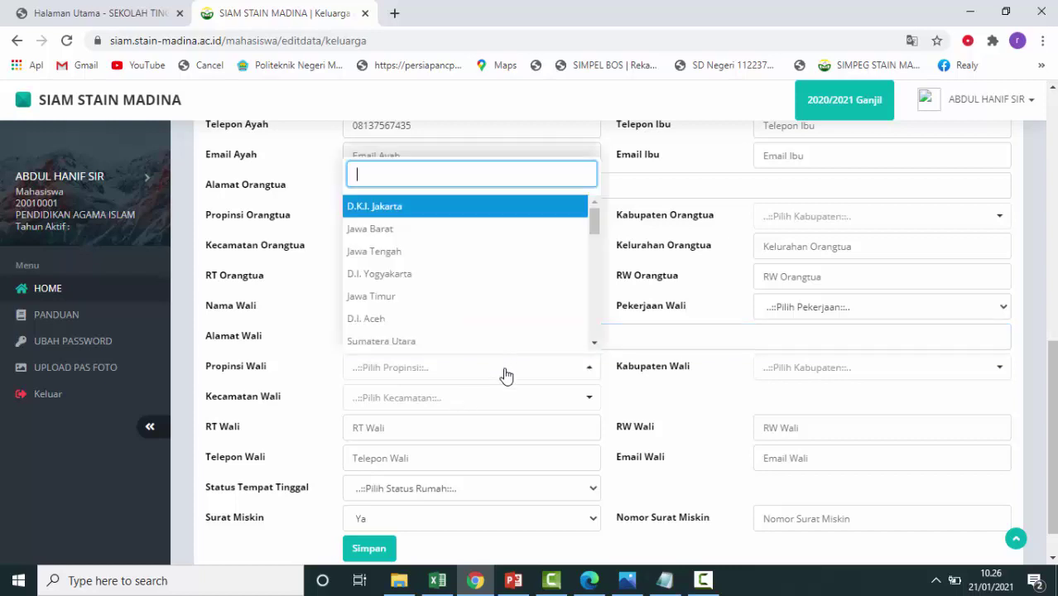
pyautogui.click(491, 340)
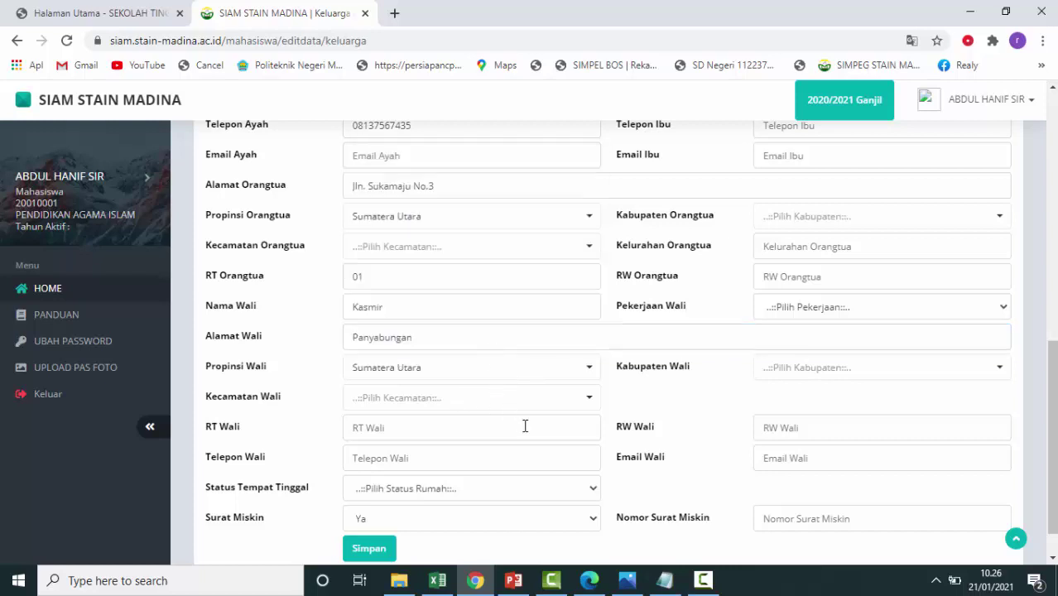
pyautogui.click(500, 401)
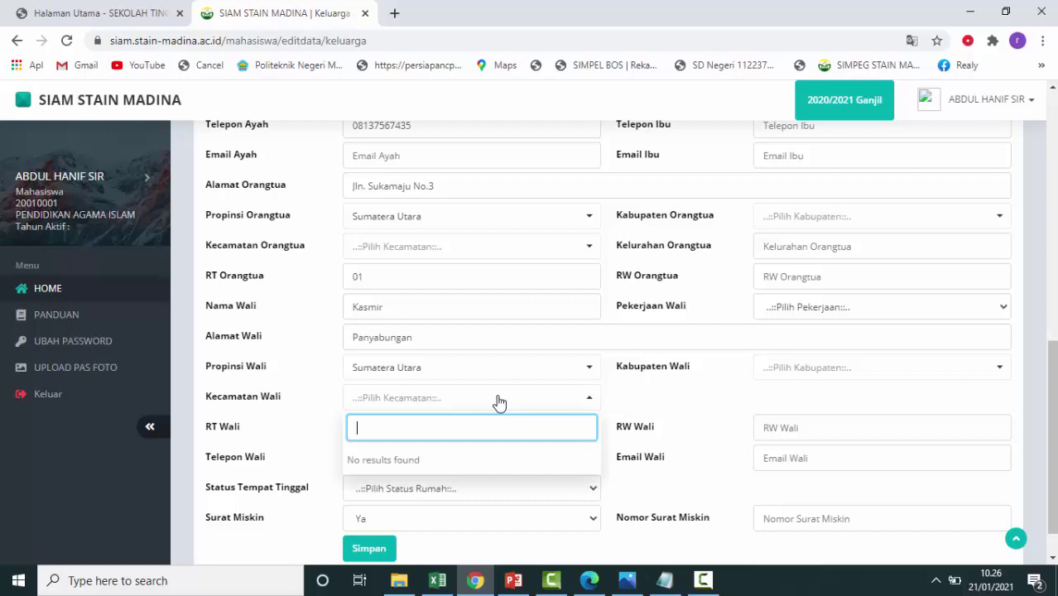
pyautogui.click(854, 379)
pyautogui.scroll(-2, 876, 277)
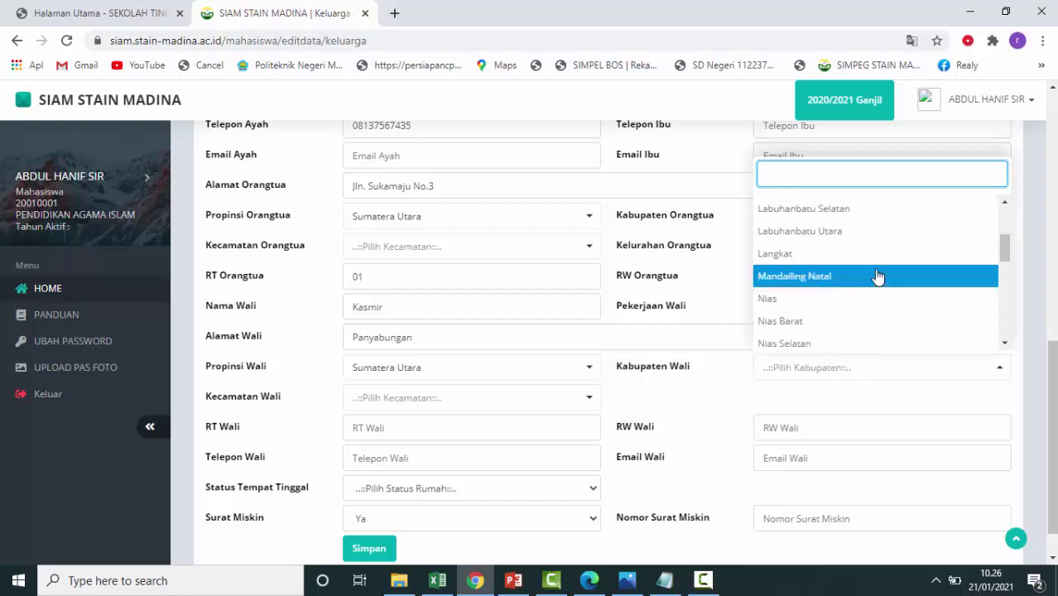
pyautogui.write('man')
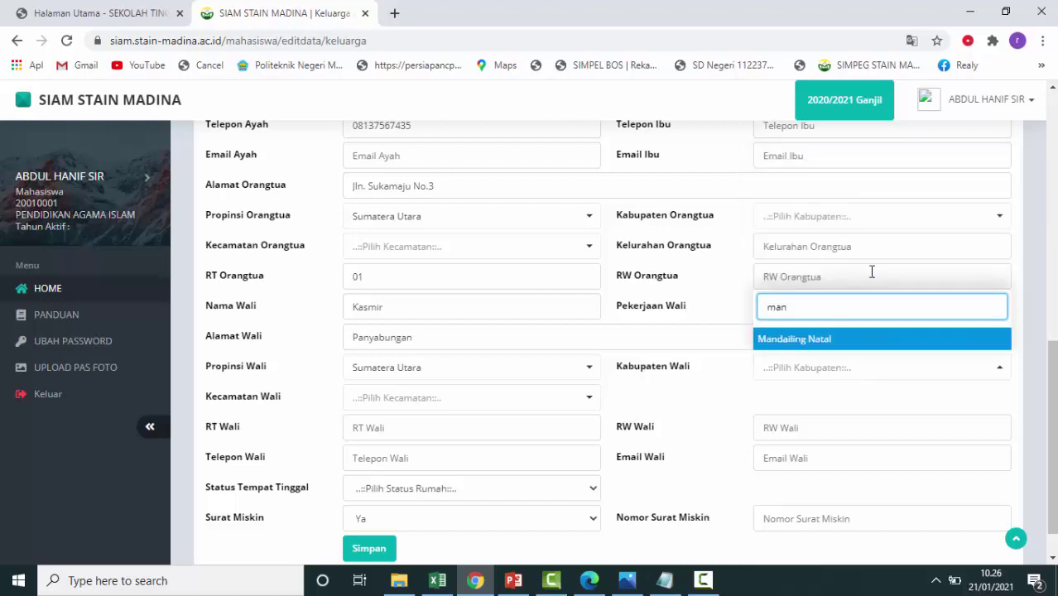
pyautogui.click(844, 346)
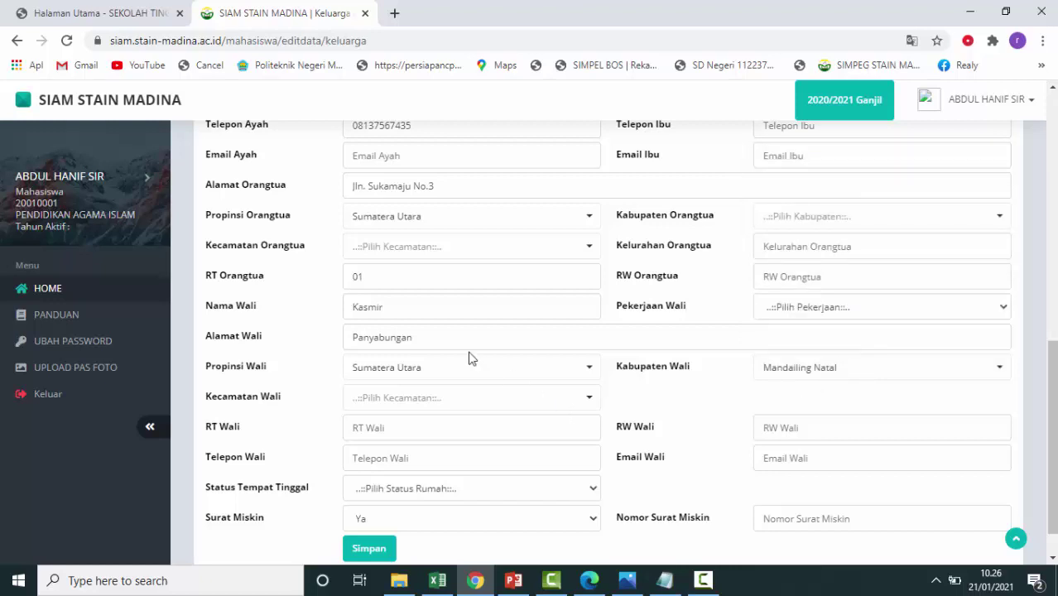
pyautogui.click(470, 406)
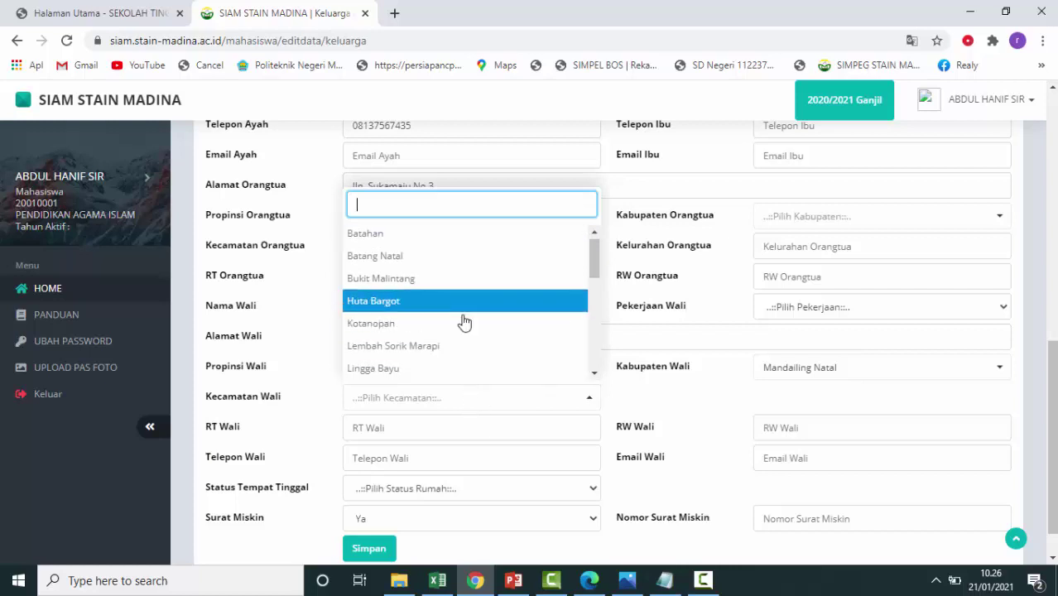
pyautogui.scroll(-2, 462, 322)
pyautogui.click(455, 353)
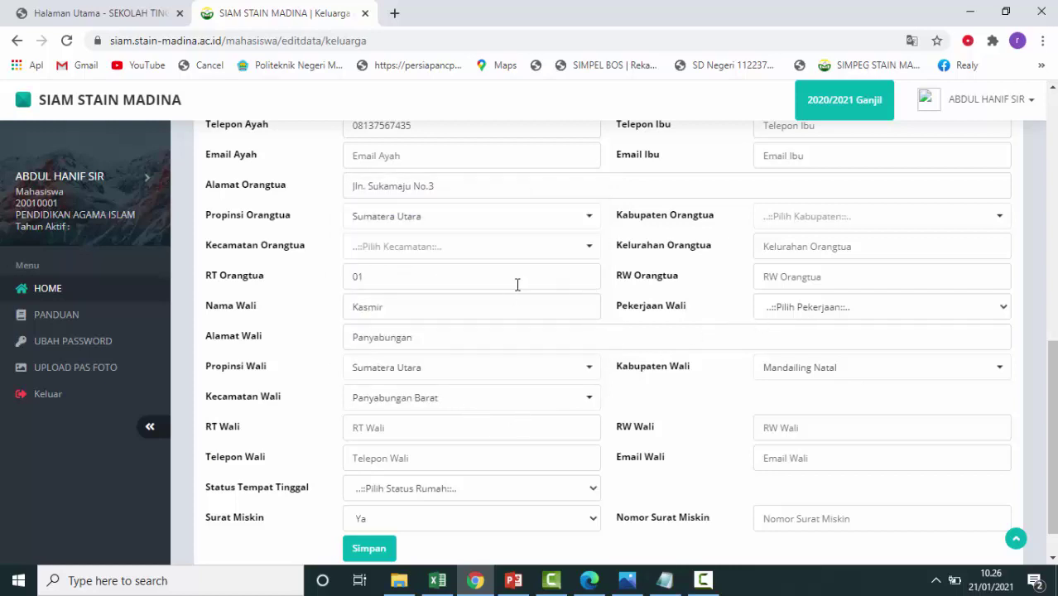
# Set the parents' regency to Mandailing Natal and district to Panyabungan Utara.
pyautogui.click(581, 246)
pyautogui.click(893, 222)
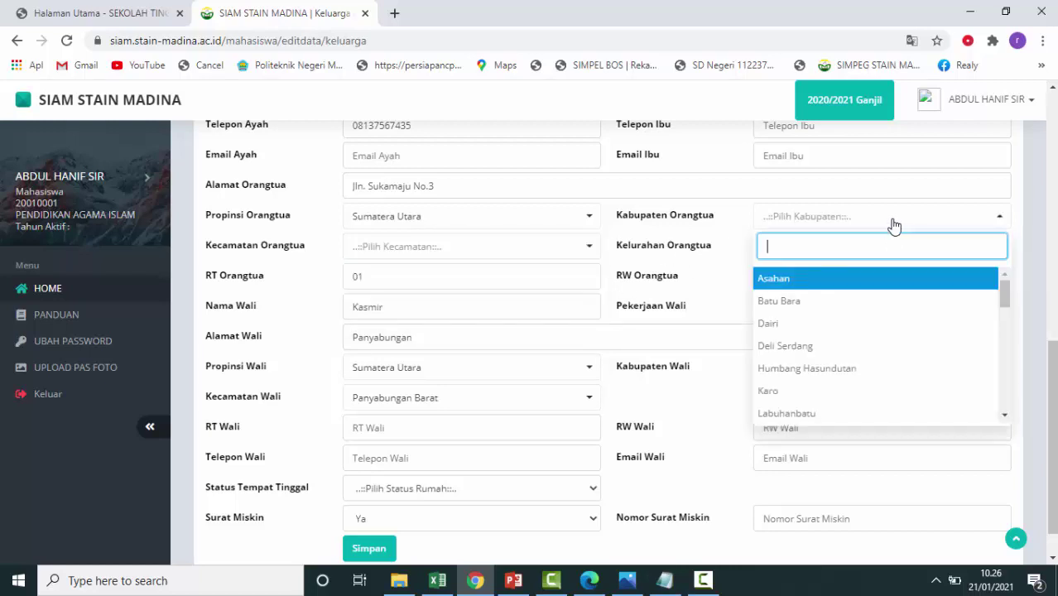
pyautogui.write('mand')
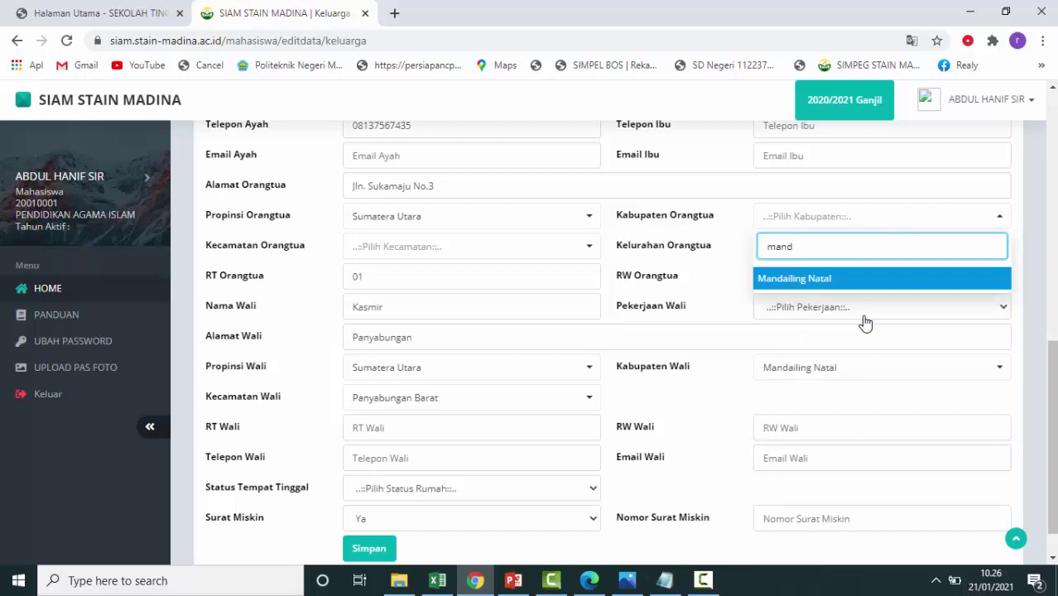
pyautogui.click(862, 287)
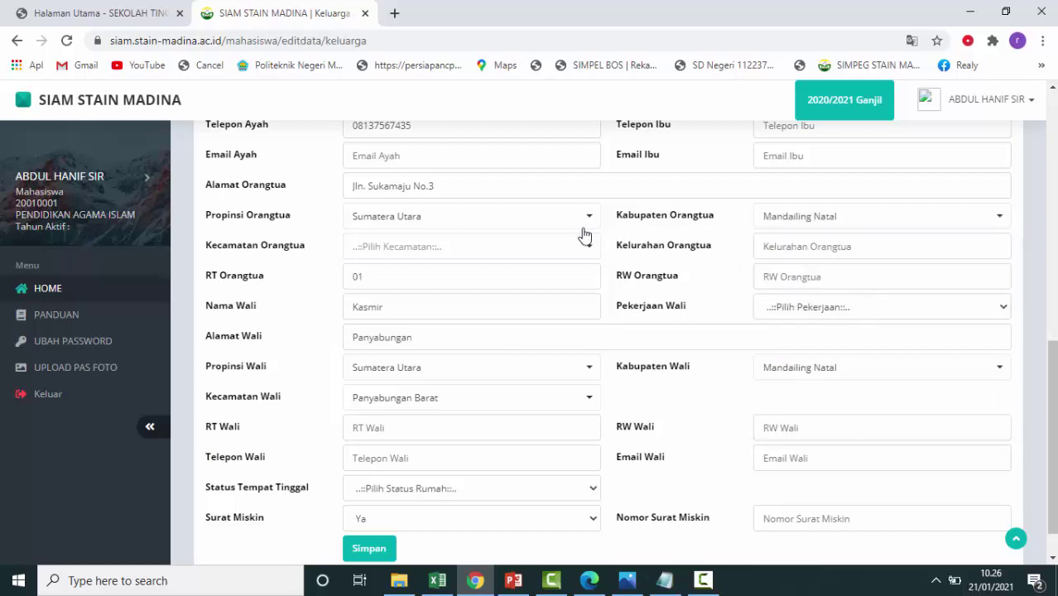
pyautogui.click(571, 257)
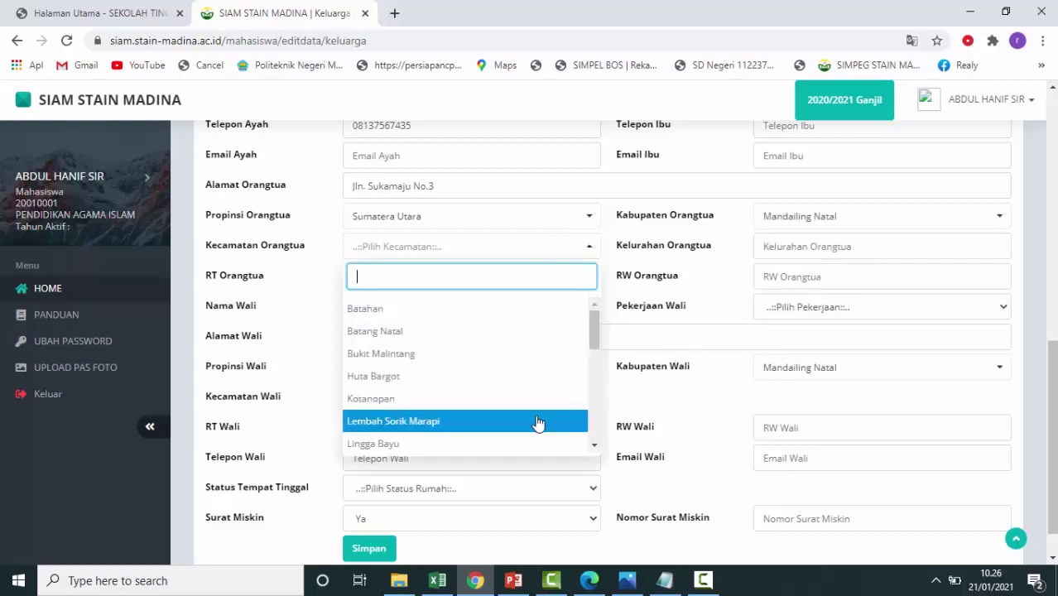
pyautogui.scroll(-4, 402, 384)
pyautogui.click(442, 439)
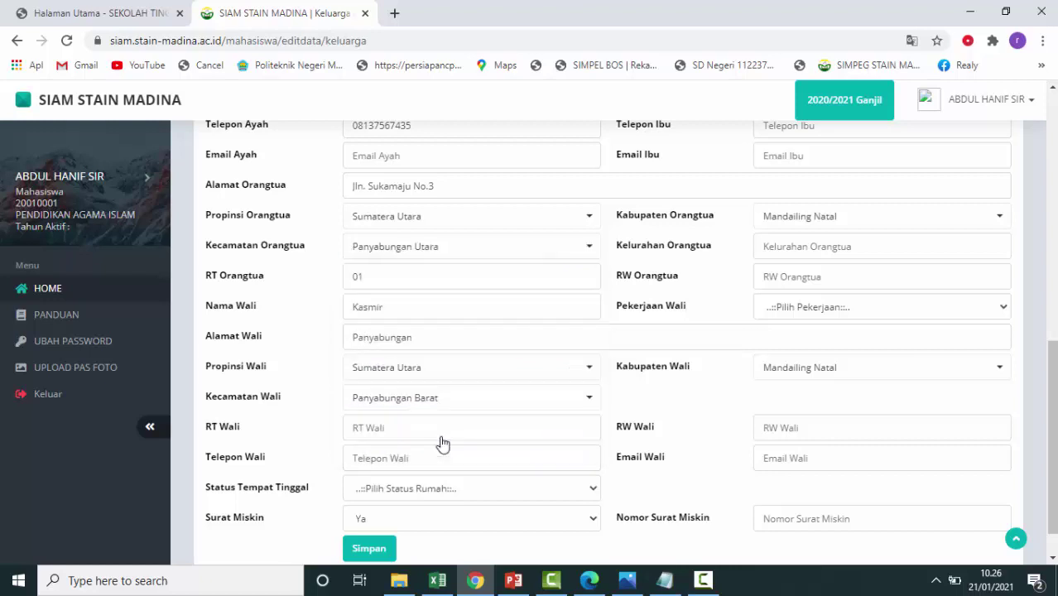
# Enter Panyabungan Barat as the parents' village and 01 as their RW.
pyautogui.click(914, 240)
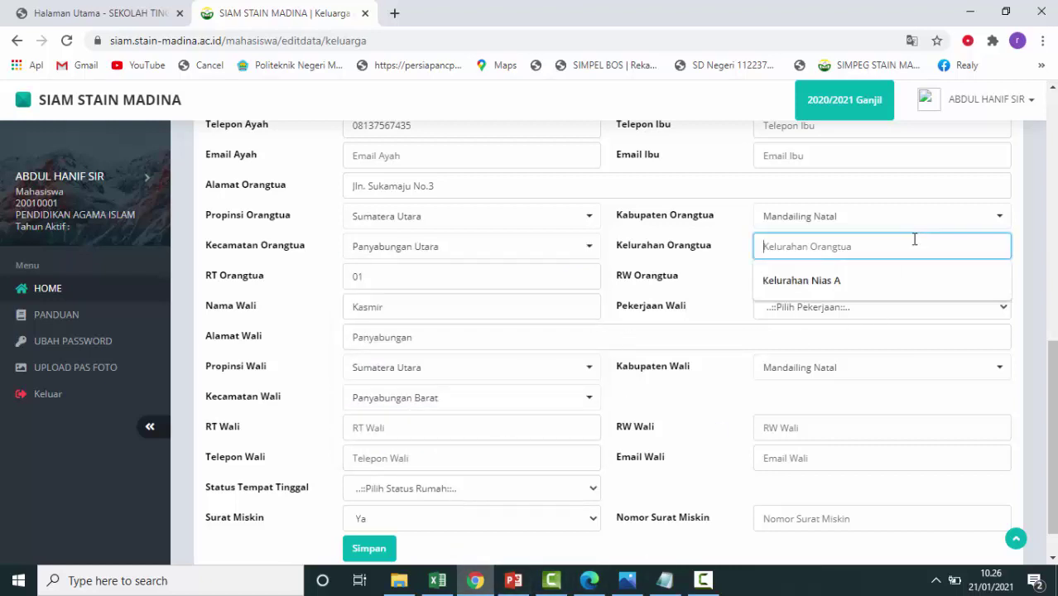
pyautogui.write('Pa')
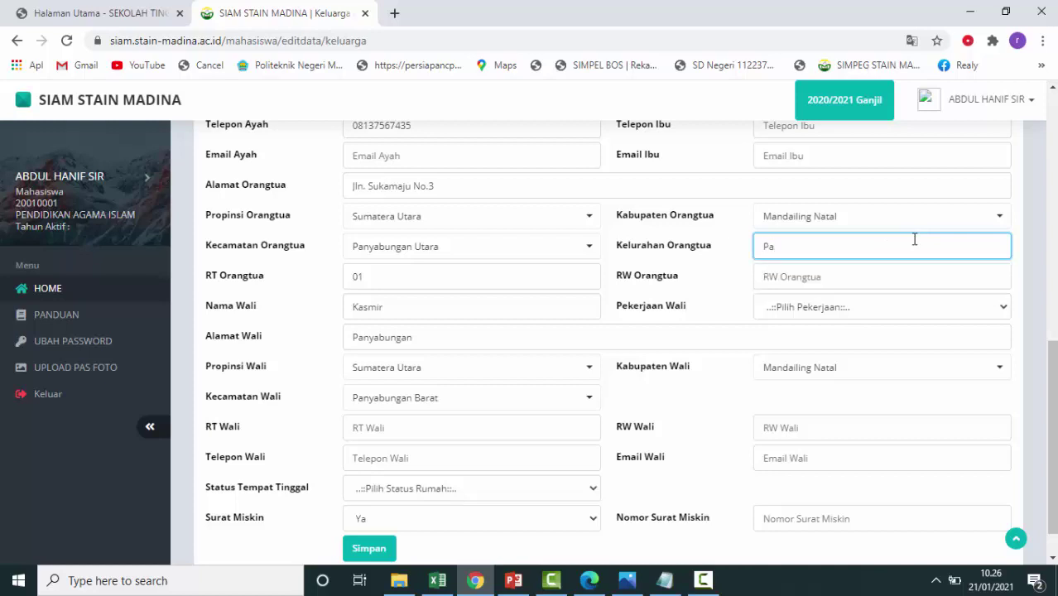
pyautogui.write('nyabungan Barat')
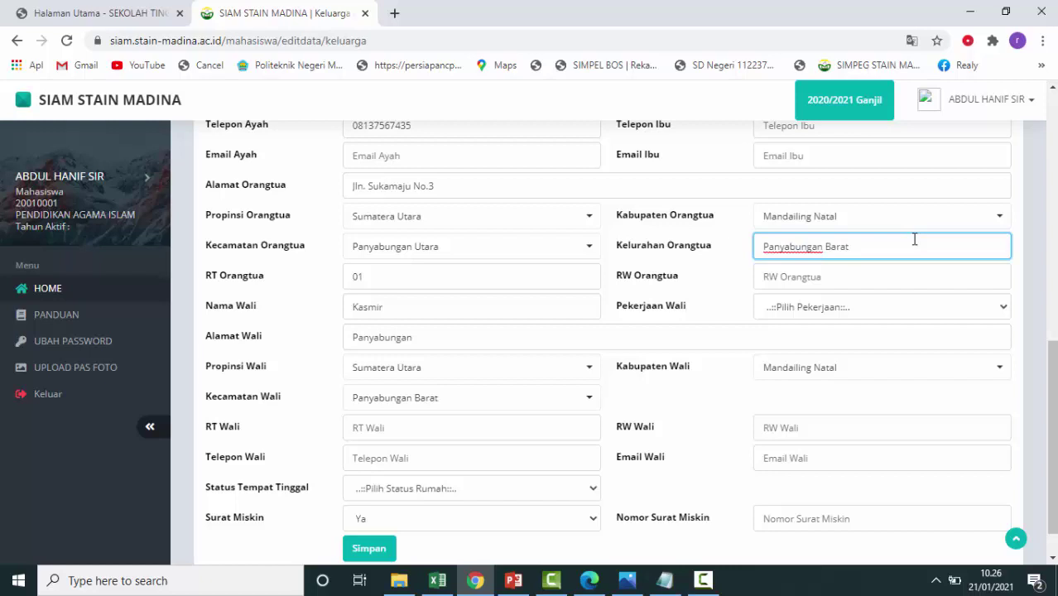
pyautogui.click(839, 273)
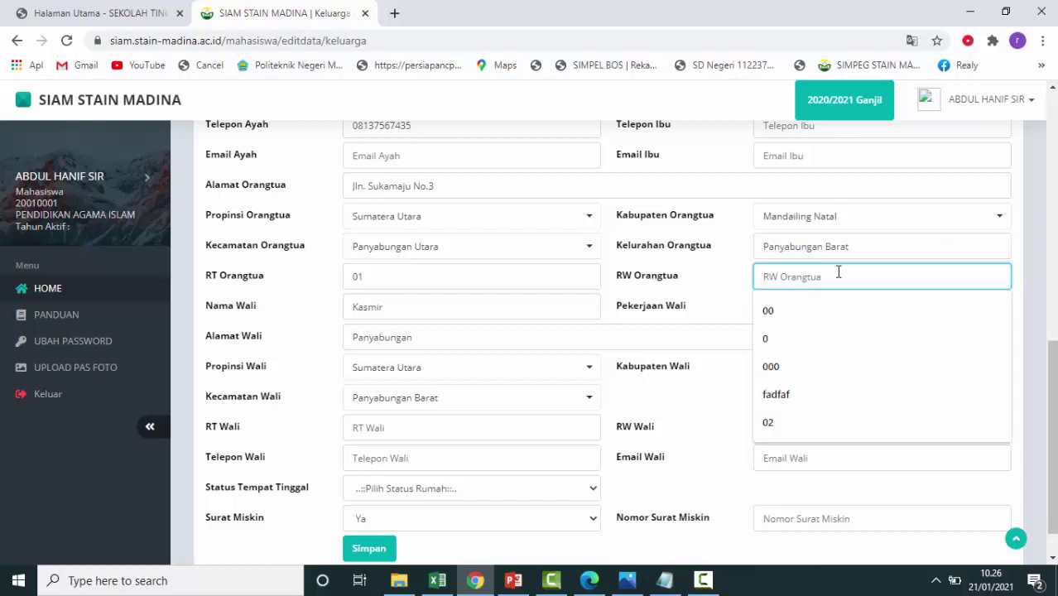
pyautogui.write('01')
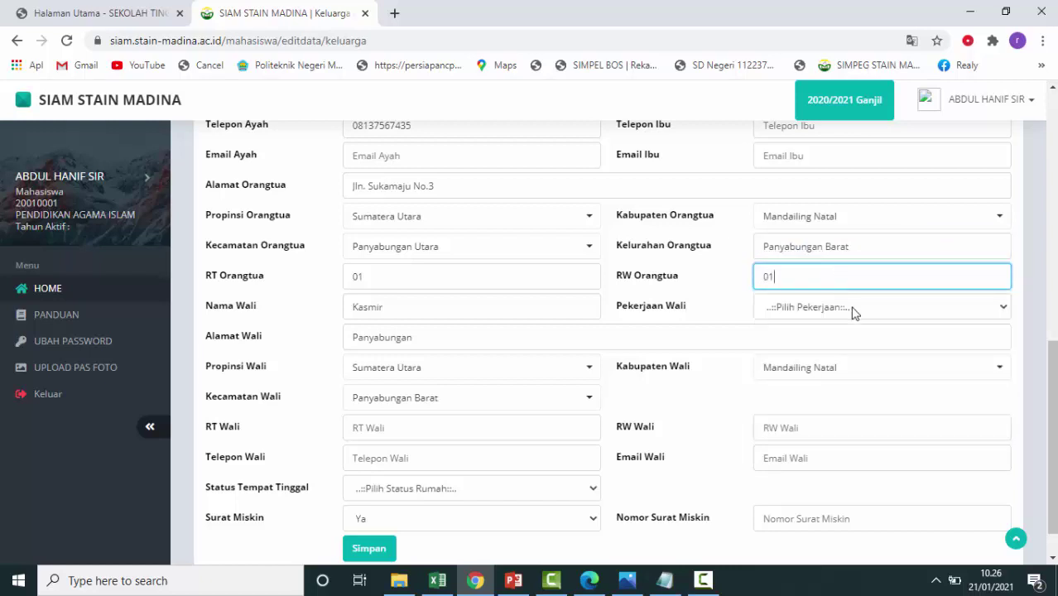
# Set the guardian's occupation to Petani, RT Wali to 01, and enter the guardian's phone number.
pyautogui.click(850, 306)
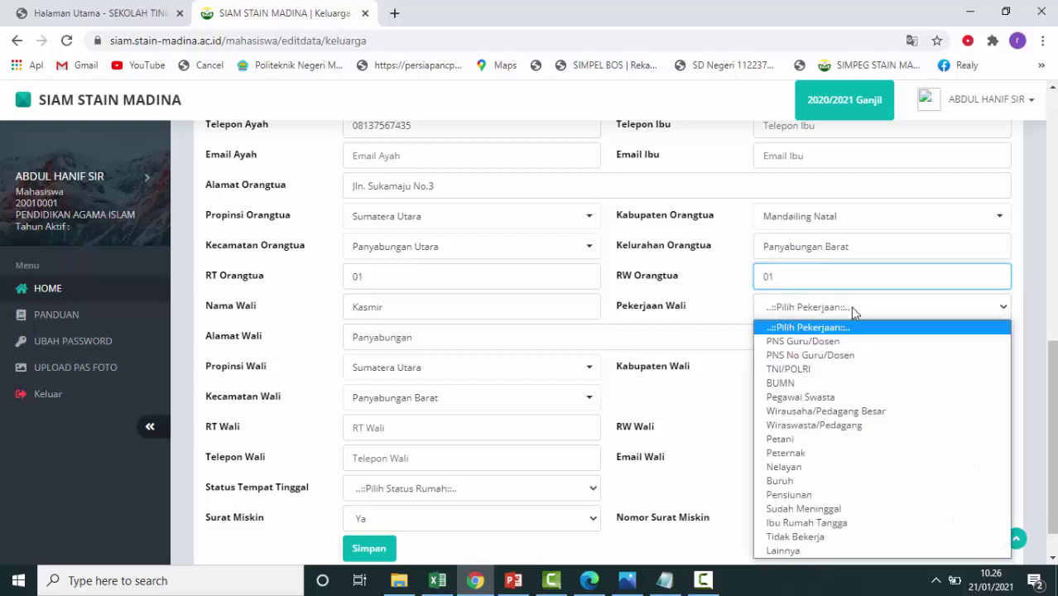
pyautogui.click(843, 439)
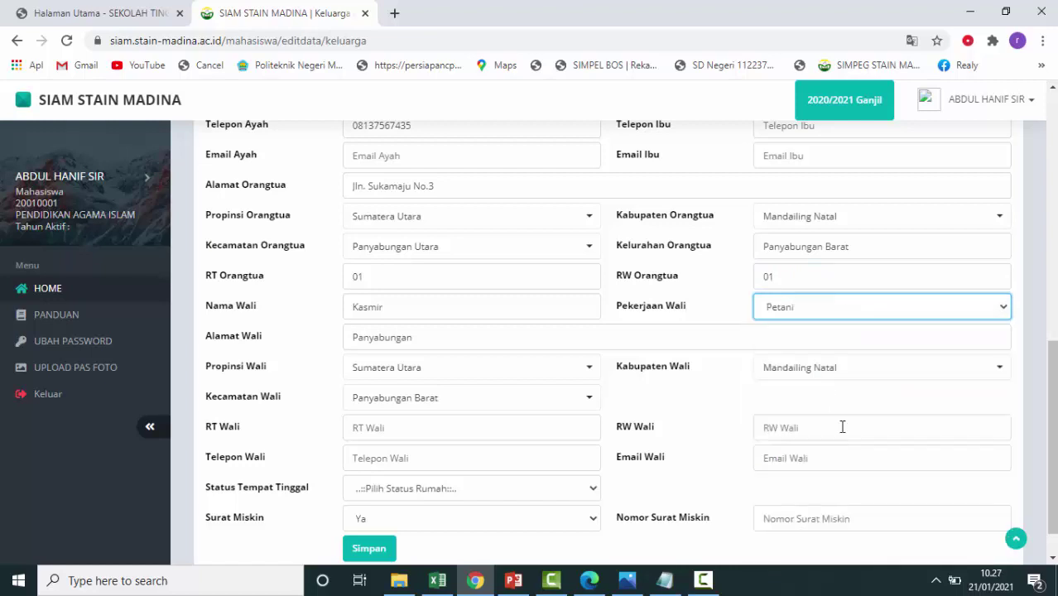
pyautogui.scroll(-1, 733, 381)
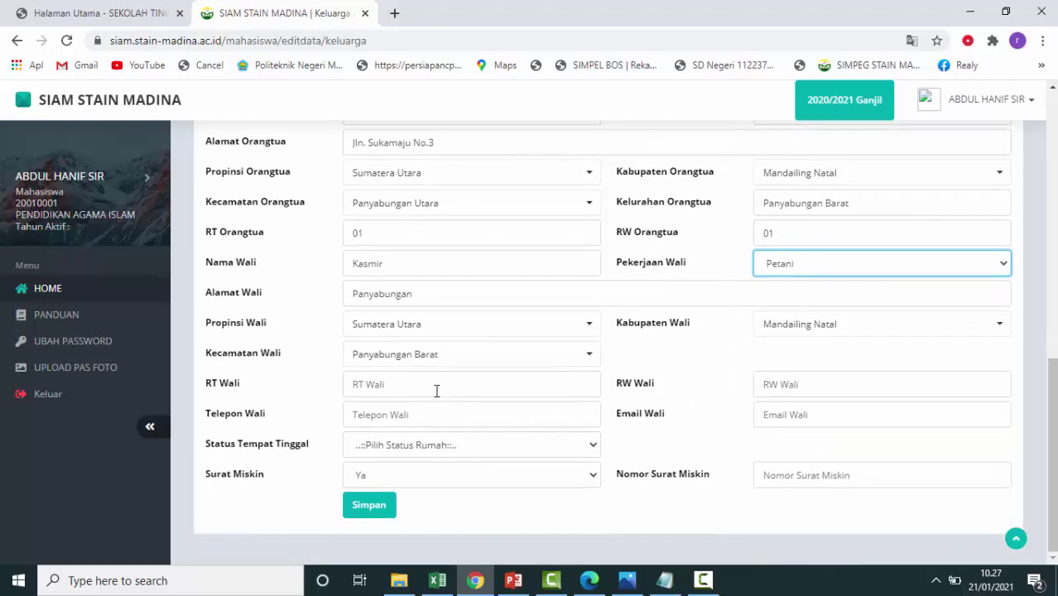
pyautogui.click(441, 381)
pyautogui.write('0')
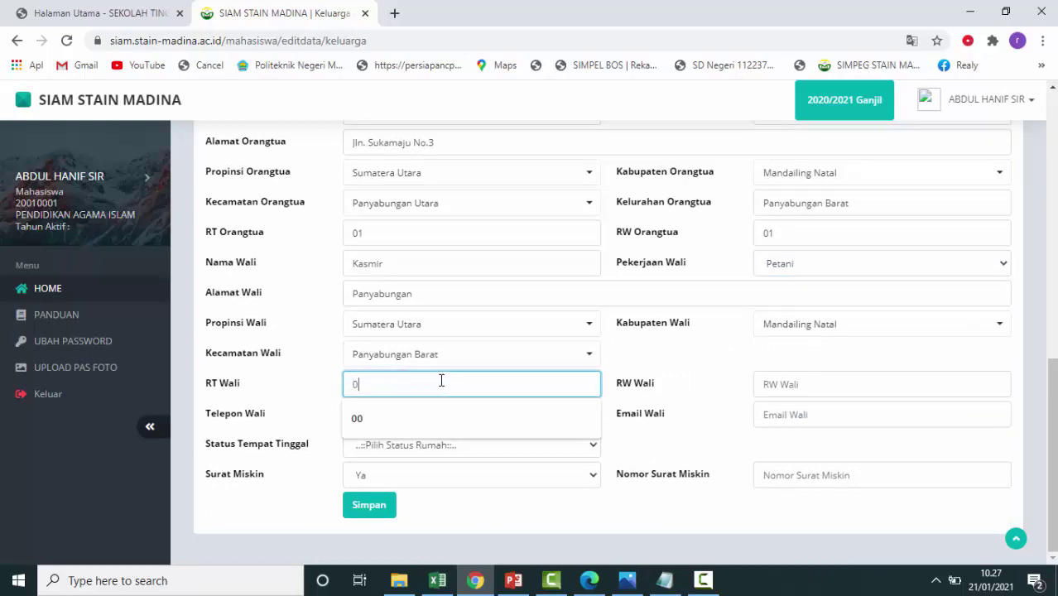
pyautogui.write('1')
pyautogui.click(404, 414)
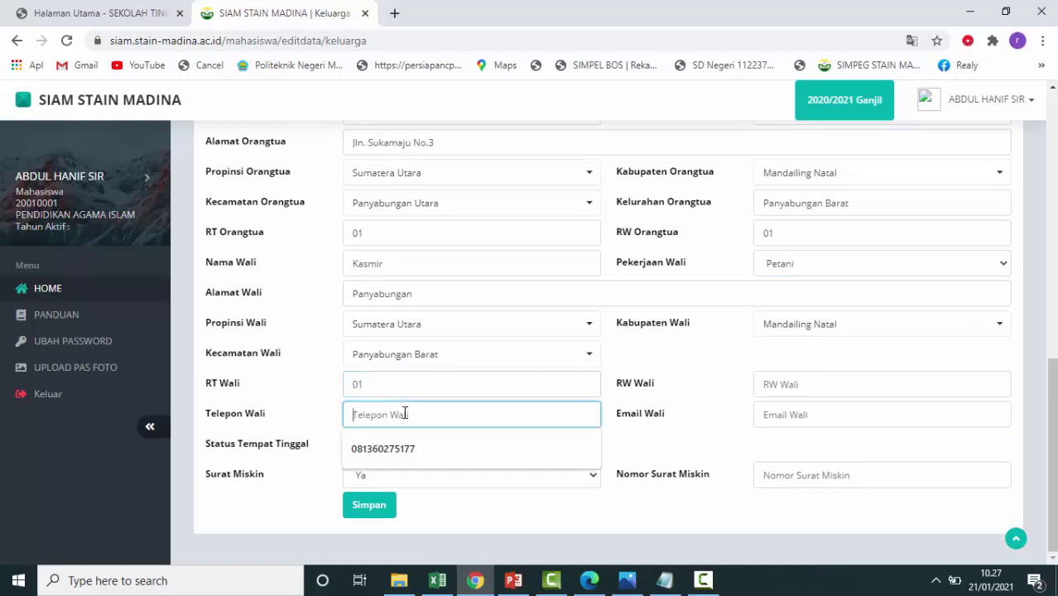
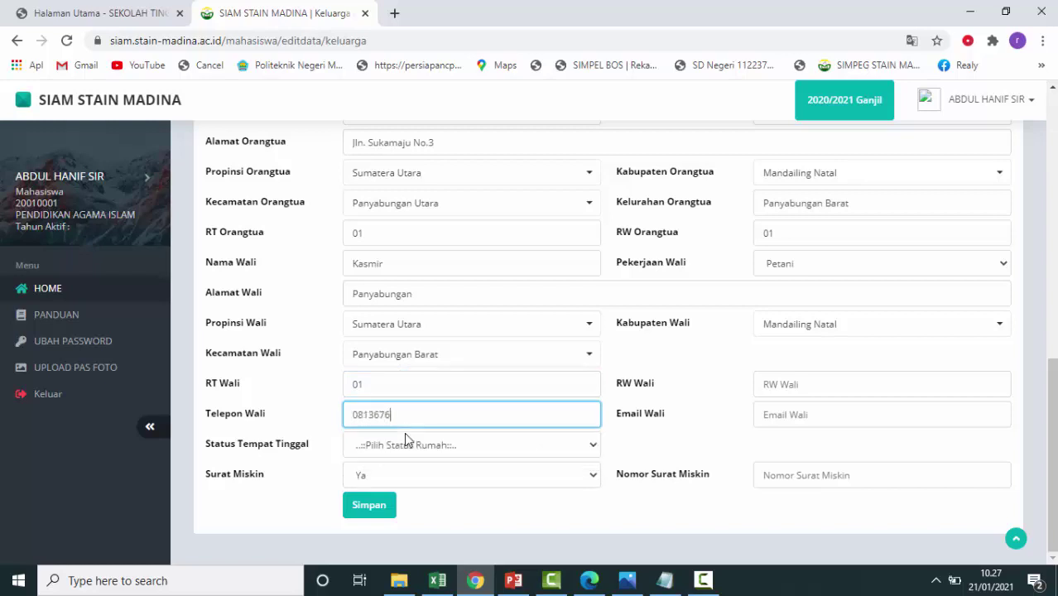
# Set residence status to Rumah Sendiri and keep Surat Miskin as Ya.
pyautogui.click(482, 448)
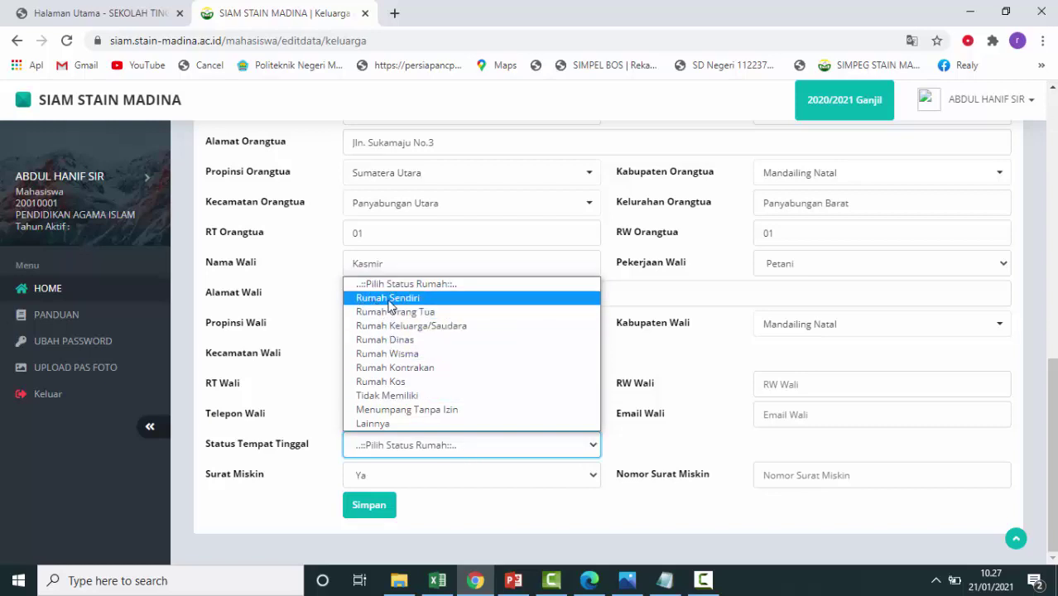
pyautogui.click(435, 302)
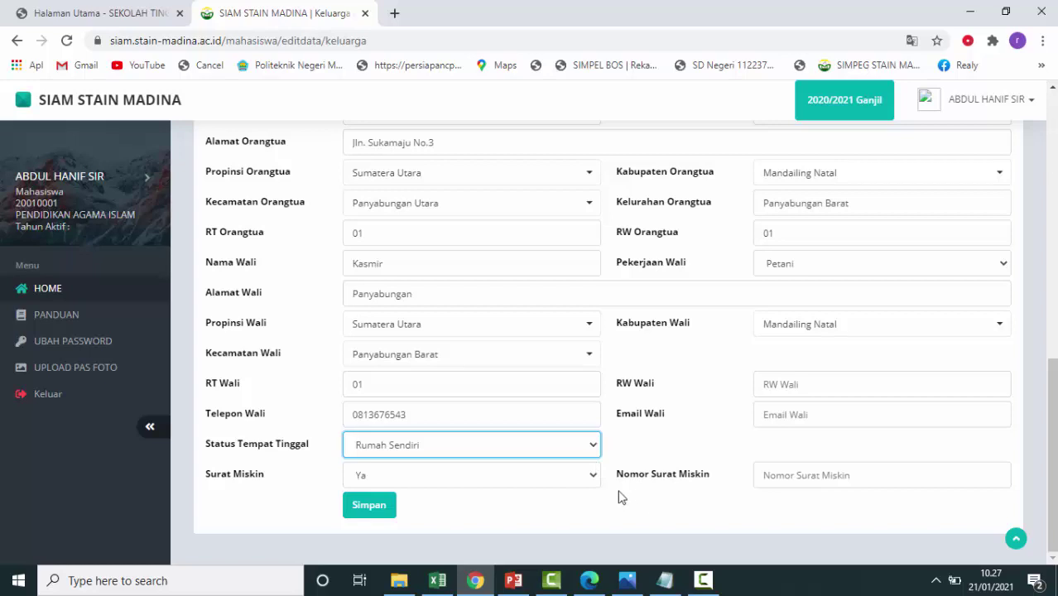
pyautogui.click(592, 479)
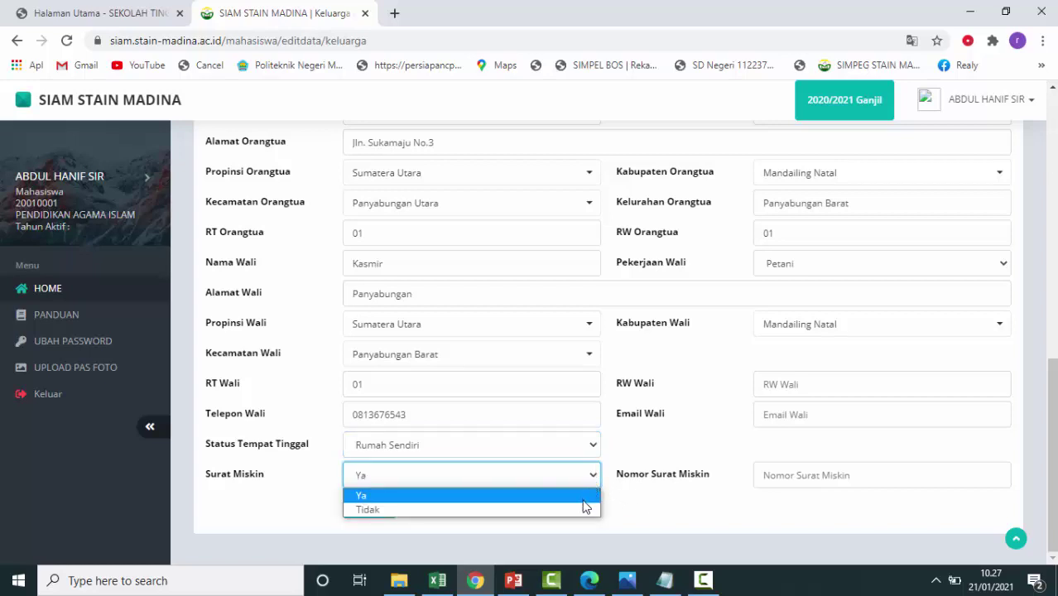
pyautogui.click(583, 497)
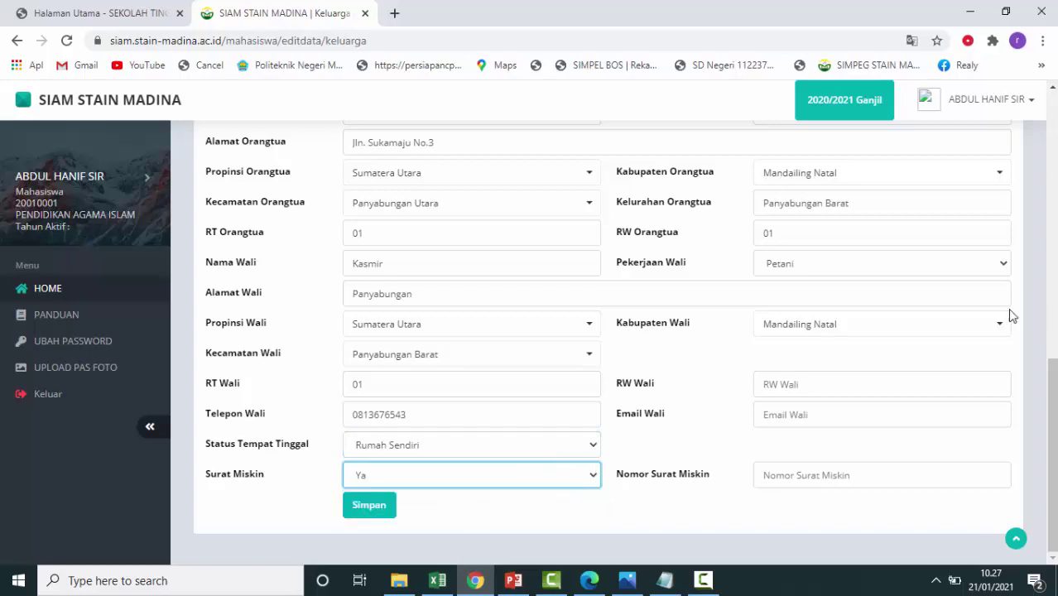
# Enter RW Wali 01, leave the guardian's e-mail blank, and enter poverty-letter number 01/SM/2021.
pyautogui.click(827, 391)
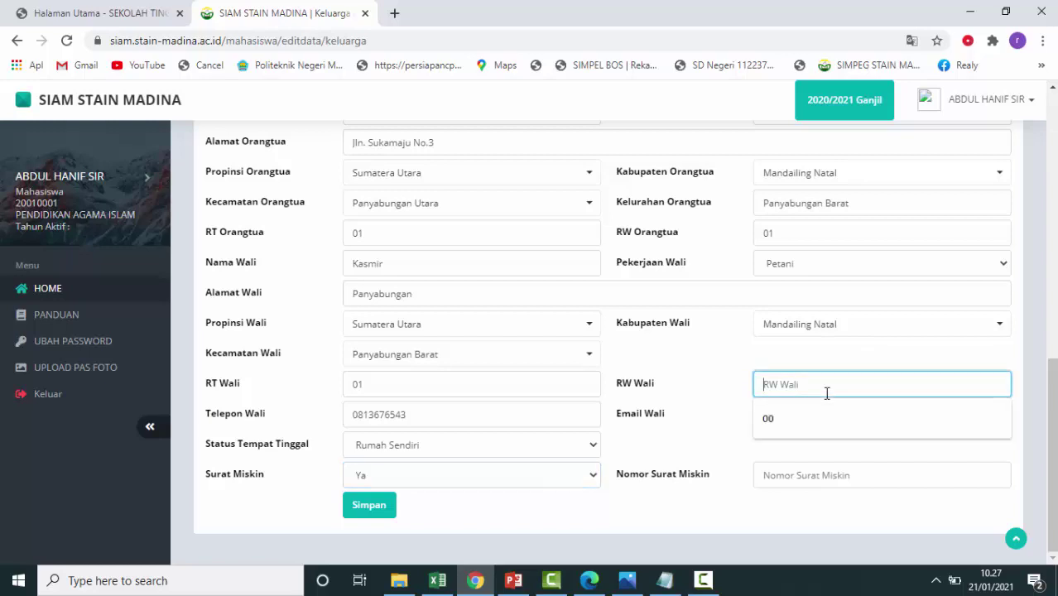
pyautogui.write('01')
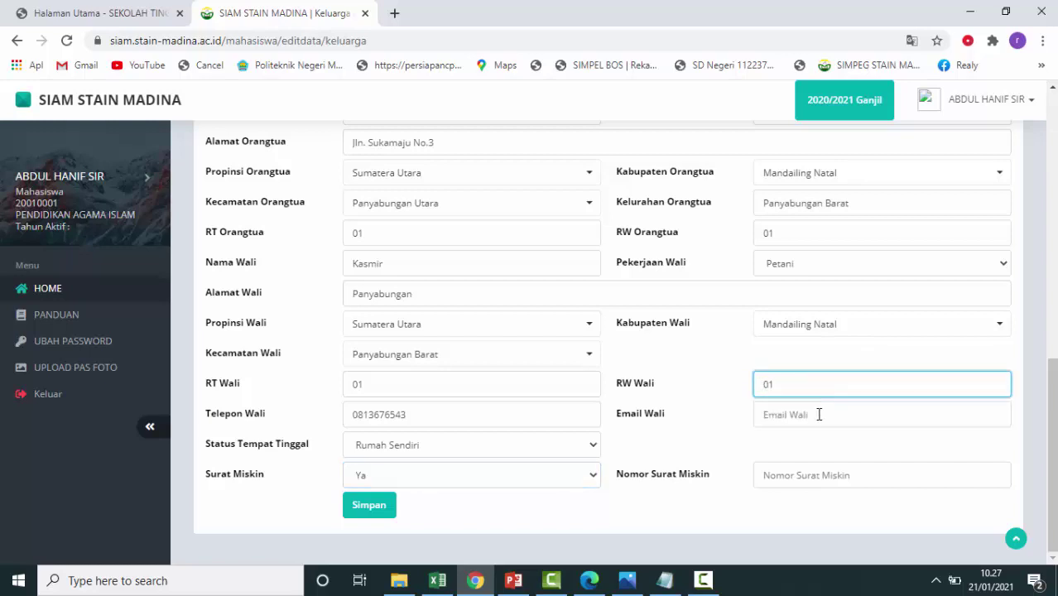
pyautogui.click(831, 420)
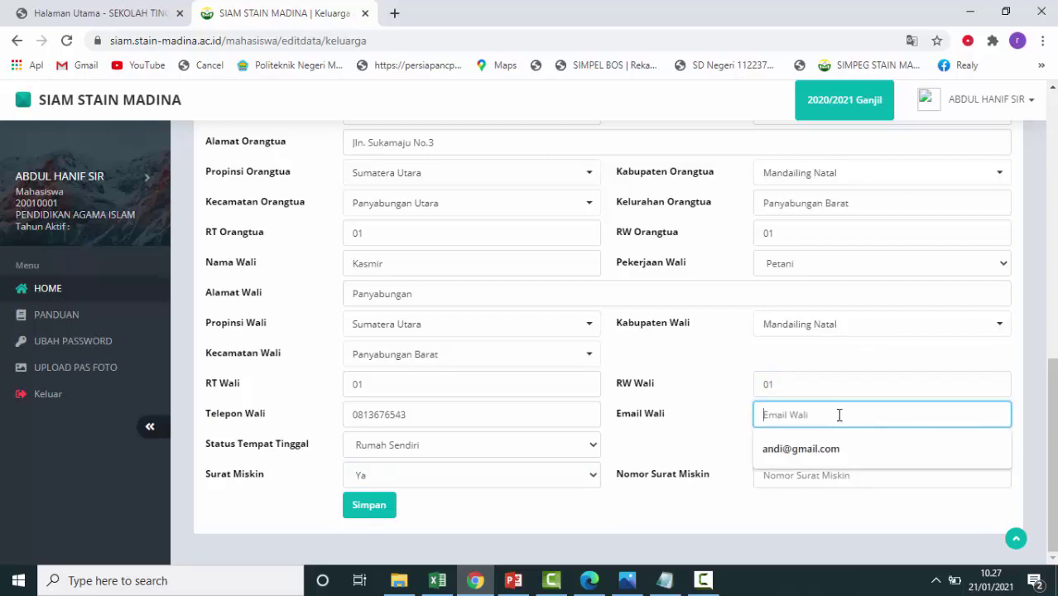
pyautogui.click(728, 472)
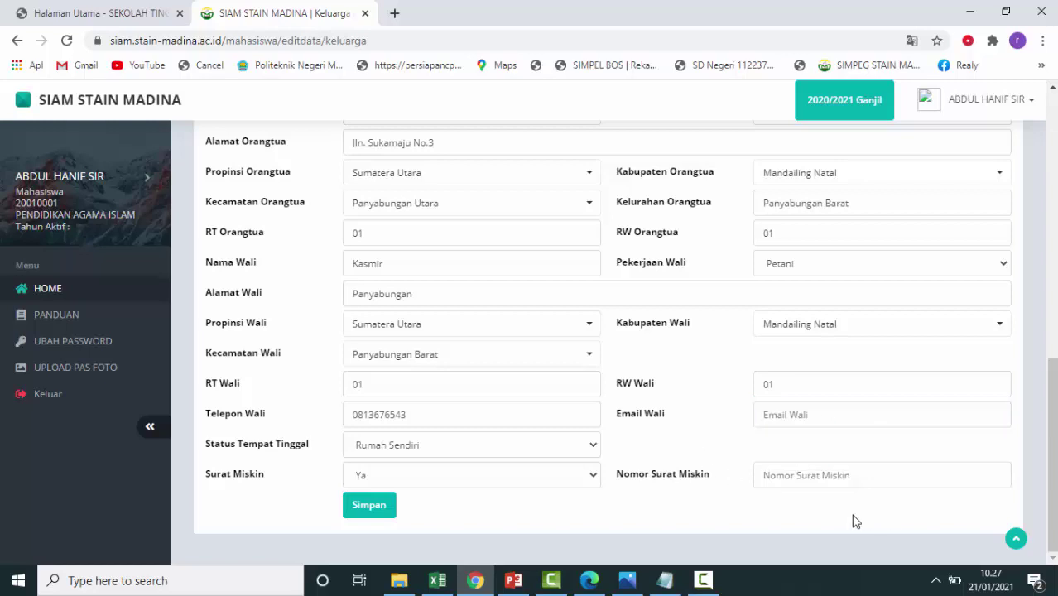
pyautogui.click(815, 477)
pyautogui.press('Escape')
pyautogui.write('01')
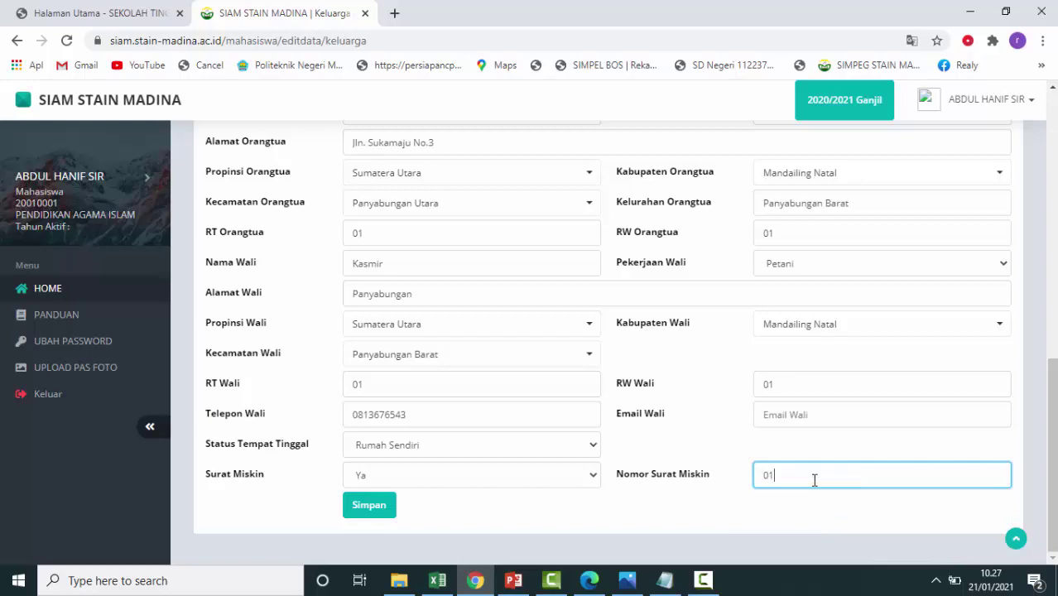
pyautogui.write('/SM/2021')
# Save the Keluarga form, then enter 2 older siblings and the mother's name.
pyautogui.click(375, 506)
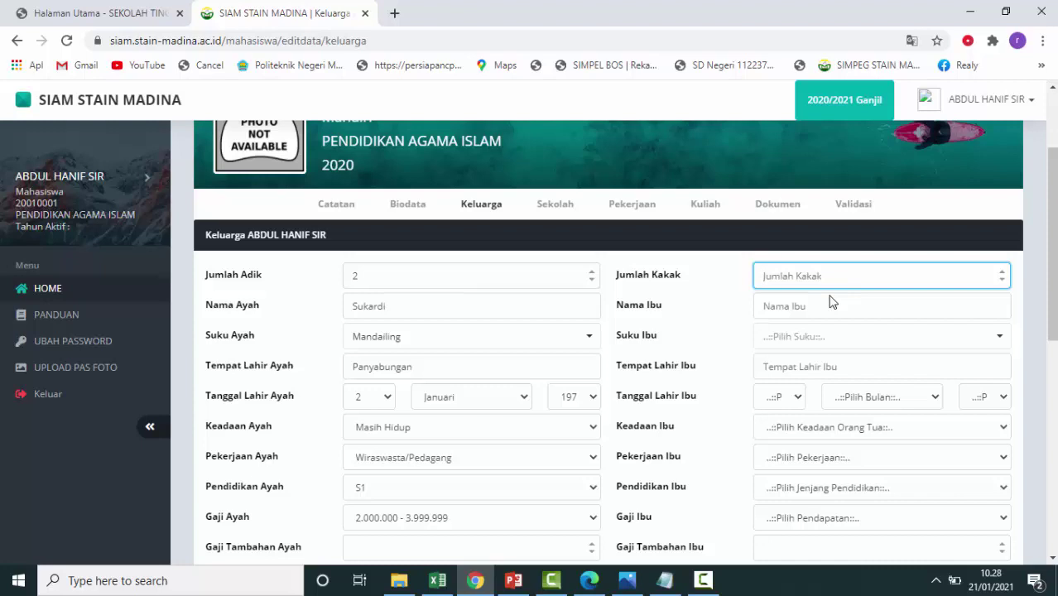
pyautogui.click(918, 292)
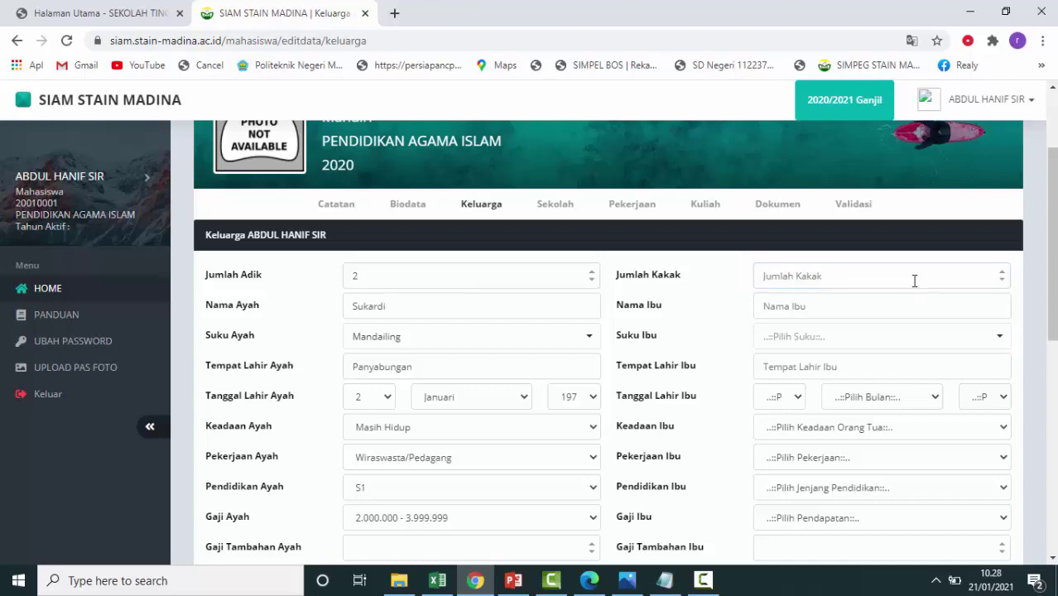
pyautogui.click(915, 280)
pyautogui.write('2')
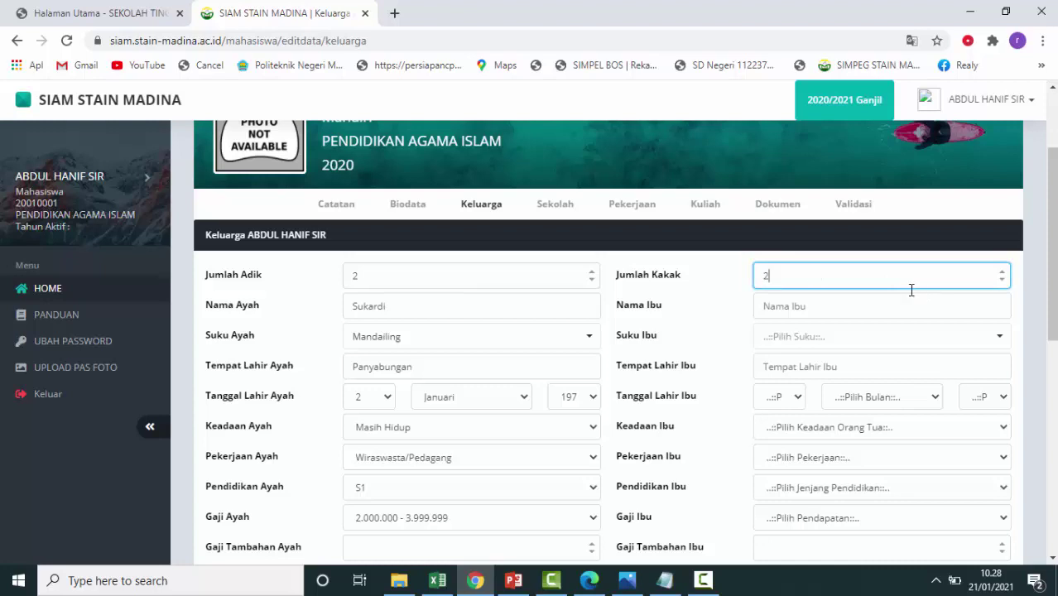
pyautogui.click(915, 309)
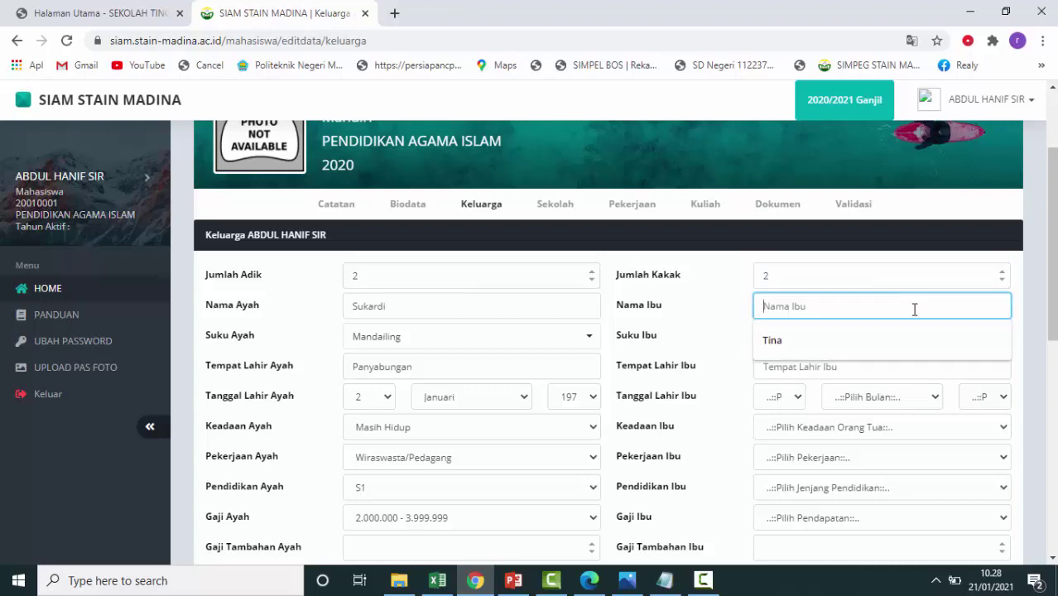
pyautogui.write('J')
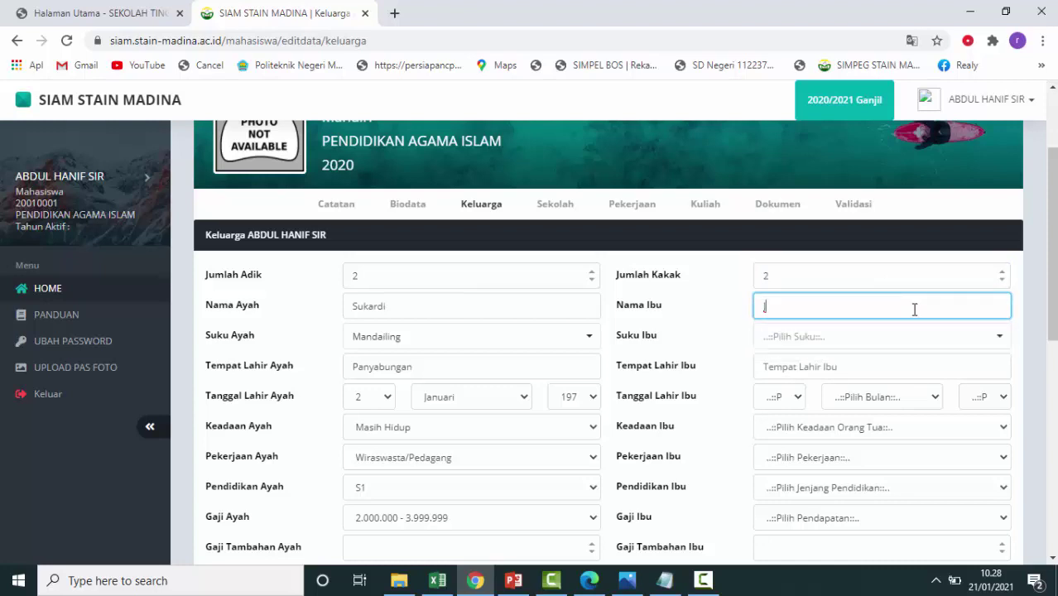
pyautogui.write('annah')
# Set the mother's ethnicity to Mandailing and her birthplace to Panyabungan.
pyautogui.click(971, 335)
pyautogui.scroll(-4, 852, 495)
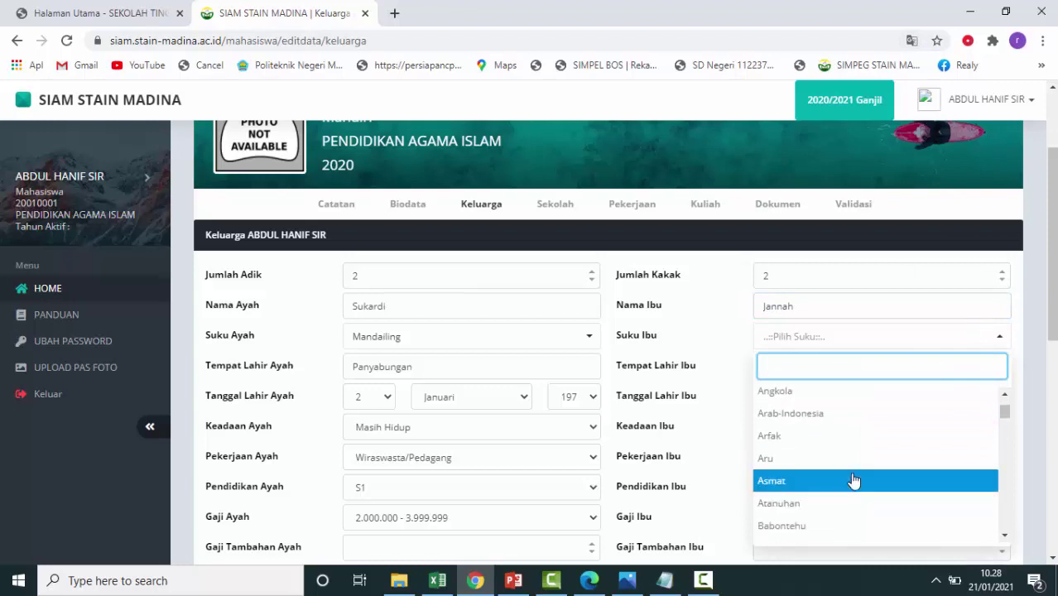
pyautogui.write('man')
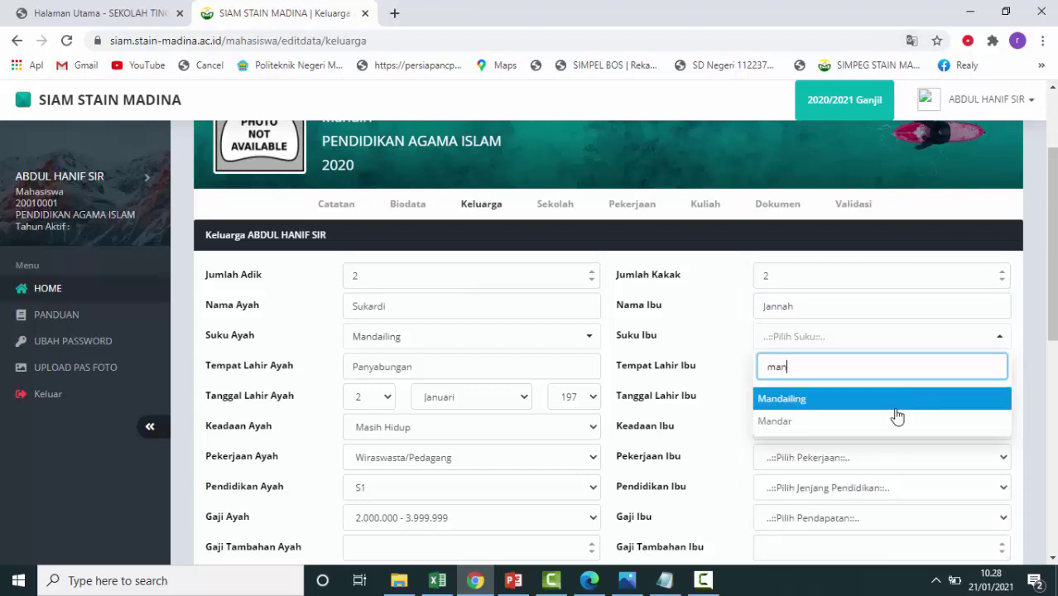
pyautogui.click(894, 406)
pyautogui.click(821, 366)
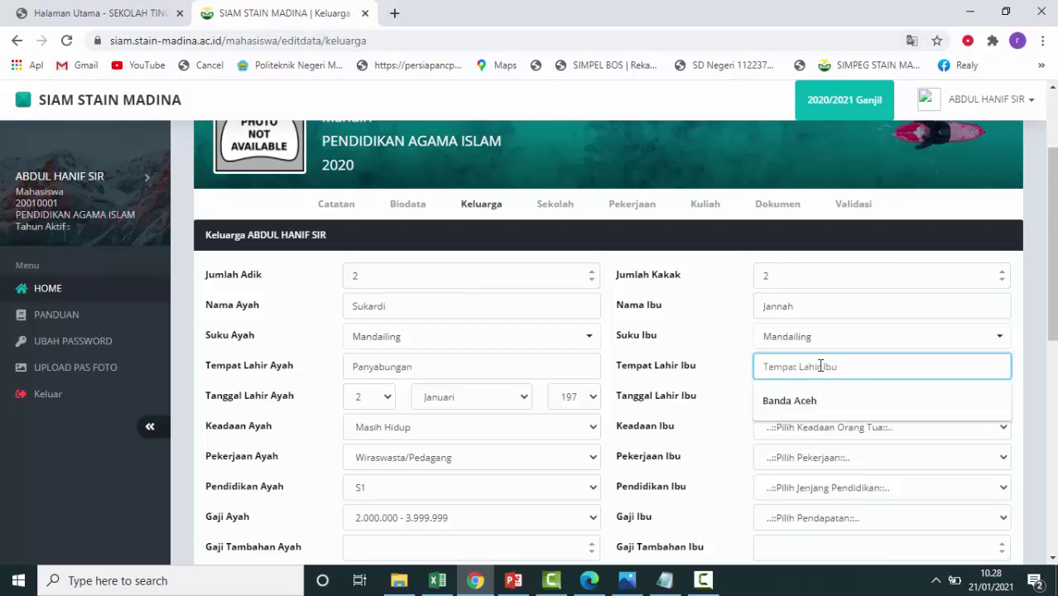
pyautogui.write('Pa')
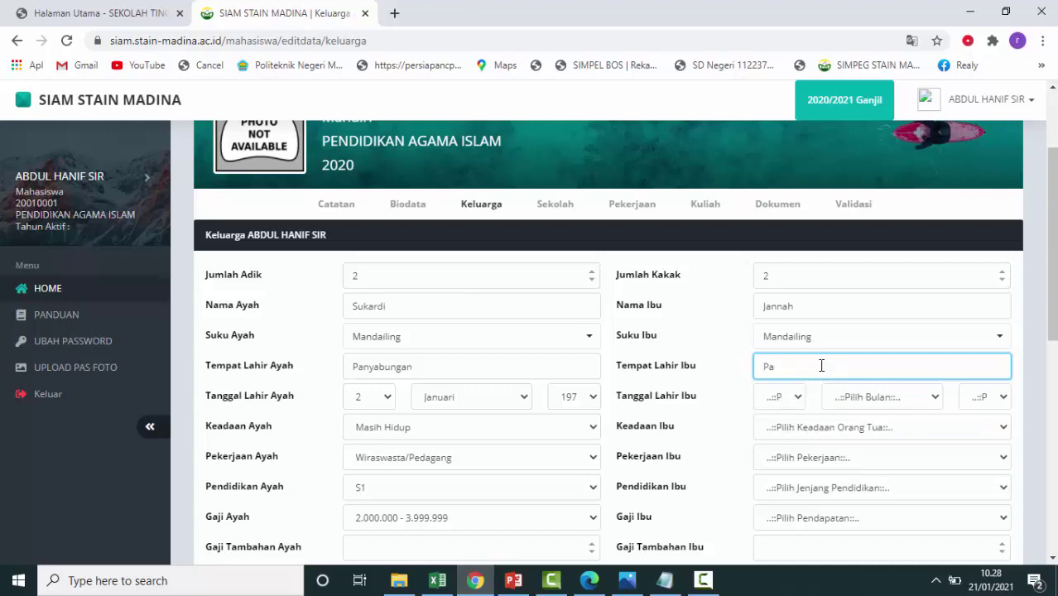
pyautogui.write('nyabungan')
# Set the mother's birth date to 10 November of a 1970s year.
pyautogui.click(801, 398)
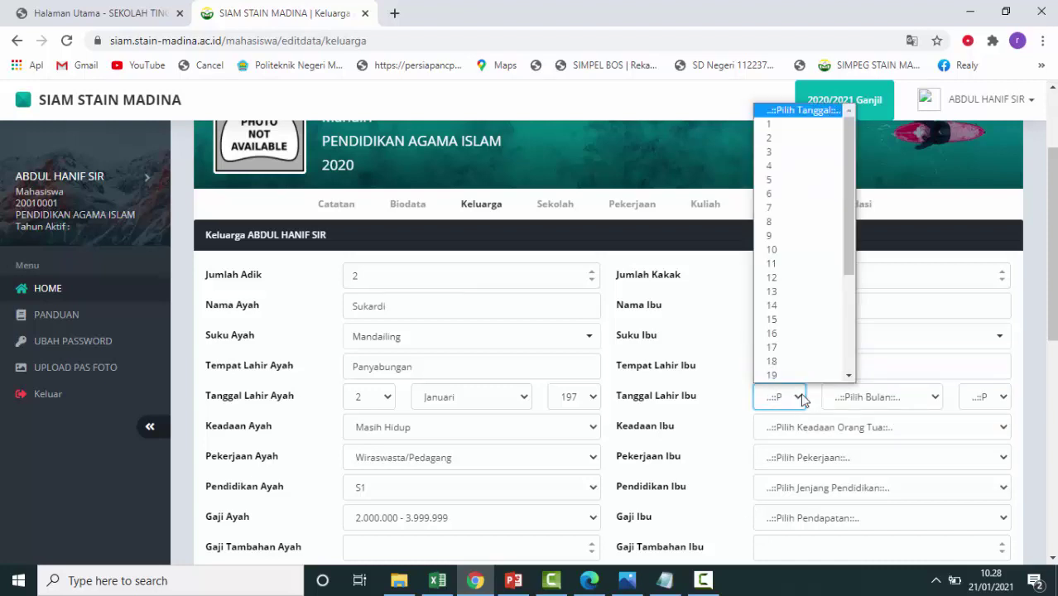
pyautogui.click(805, 250)
pyautogui.click(922, 401)
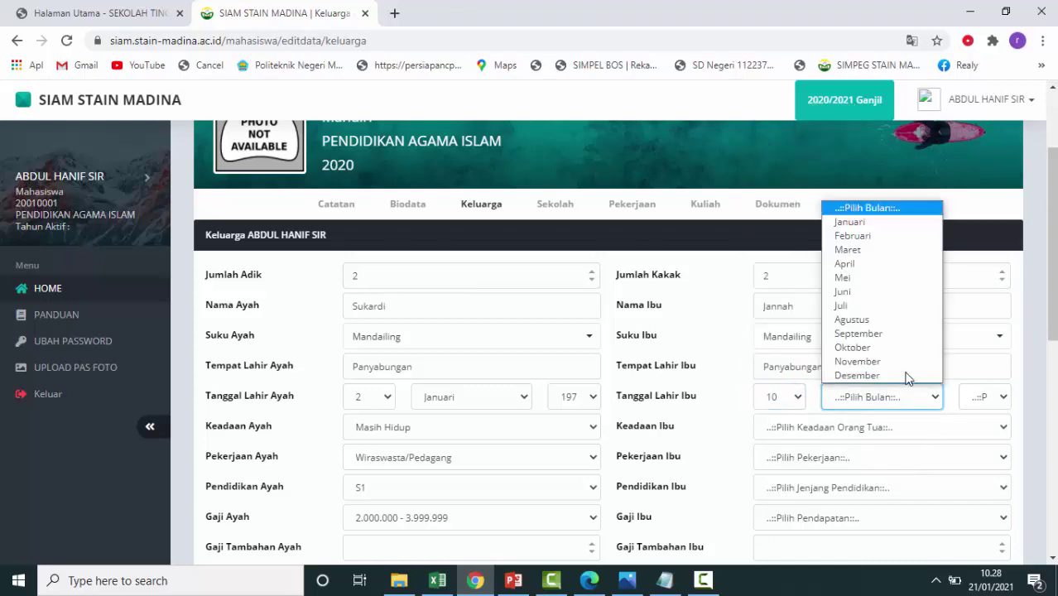
pyautogui.click(884, 362)
pyautogui.click(1002, 401)
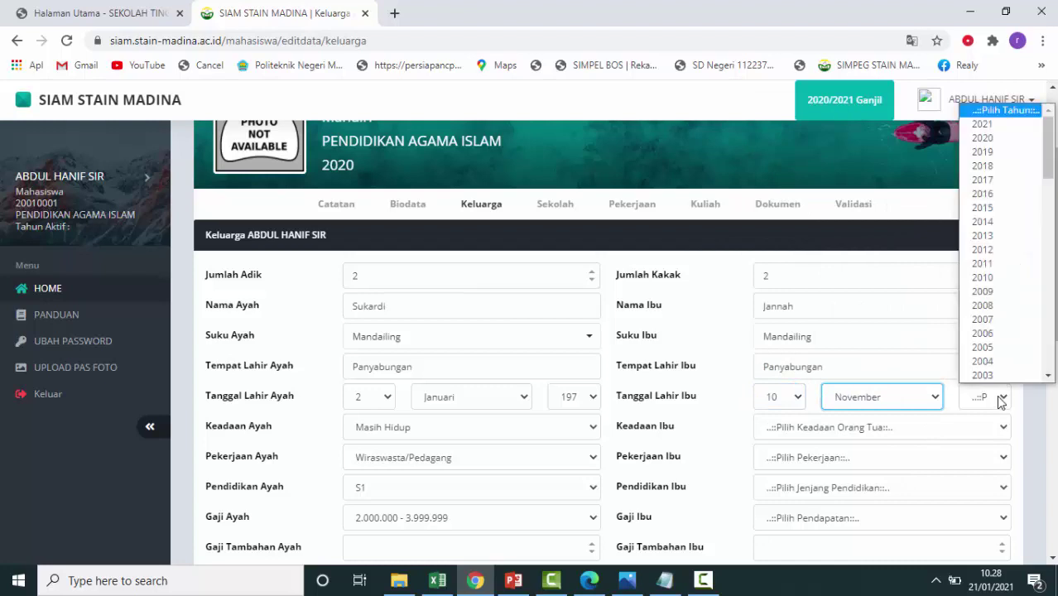
pyautogui.scroll(-10, 1006, 335)
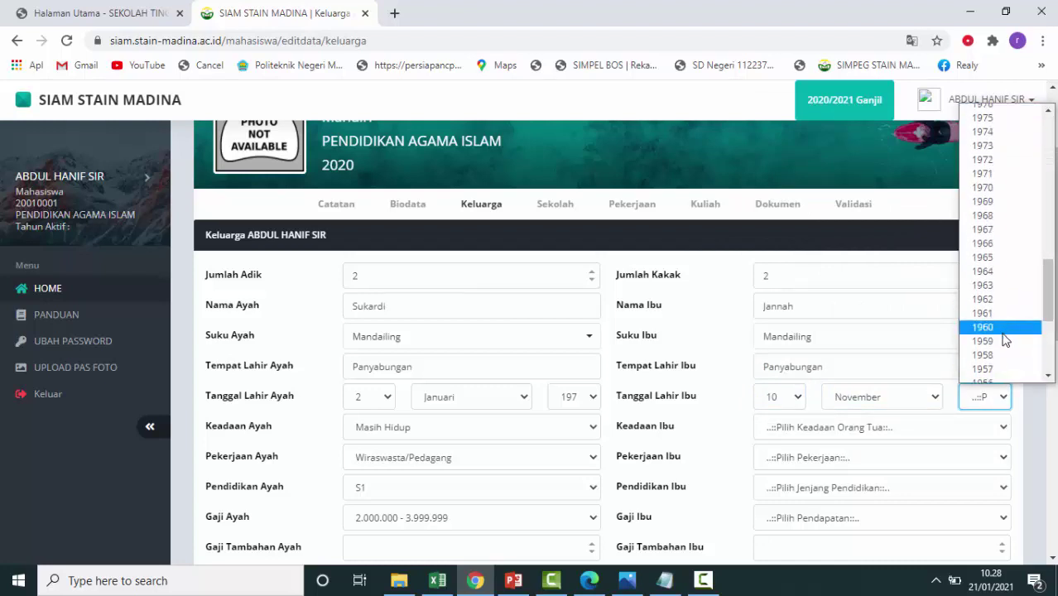
pyautogui.scroll(2, 1005, 340)
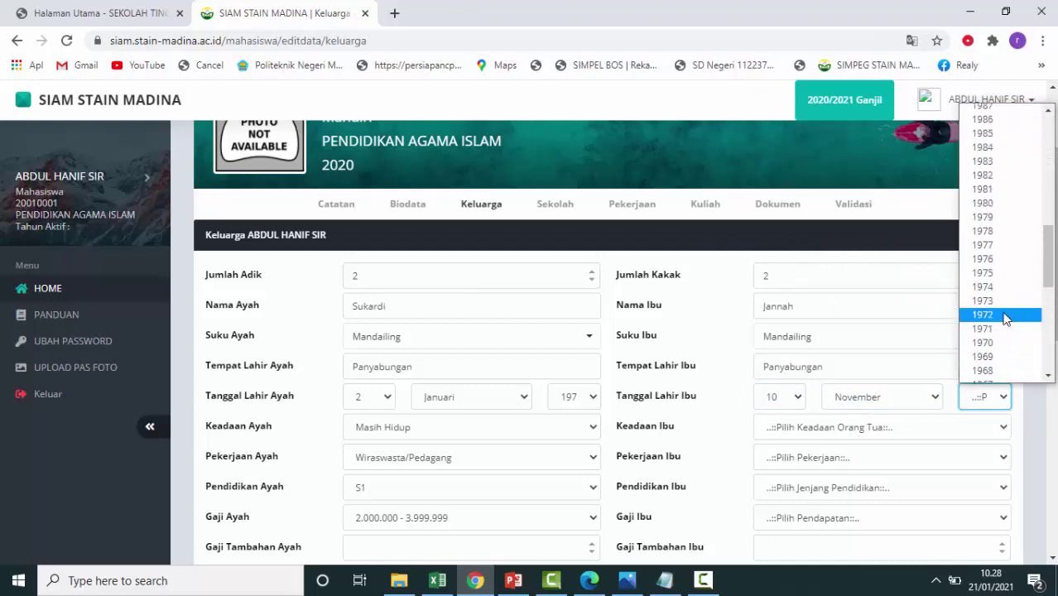
pyautogui.click(994, 305)
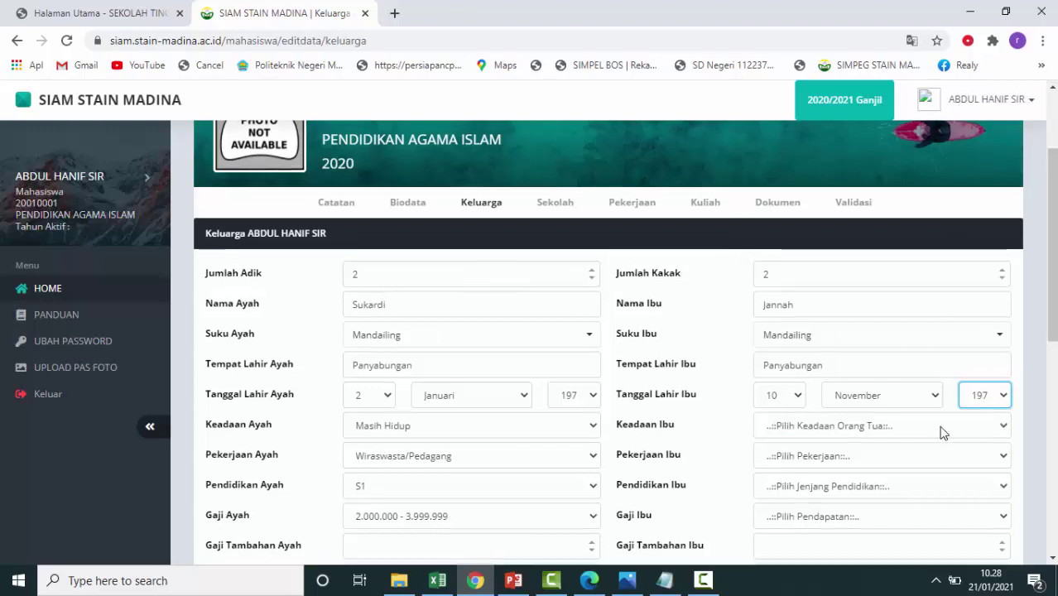
pyautogui.scroll(-1, 944, 433)
pyautogui.click(950, 357)
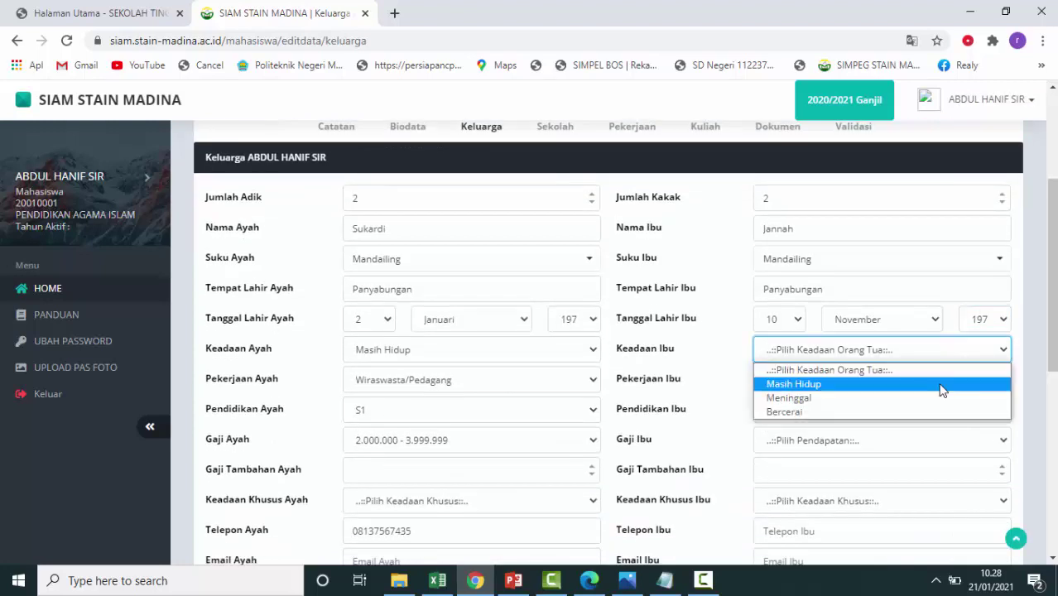
# Mark the mother Masih Hidup, occupation Petani, education S1, income 2.000.000 - 3.999.999.
pyautogui.click(941, 390)
pyautogui.click(932, 383)
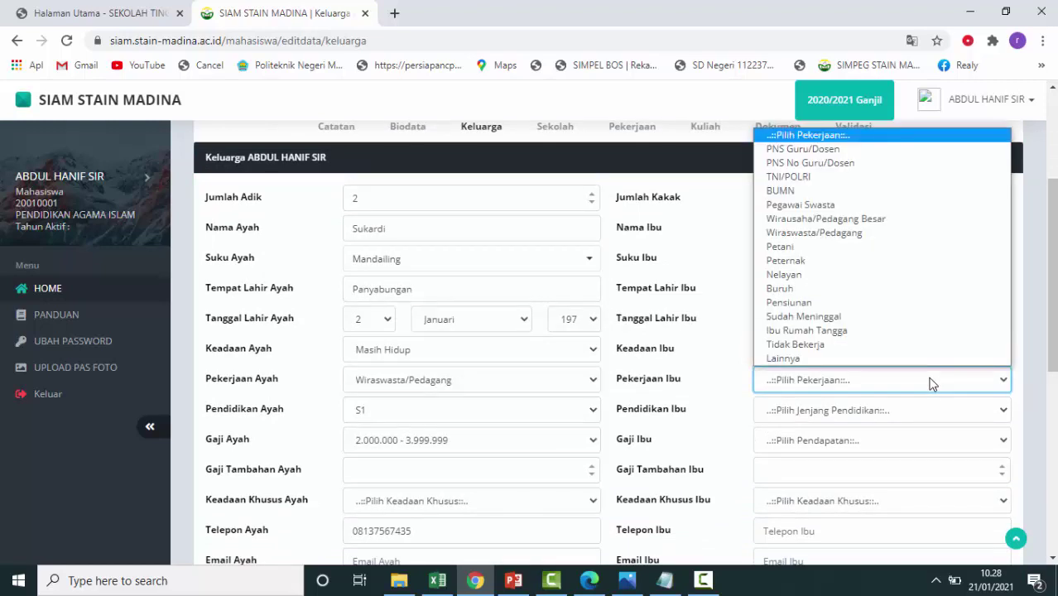
pyautogui.click(879, 259)
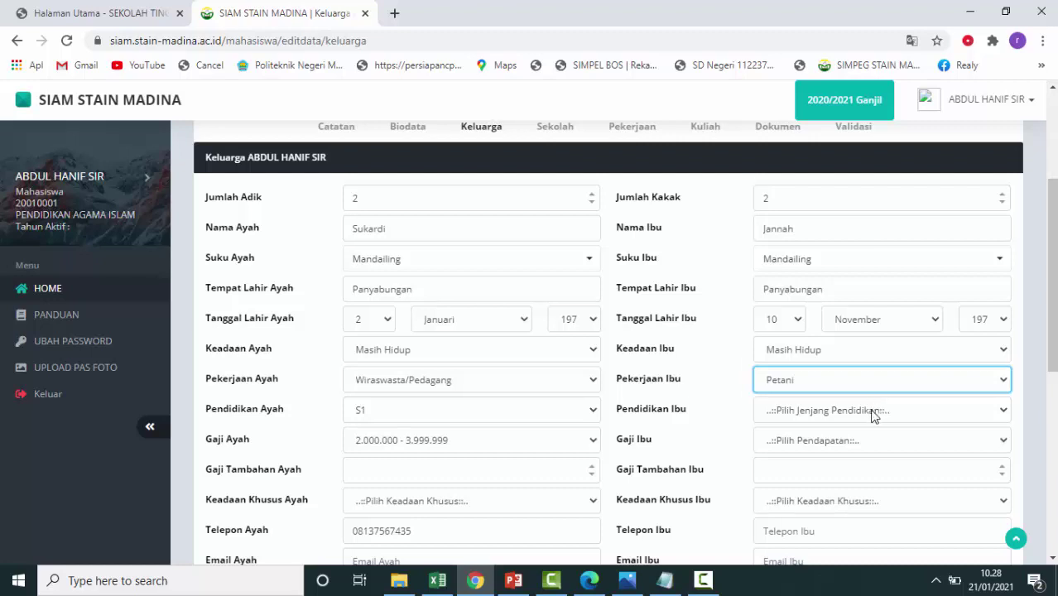
pyautogui.click(872, 411)
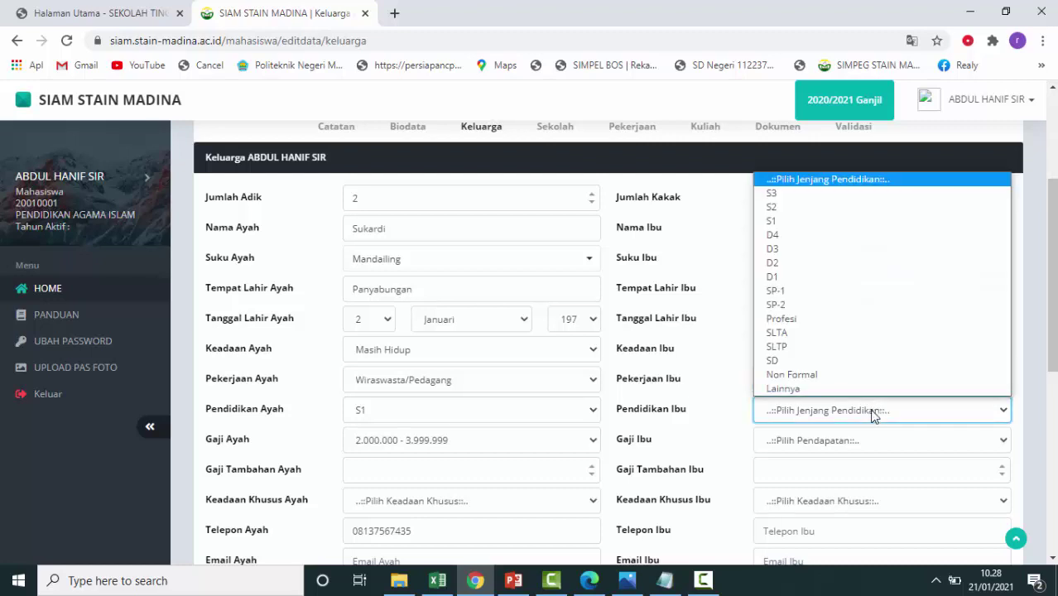
pyautogui.click(843, 222)
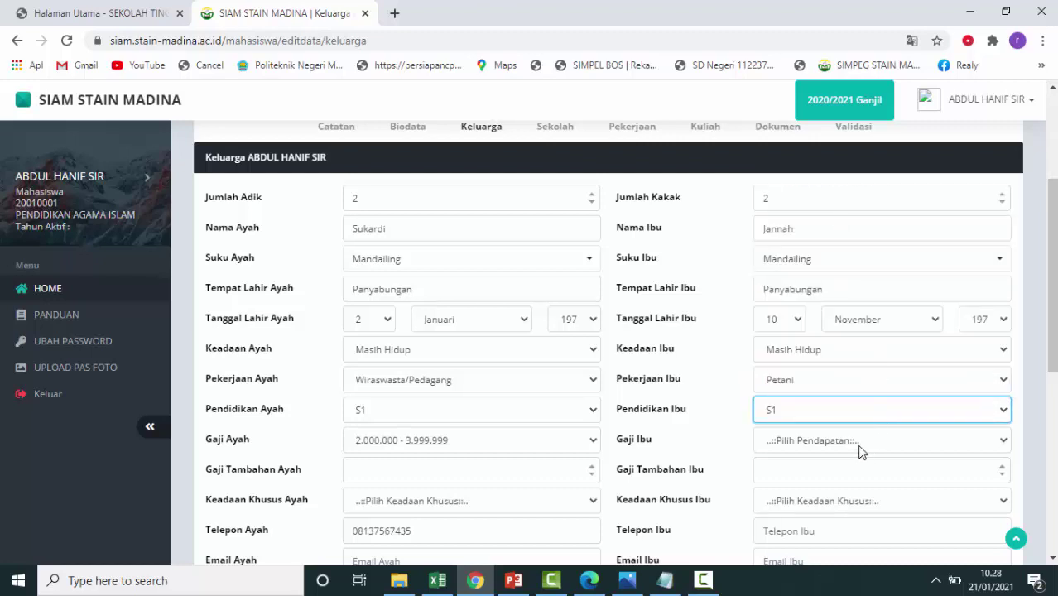
pyautogui.click(864, 442)
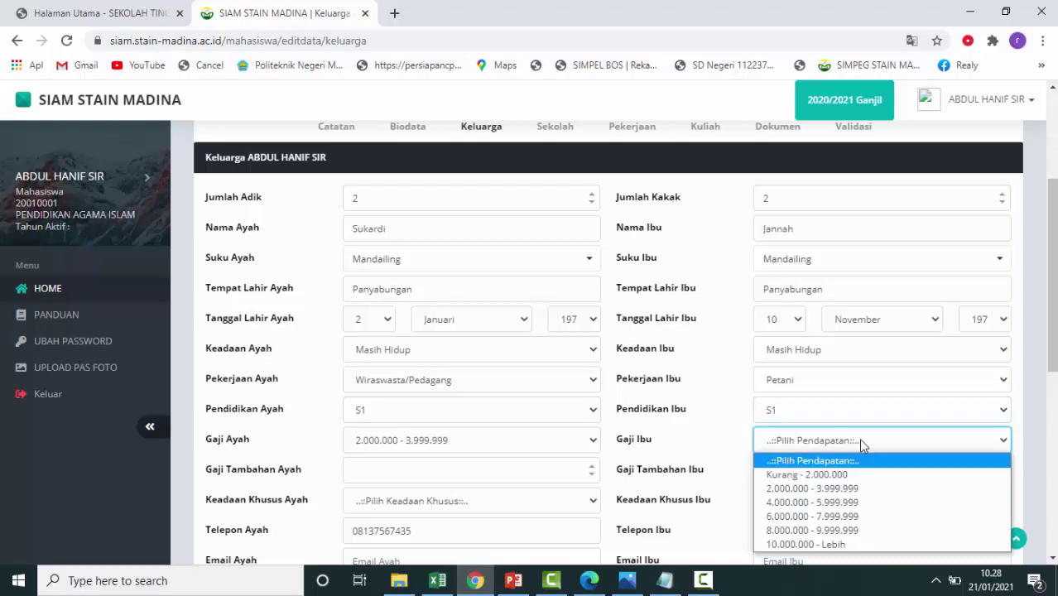
pyautogui.click(860, 489)
# Leave the mother's special condition unset and enter her phone number, correcting a typo.
pyautogui.scroll(-2, 901, 292)
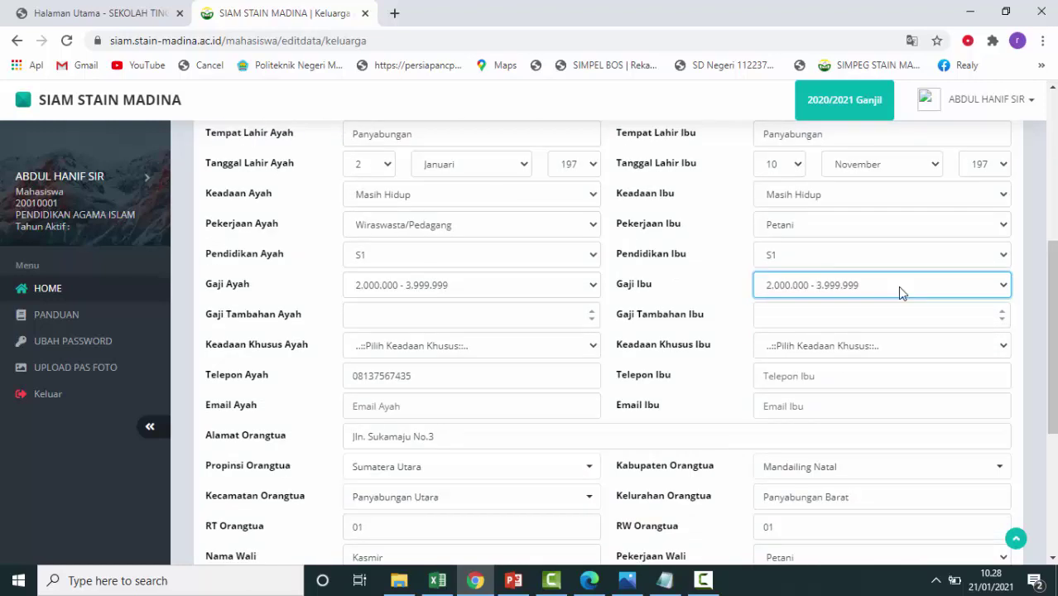
pyautogui.click(887, 349)
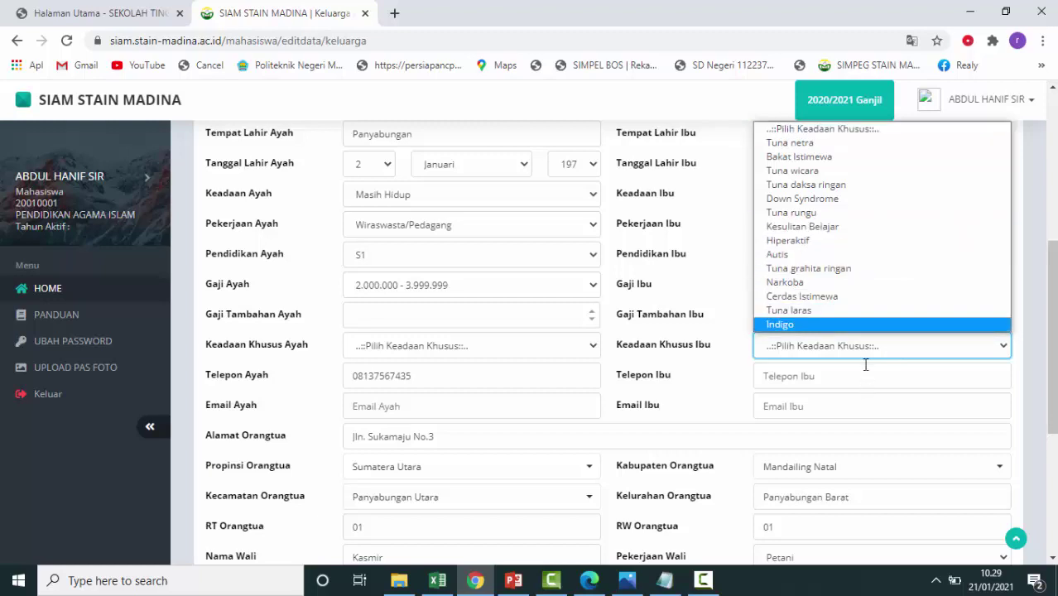
pyautogui.click(901, 346)
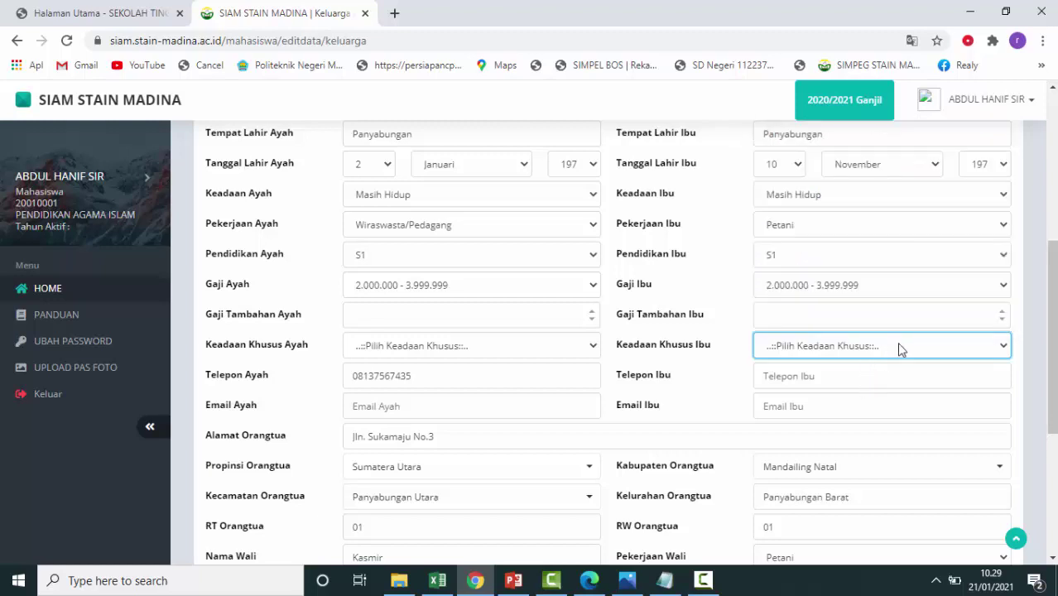
pyautogui.click(833, 376)
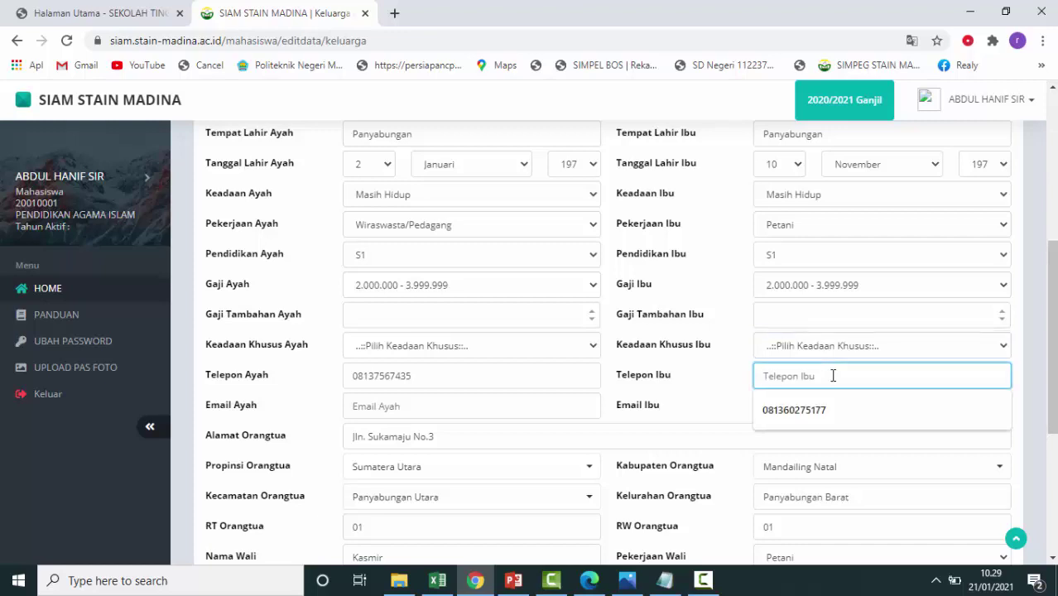
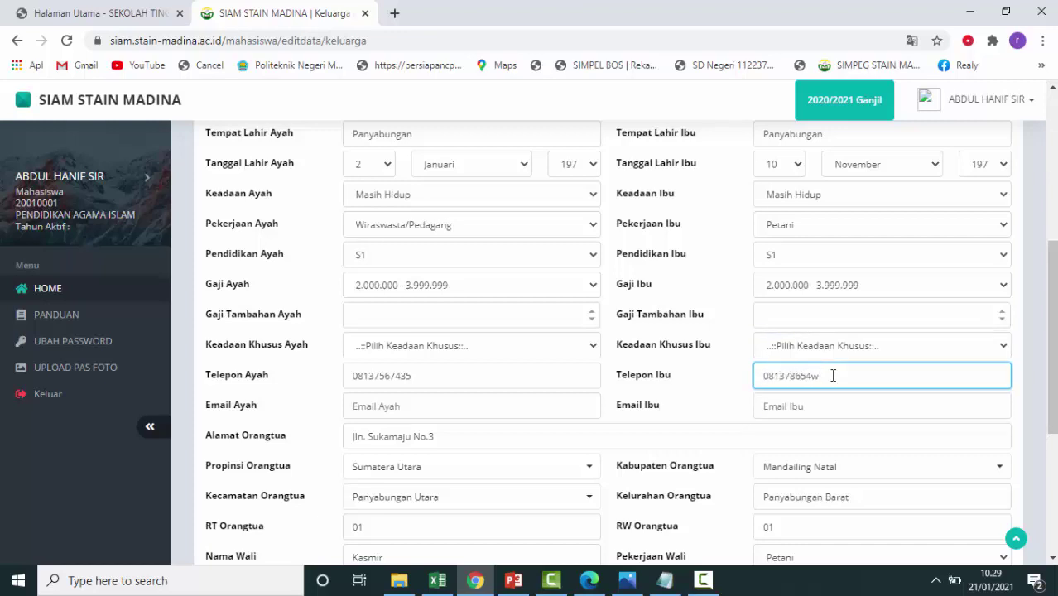
pyautogui.click(827, 406)
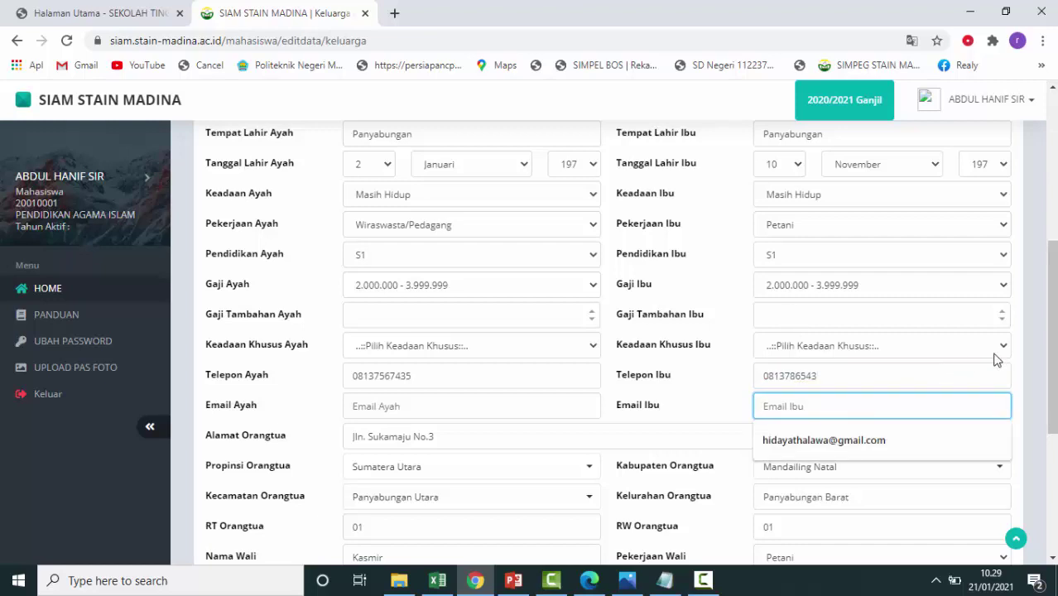
pyautogui.scroll(-4, 862, 356)
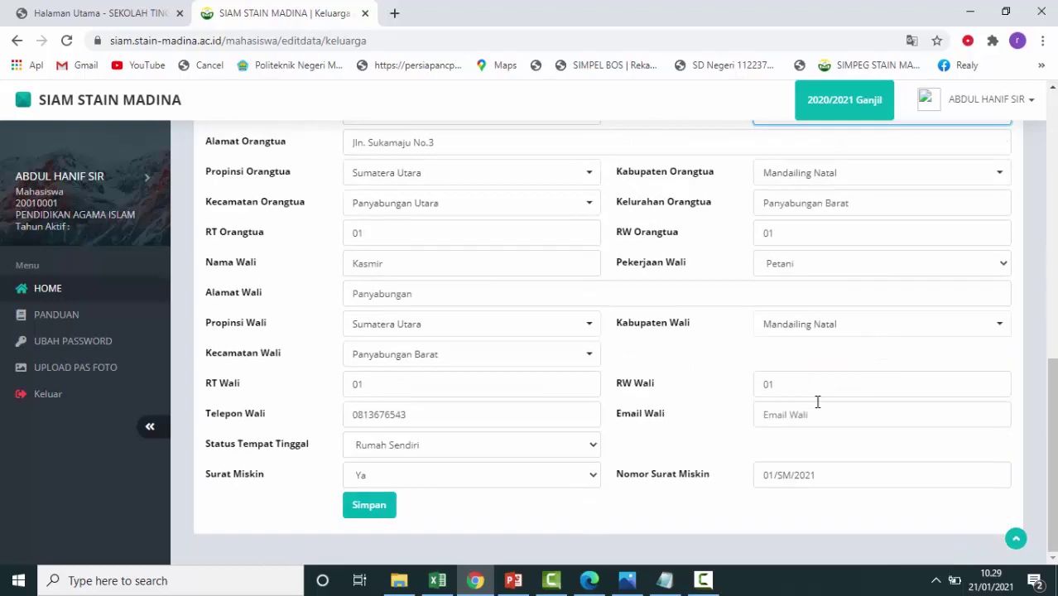
# Save the Keluarga data and set the school province to Sumatera Utara.
pyautogui.click(370, 509)
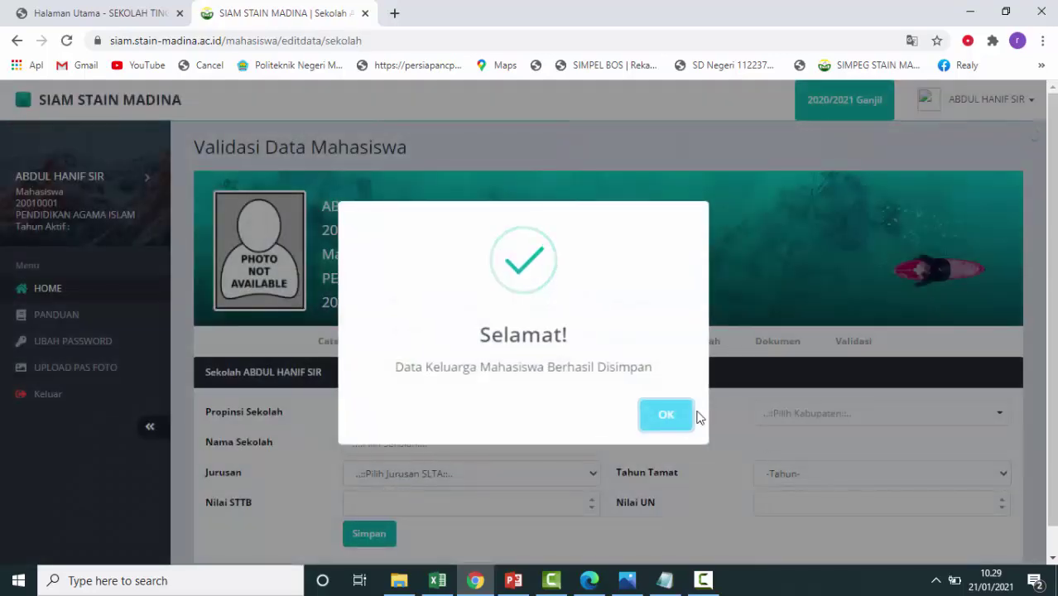
pyautogui.click(684, 424)
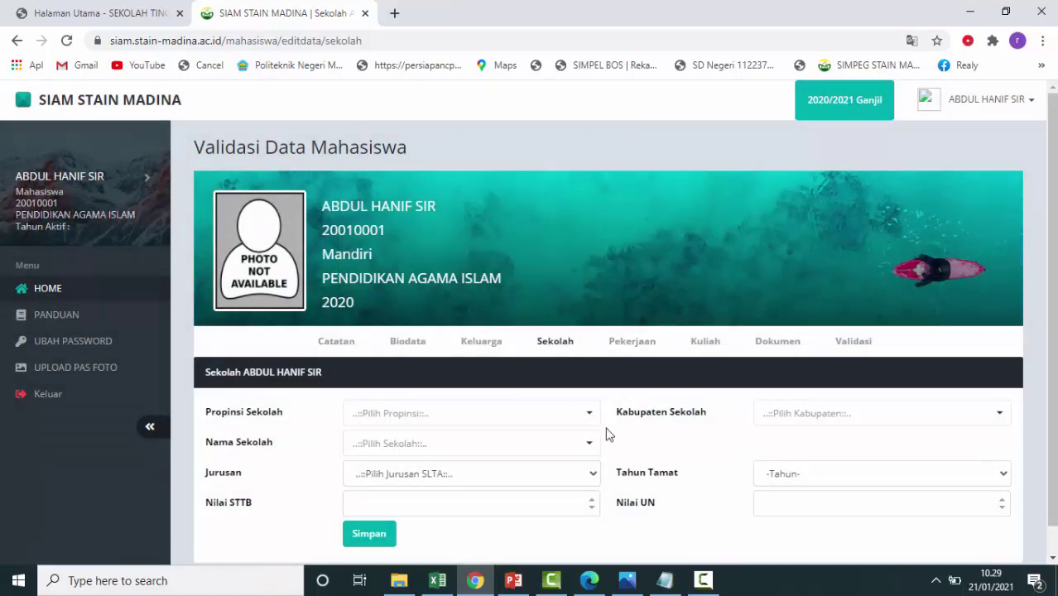
pyautogui.click(527, 421)
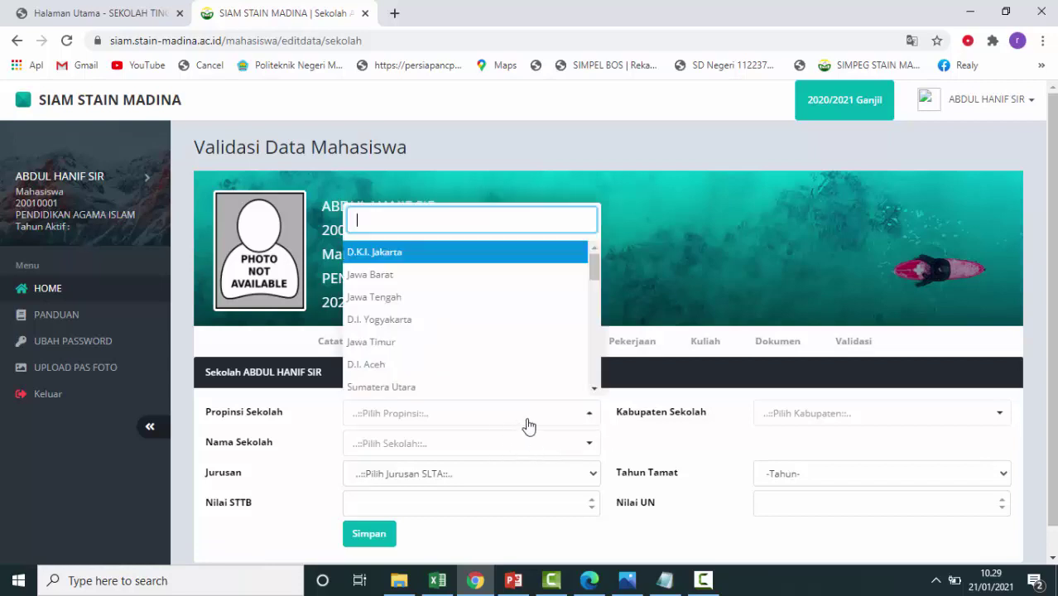
pyautogui.click(427, 388)
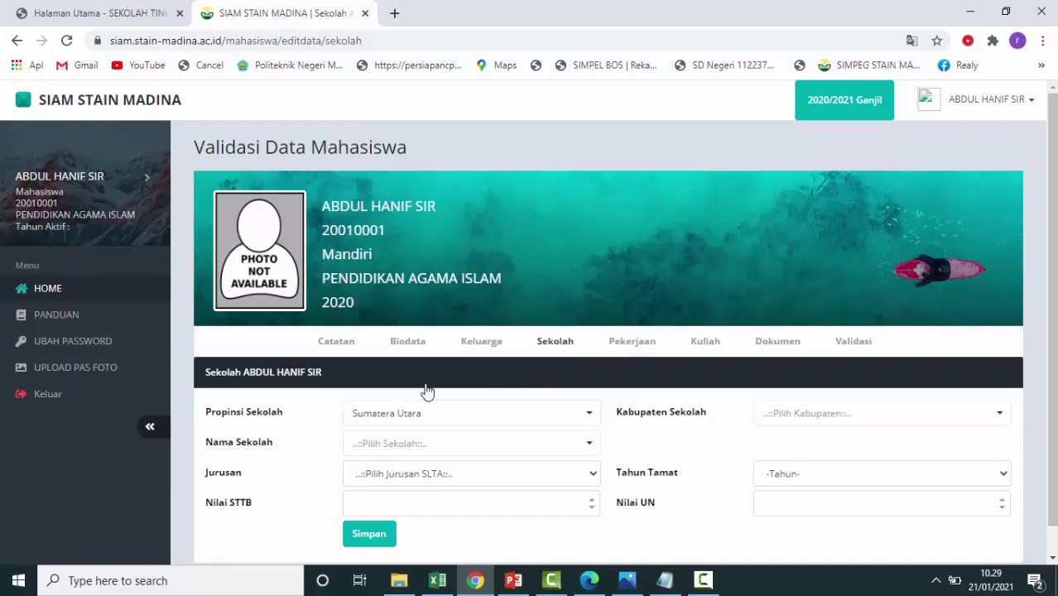
# Set the school regency to Mandailing Natal.
pyautogui.click(511, 448)
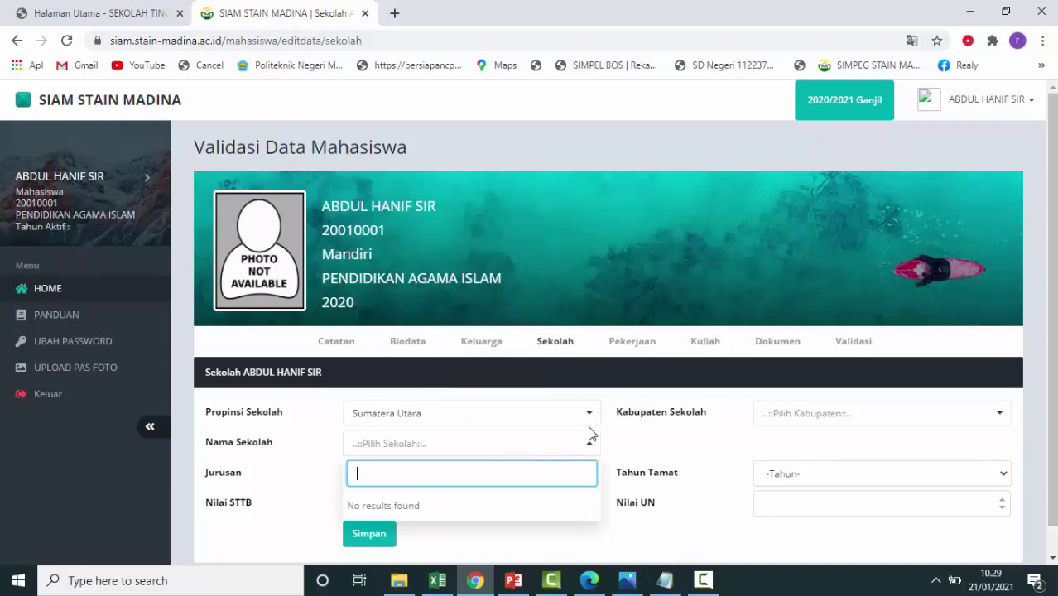
pyautogui.click(871, 422)
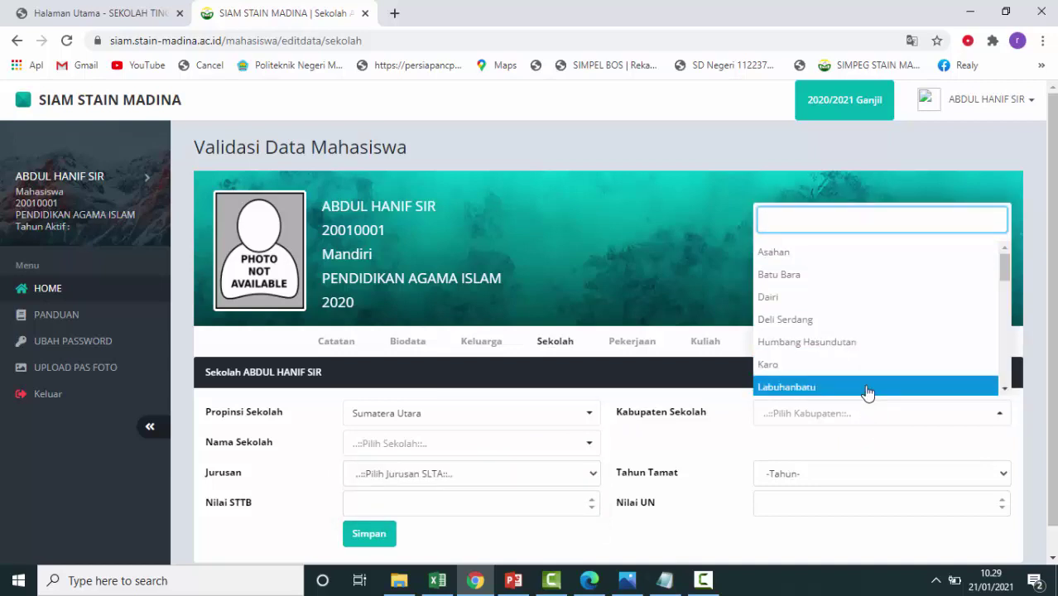
pyautogui.write('man')
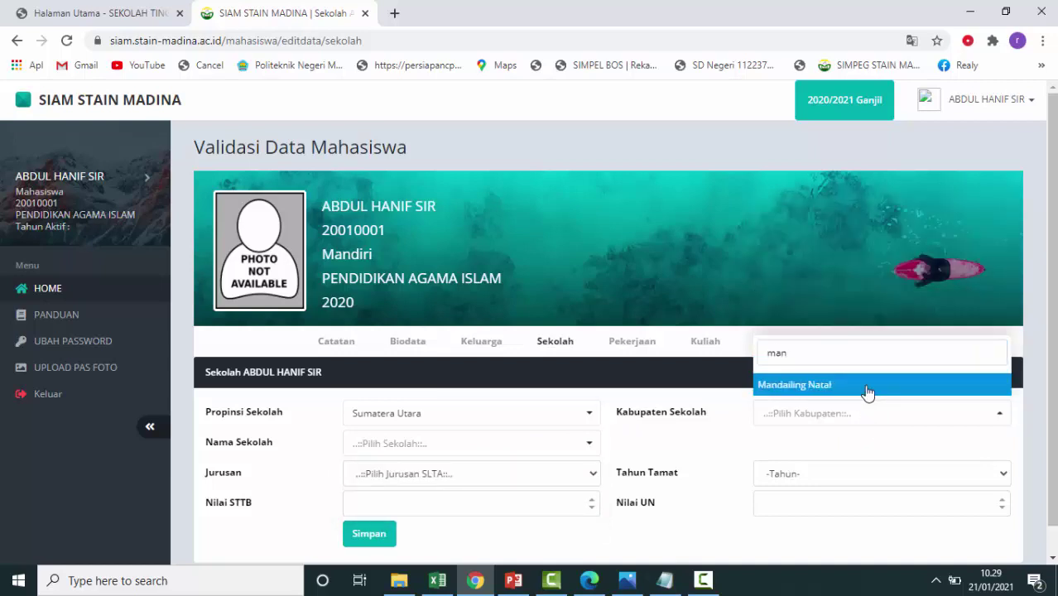
pyautogui.click(866, 387)
# Choose SMKN 1 BATANG NATAL as the Nama Sekolah.
pyautogui.click(525, 452)
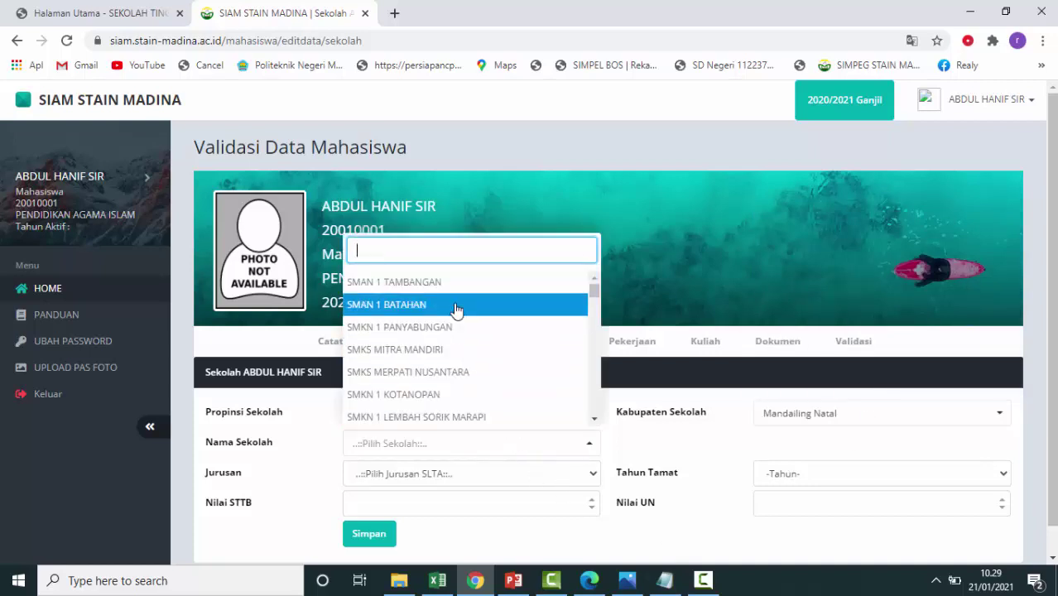
pyautogui.scroll(-3, 466, 366)
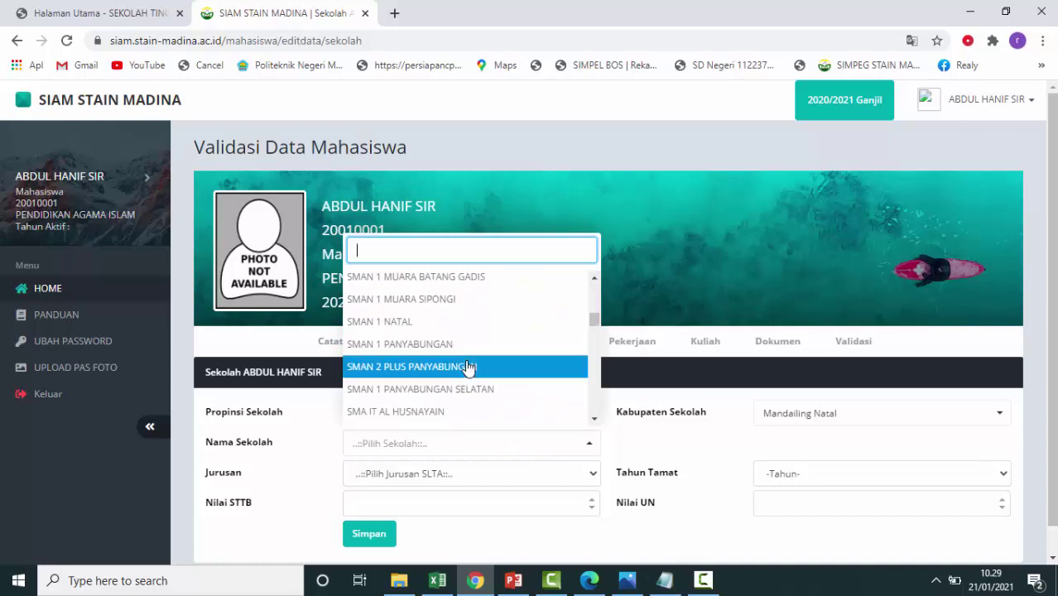
pyautogui.scroll(-5, 469, 368)
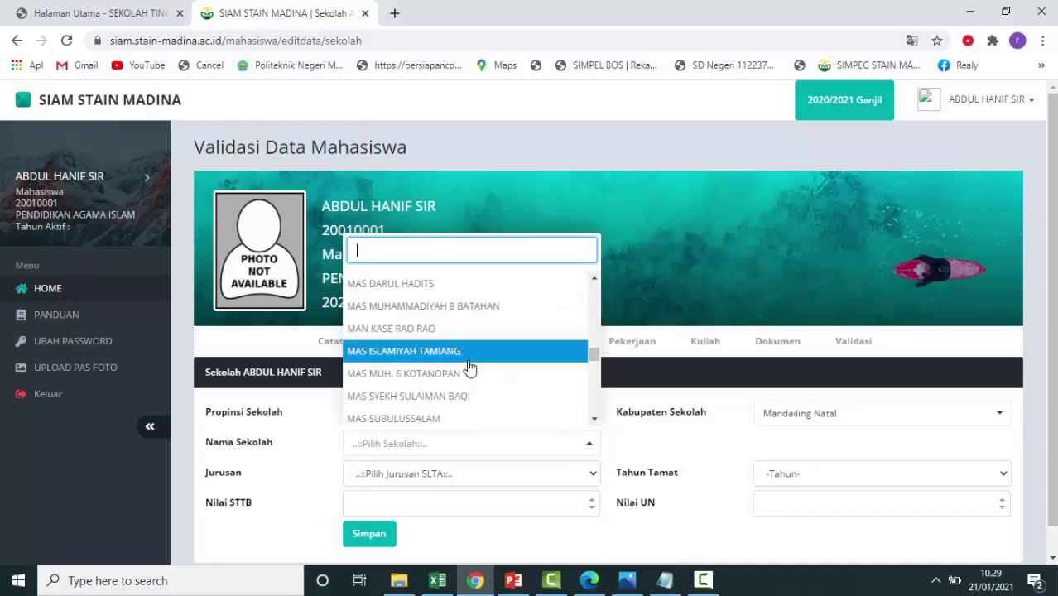
pyautogui.scroll(1, 469, 368)
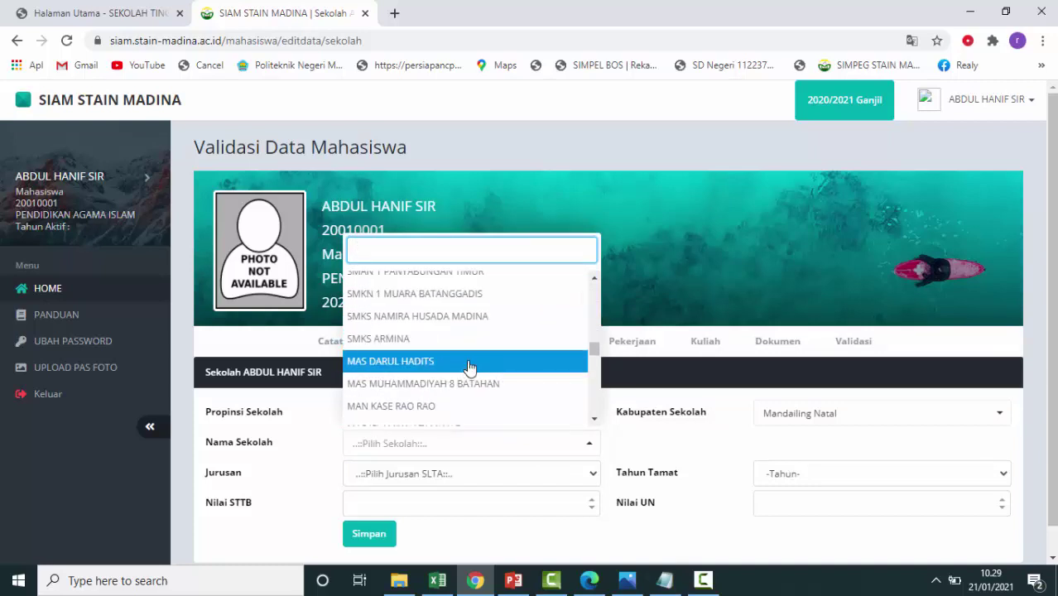
pyautogui.scroll(-2, 469, 367)
pyautogui.scroll(1, 469, 368)
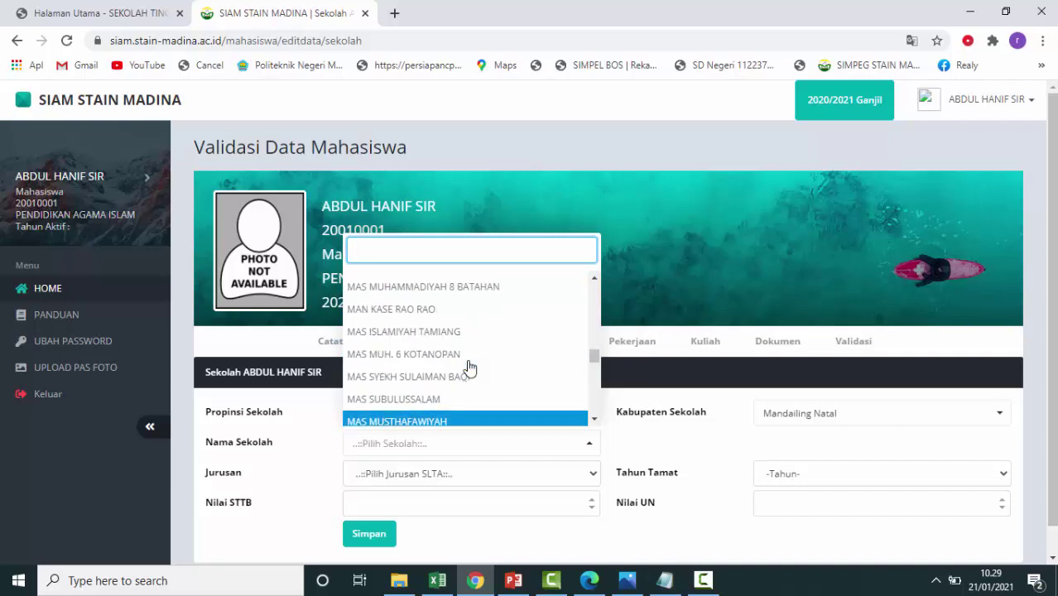
pyautogui.scroll(-1, 469, 368)
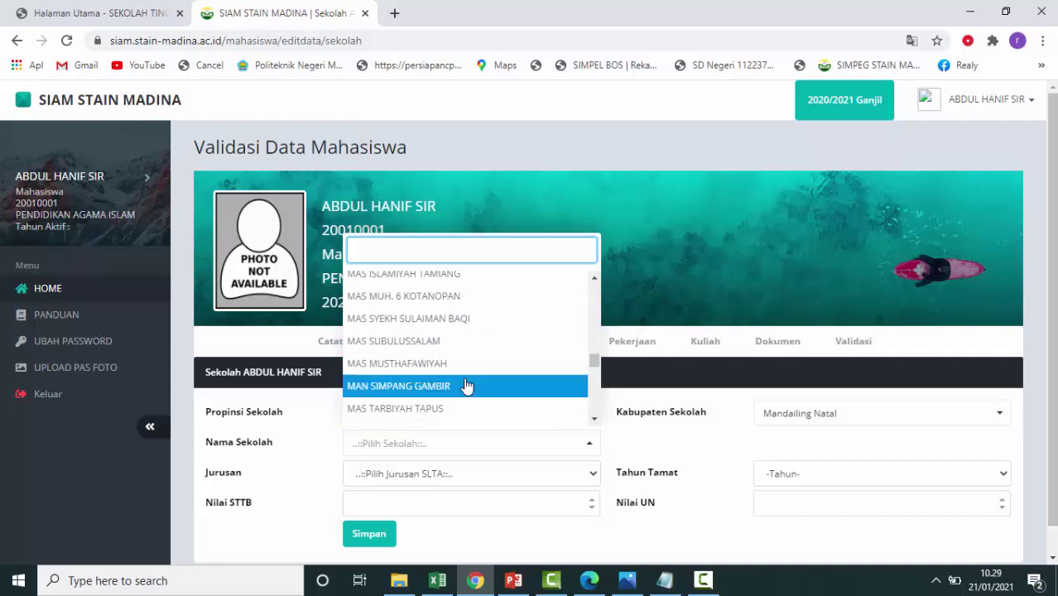
pyautogui.scroll(5, 468, 377)
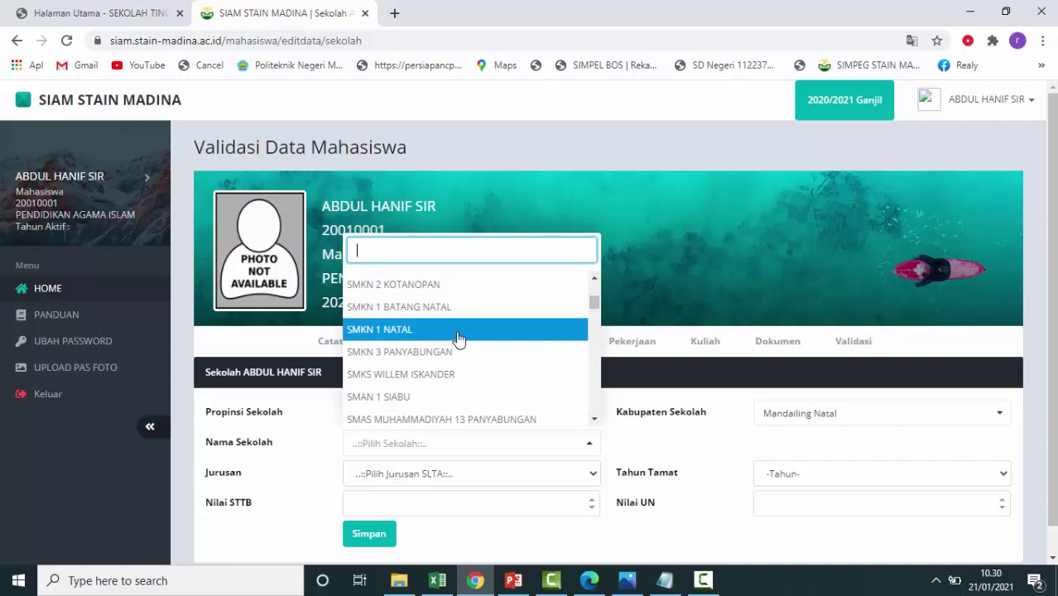
pyautogui.click(468, 308)
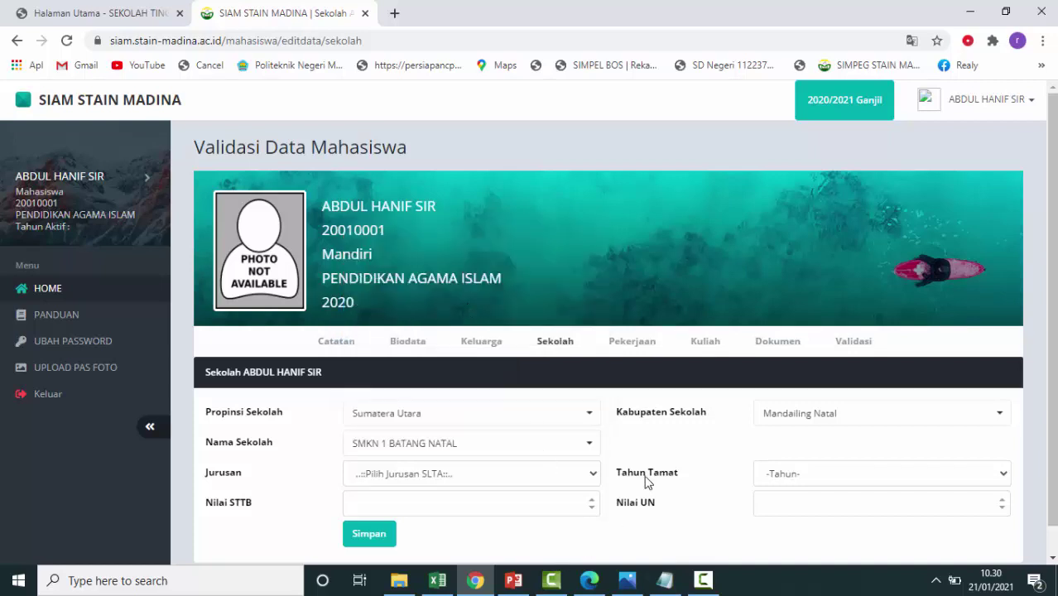
pyautogui.scroll(-1, 643, 480)
pyautogui.click(579, 447)
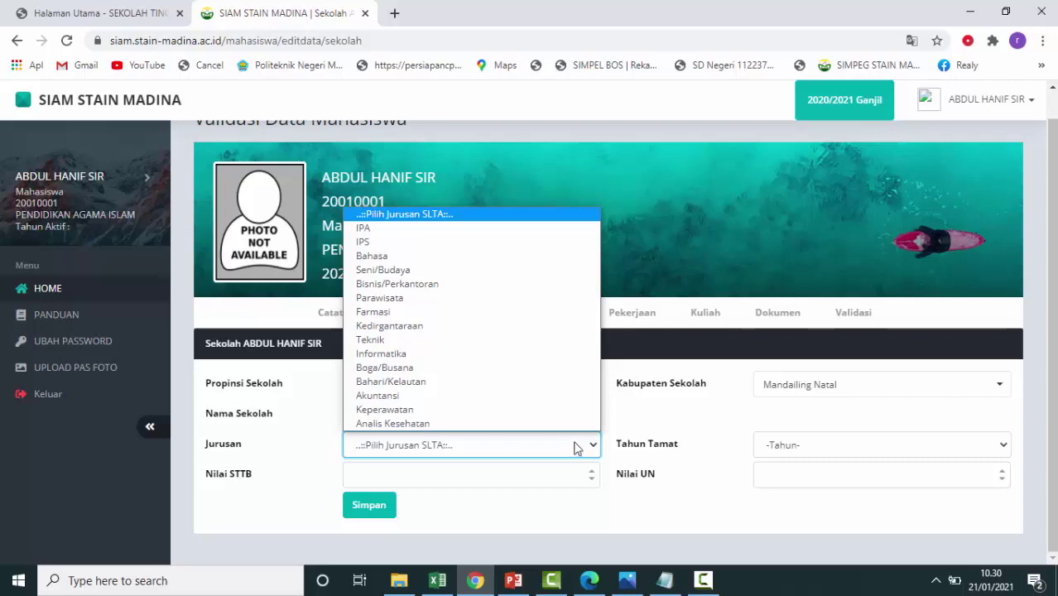
# Set Jurusan to Bisnis/Perkantoran and Tahun Tamat to 2019.
pyautogui.click(519, 284)
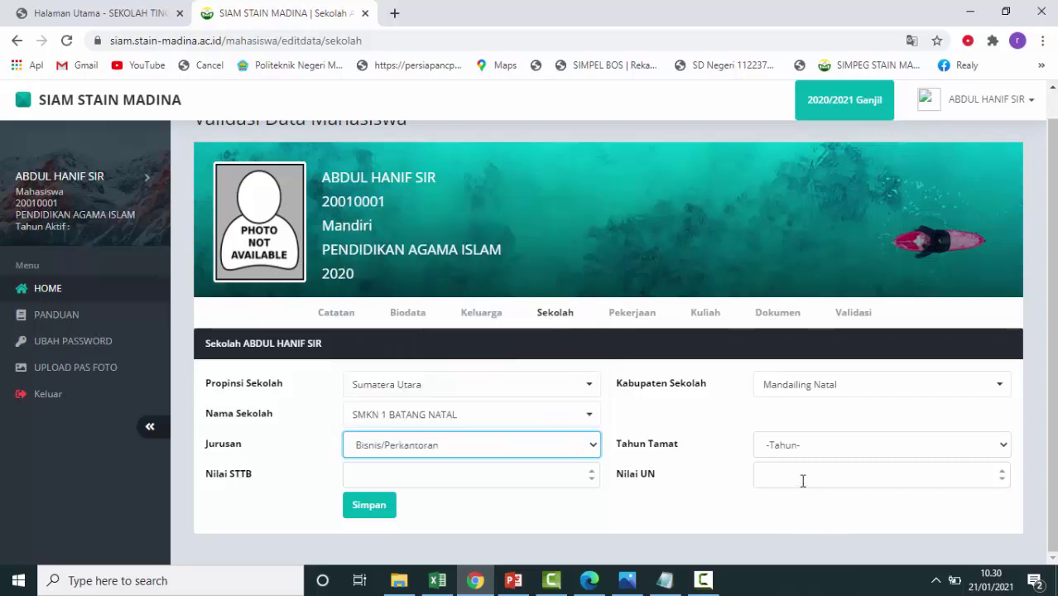
pyautogui.click(830, 448)
pyautogui.scroll(-3, 812, 423)
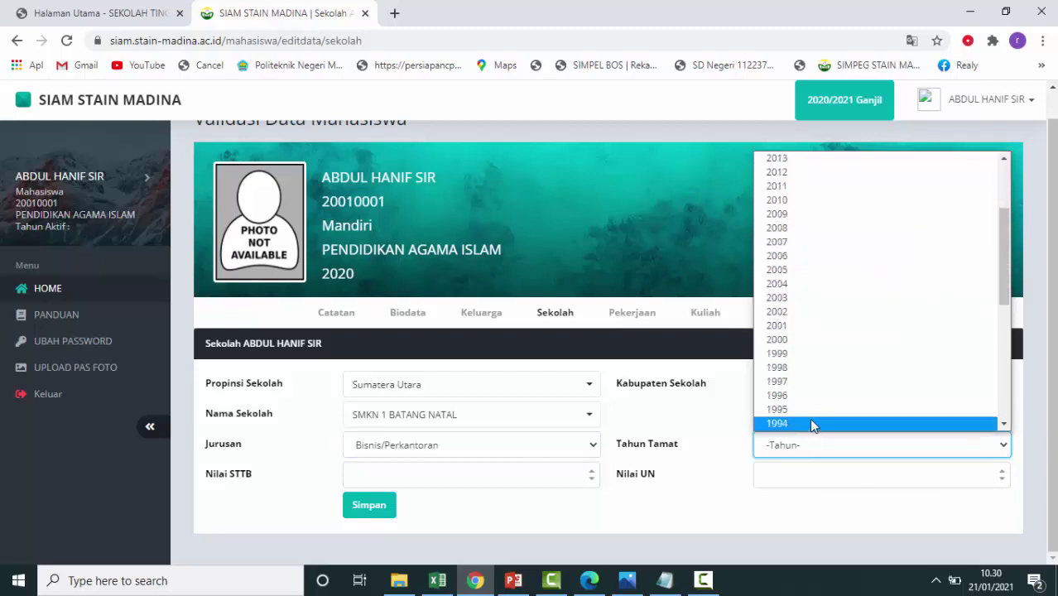
pyautogui.scroll(3, 824, 368)
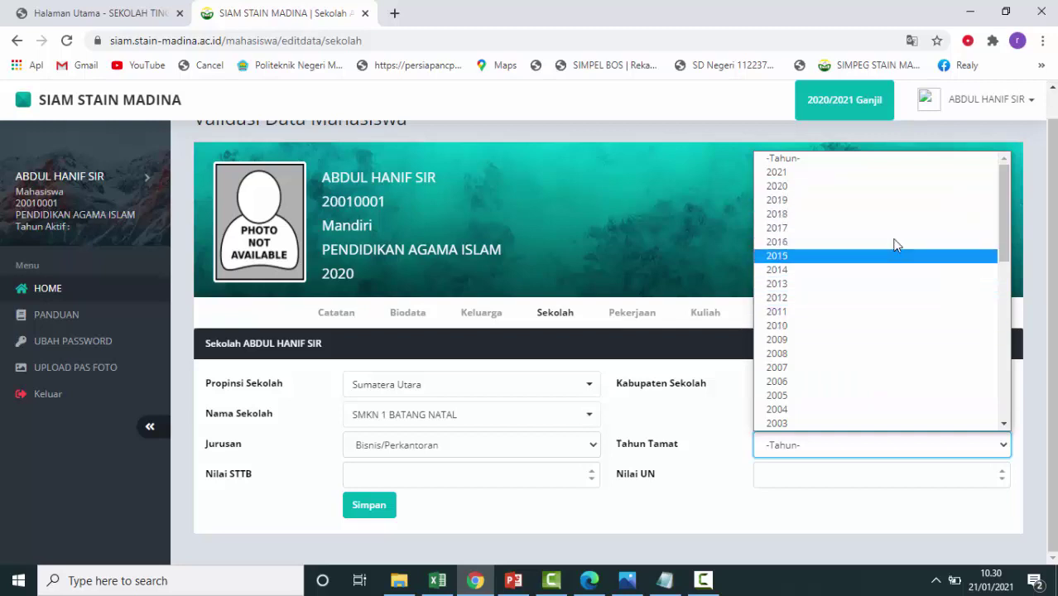
pyautogui.click(885, 200)
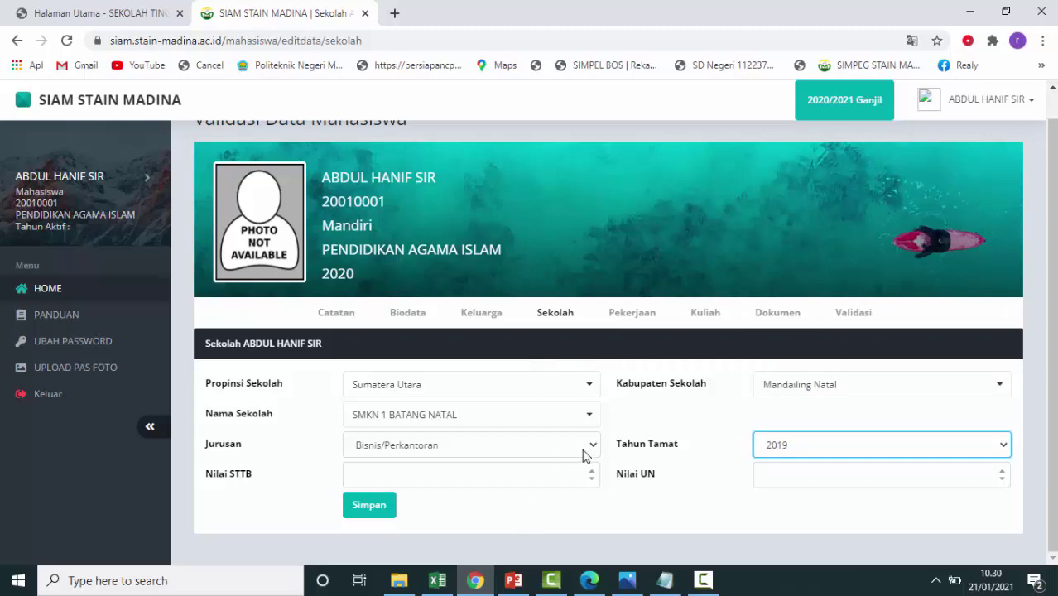
# Change the Nama Sekolah to SMAN 1 TAMBANGAN.
pyautogui.click(589, 416)
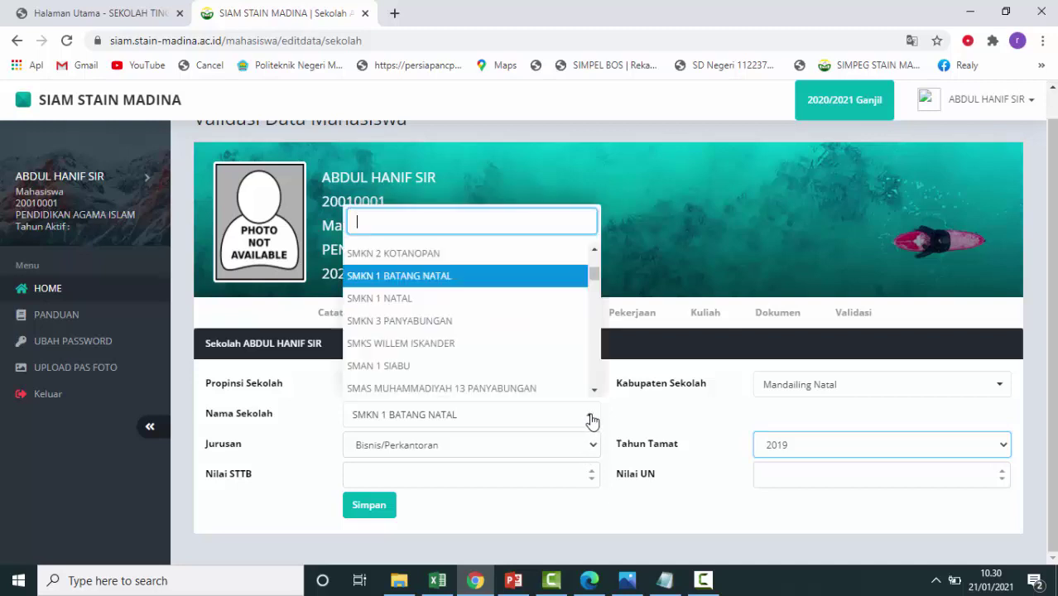
pyautogui.scroll(-3, 423, 310)
pyautogui.scroll(-5, 423, 310)
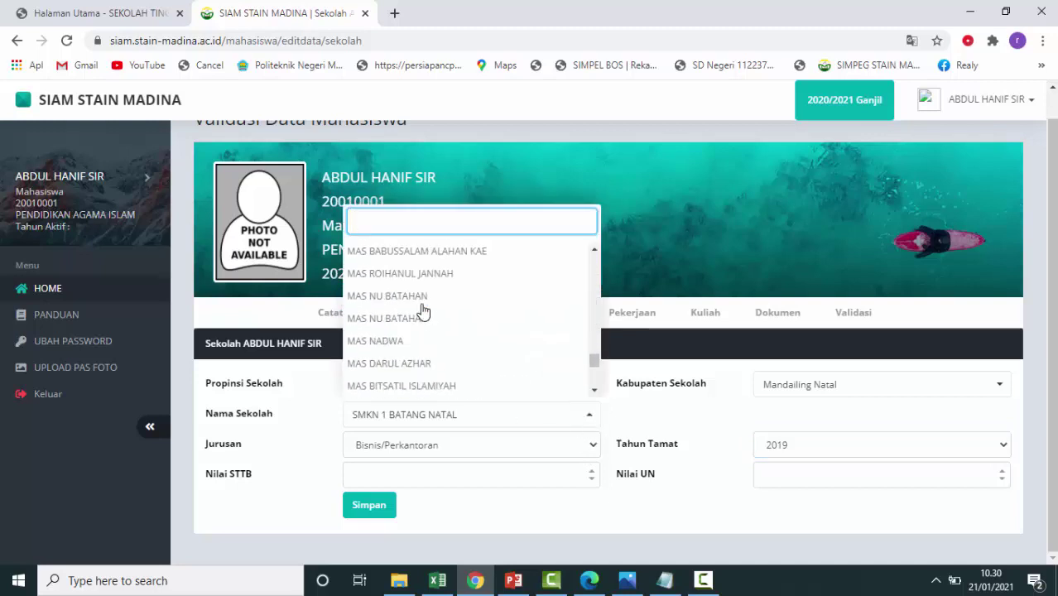
pyautogui.scroll(7, 426, 308)
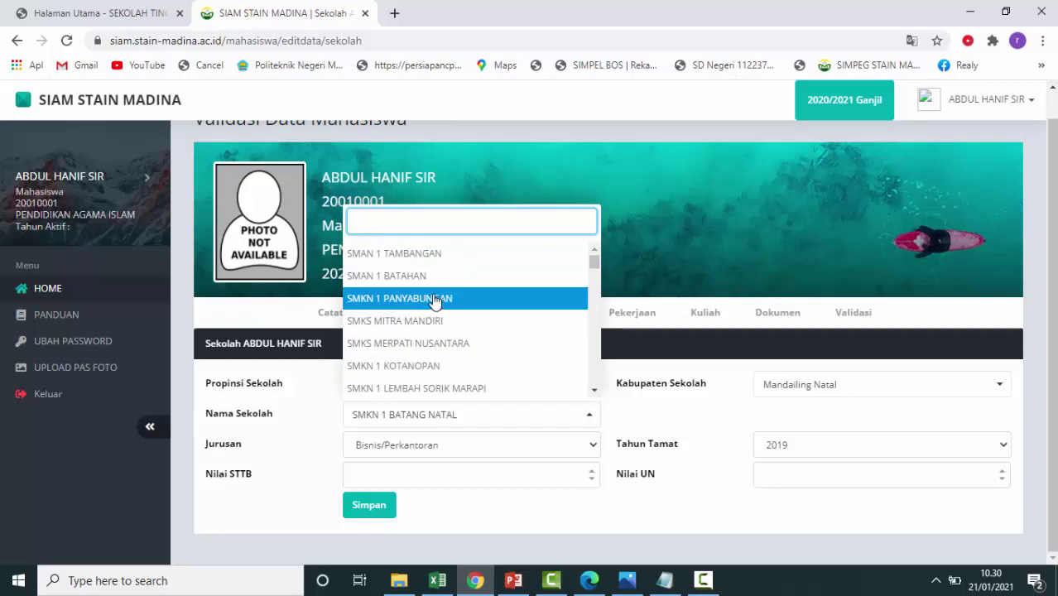
pyautogui.click(568, 253)
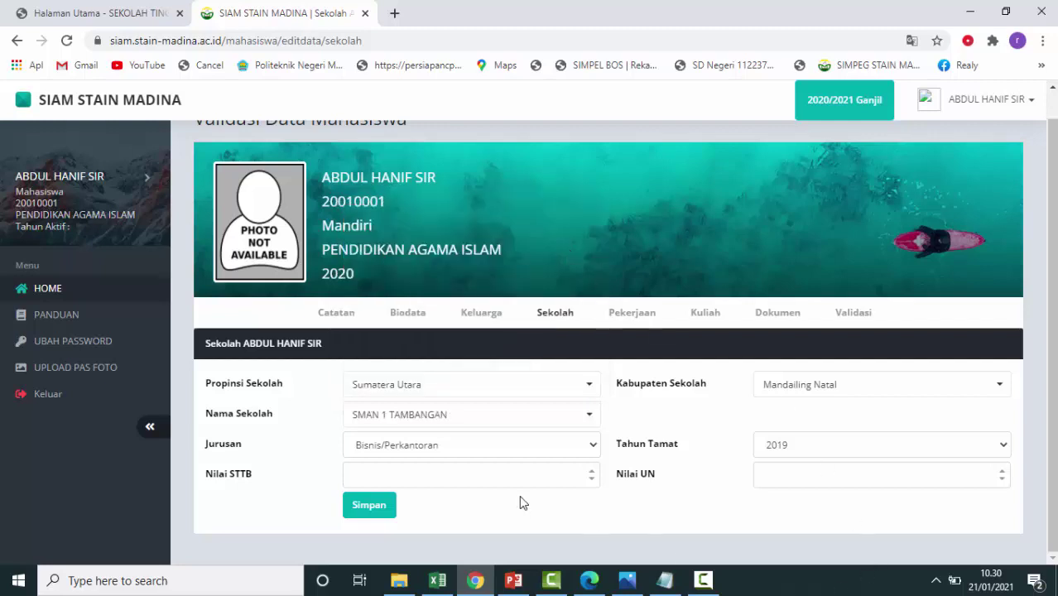
# Enter Nilai STTB 76 and Nilai UN 80, then save the Sekolah data.
pyautogui.click(512, 466)
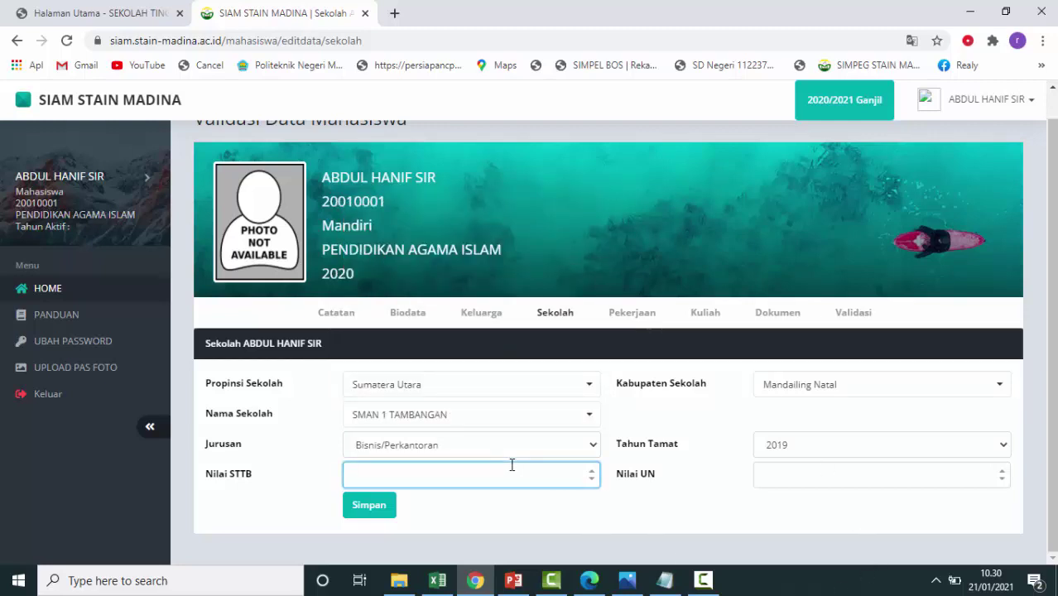
pyautogui.write('76')
pyautogui.click(818, 474)
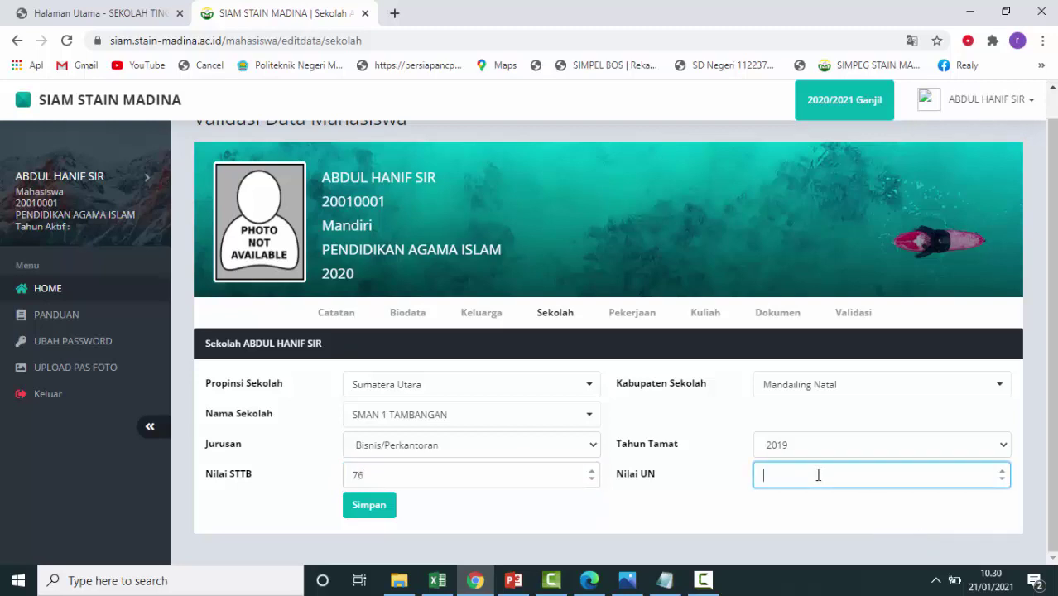
pyautogui.write('80')
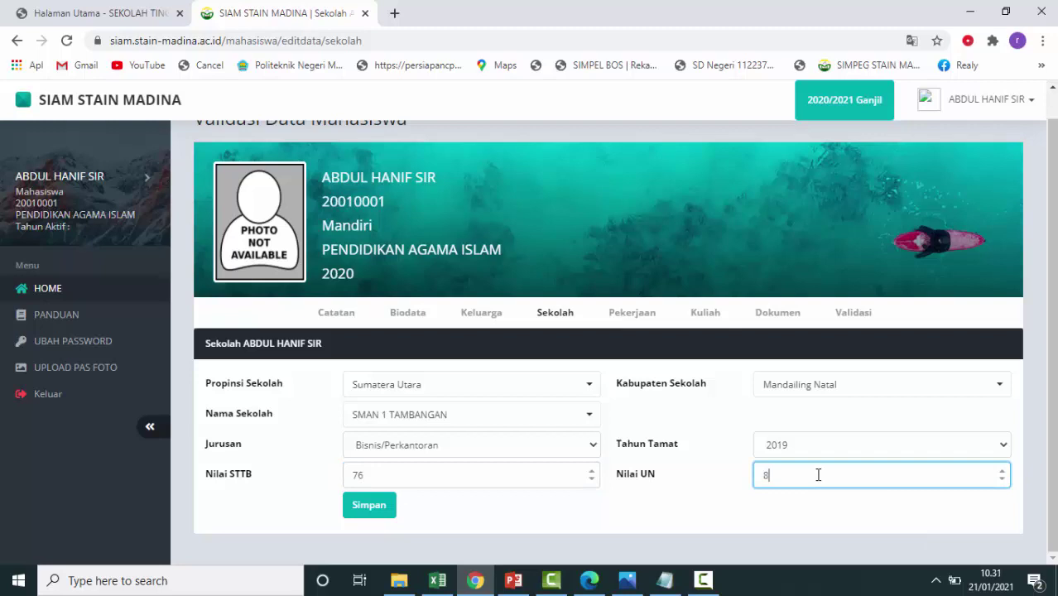
pyautogui.click(388, 517)
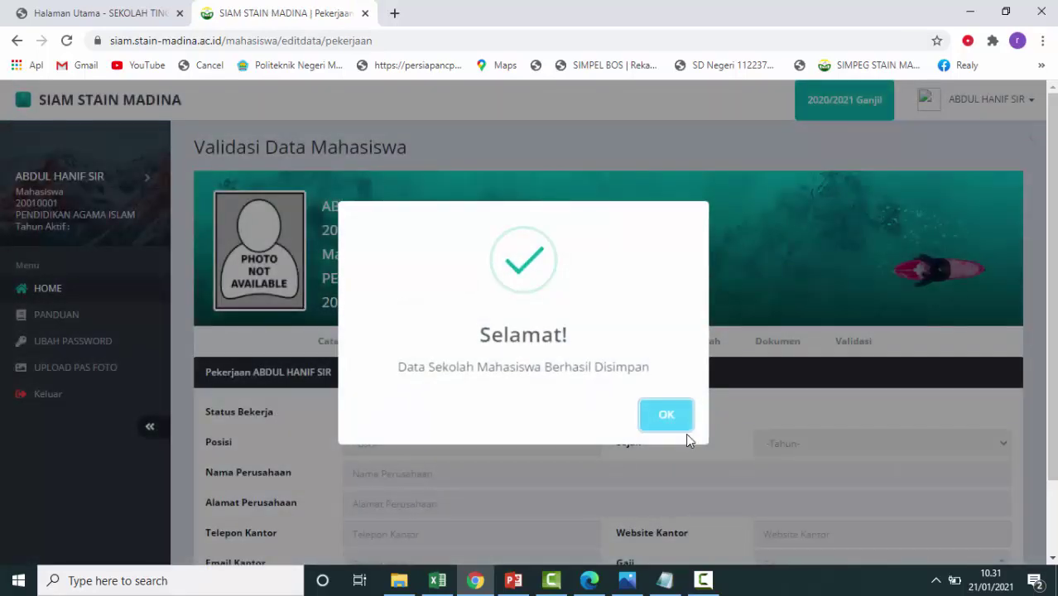
# Set Status Bekerja to Belum on the Pekerjaan form and save it.
pyautogui.click(681, 424)
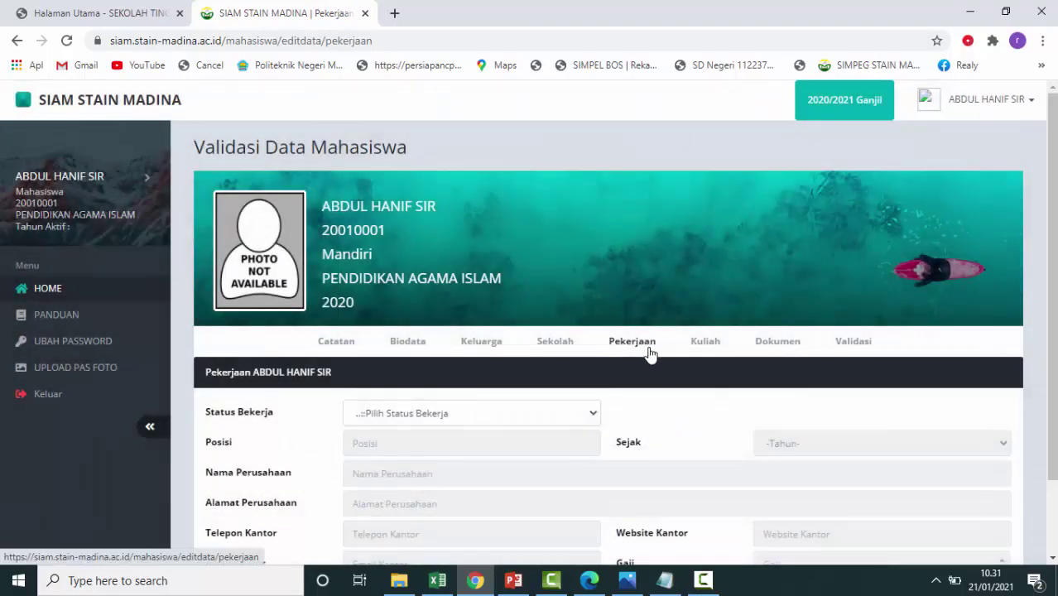
pyautogui.scroll(-2, 651, 354)
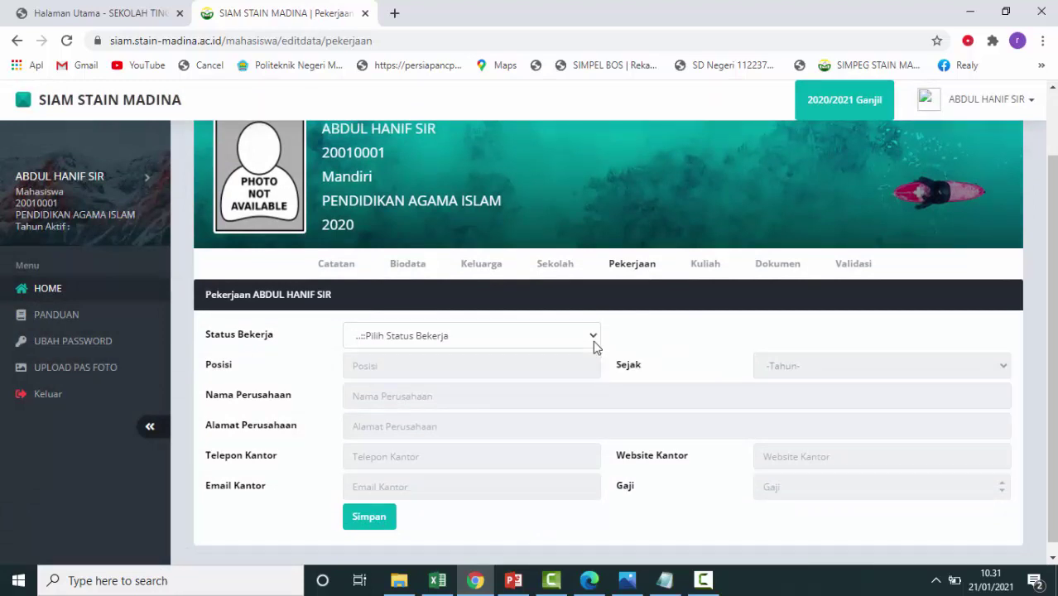
pyautogui.click(594, 342)
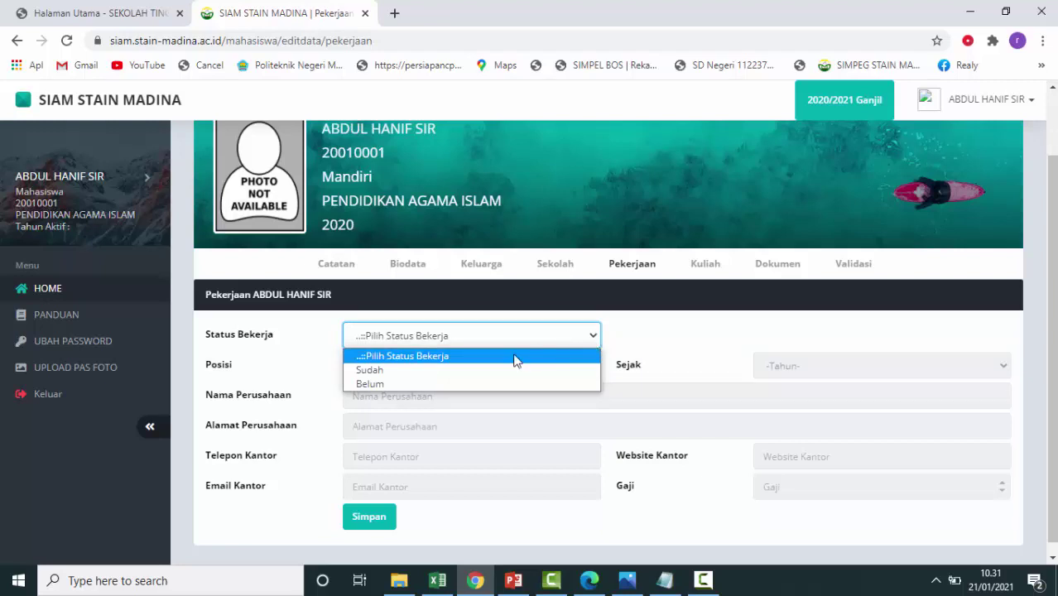
pyautogui.click(460, 384)
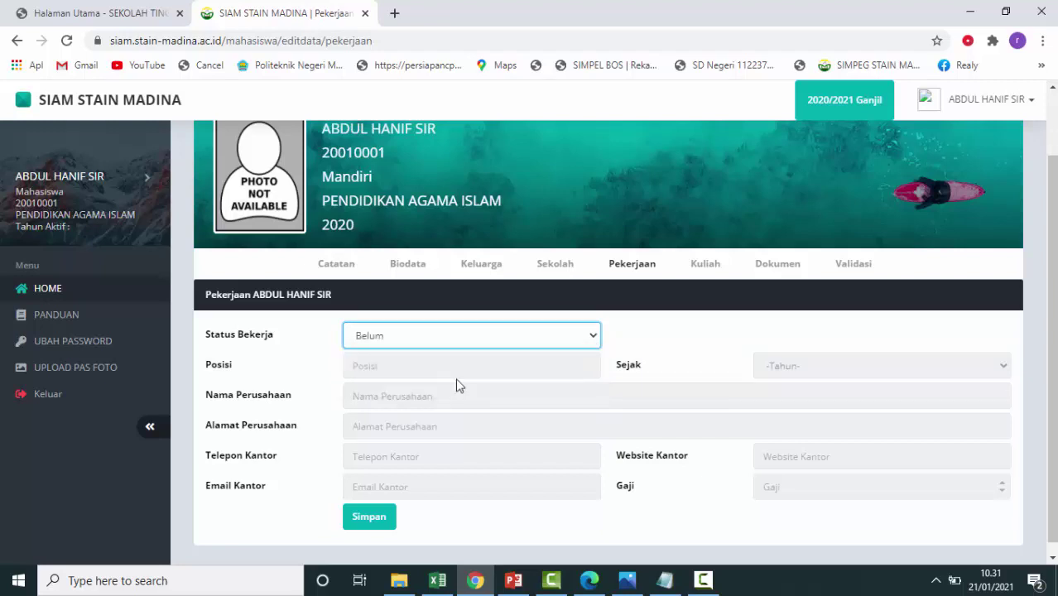
pyautogui.click(371, 522)
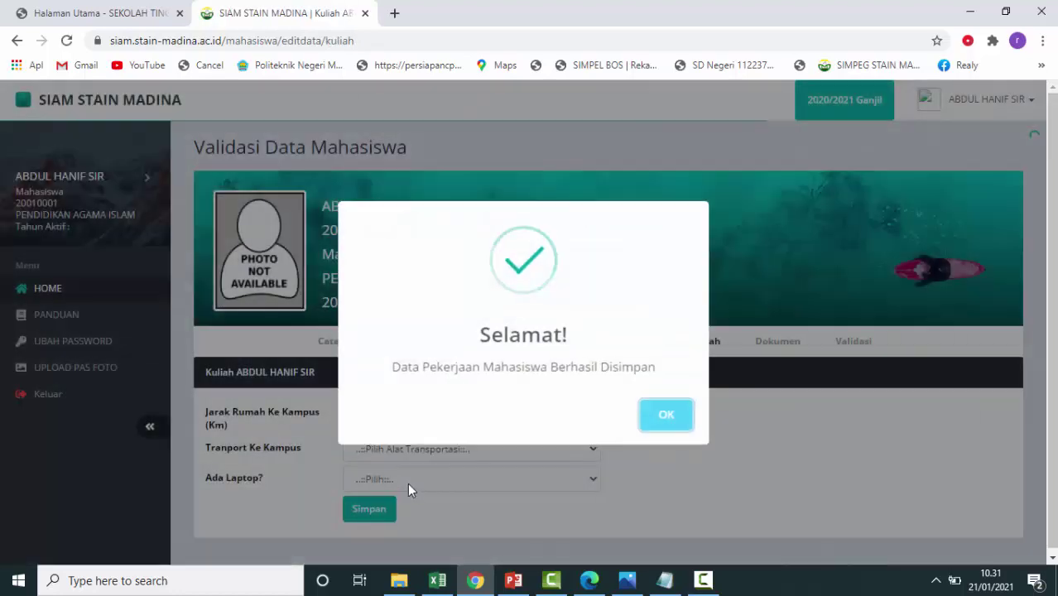
# Enter 5 as the Jarak Rumah Ke Kampus distance.
pyautogui.click(664, 417)
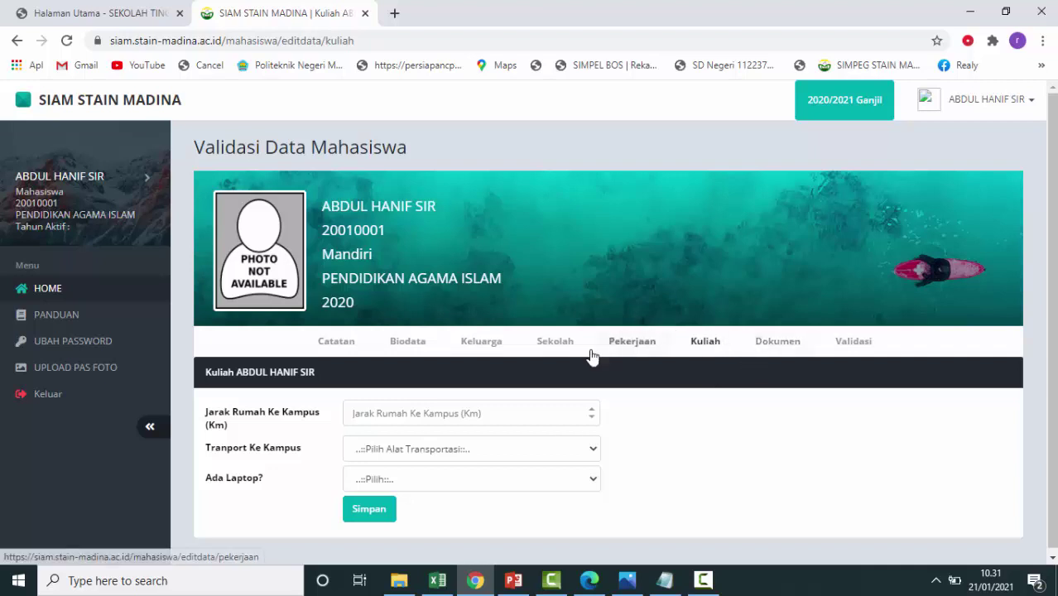
pyautogui.click(590, 417)
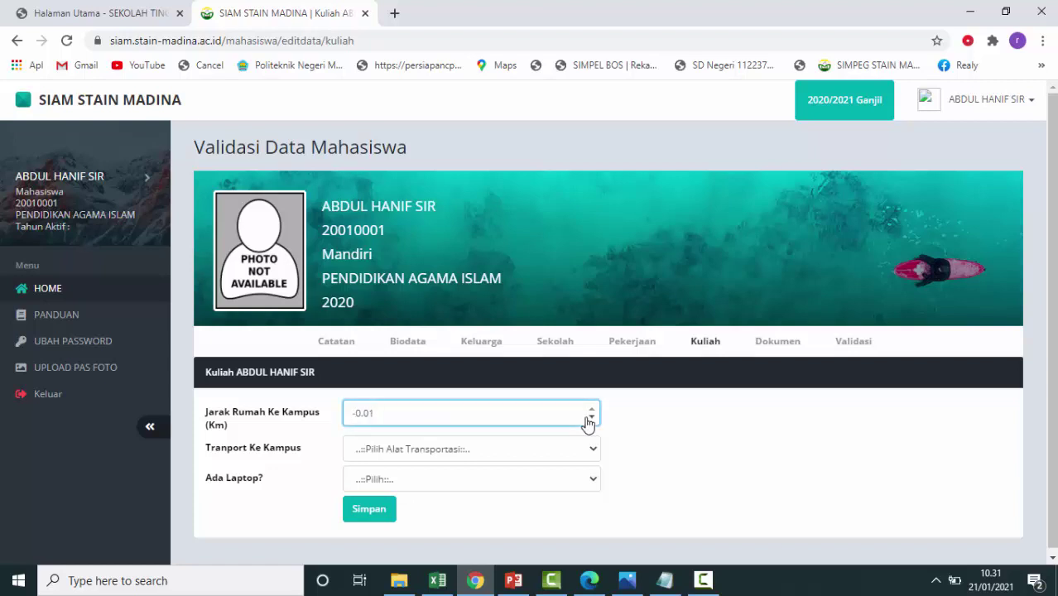
pyautogui.press('BackSpace')
pyautogui.press('BackSpace')
pyautogui.press('BackSpace')
pyautogui.press('BackSpace')
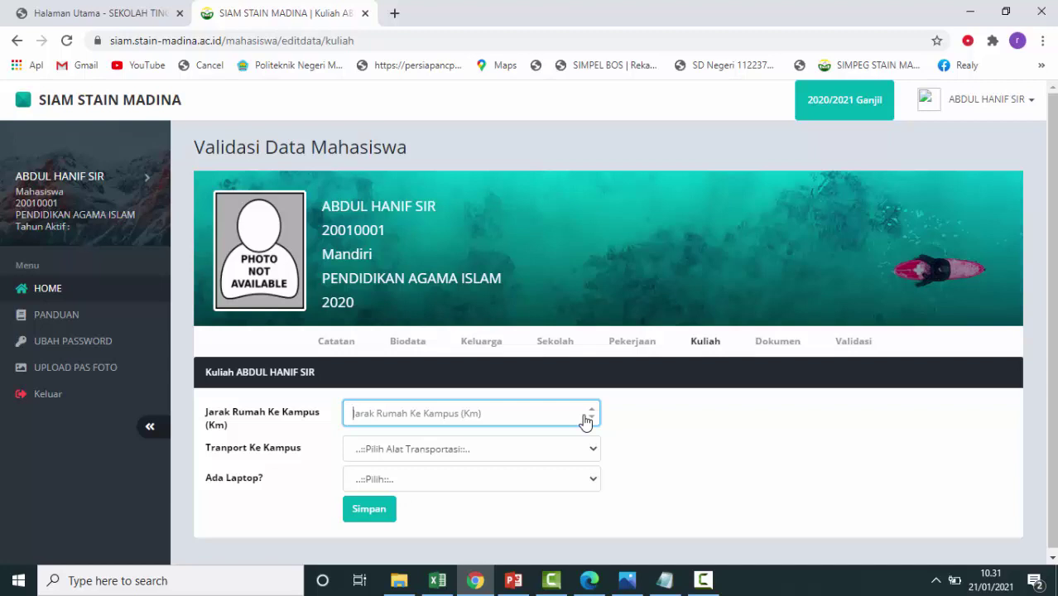
pyautogui.write('5')
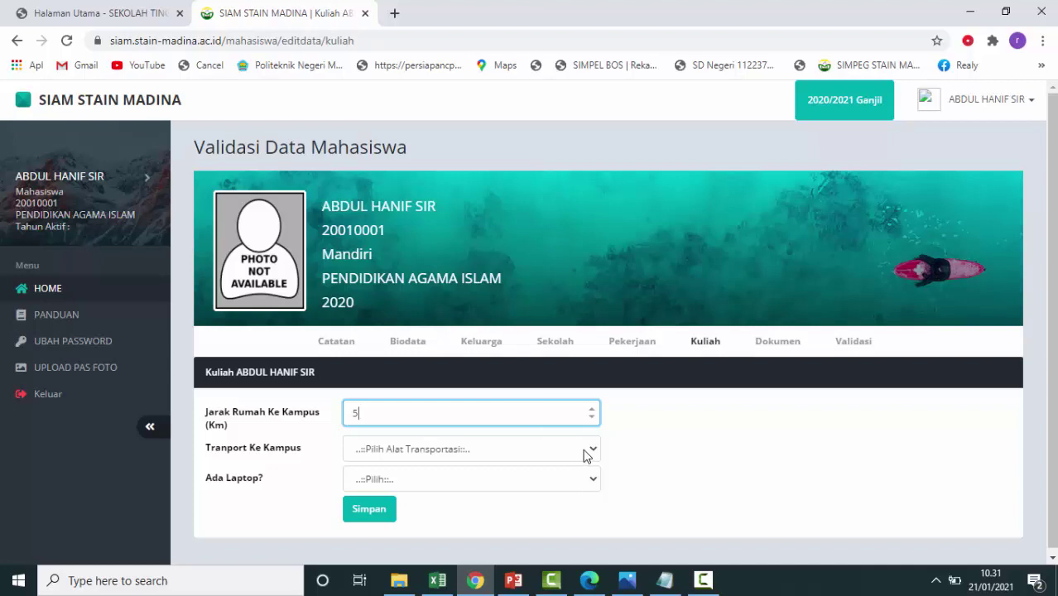
# Choose Sepeda Motor transport and Tidak for laptop, then save the Kuliah data.
pyautogui.click(587, 453)
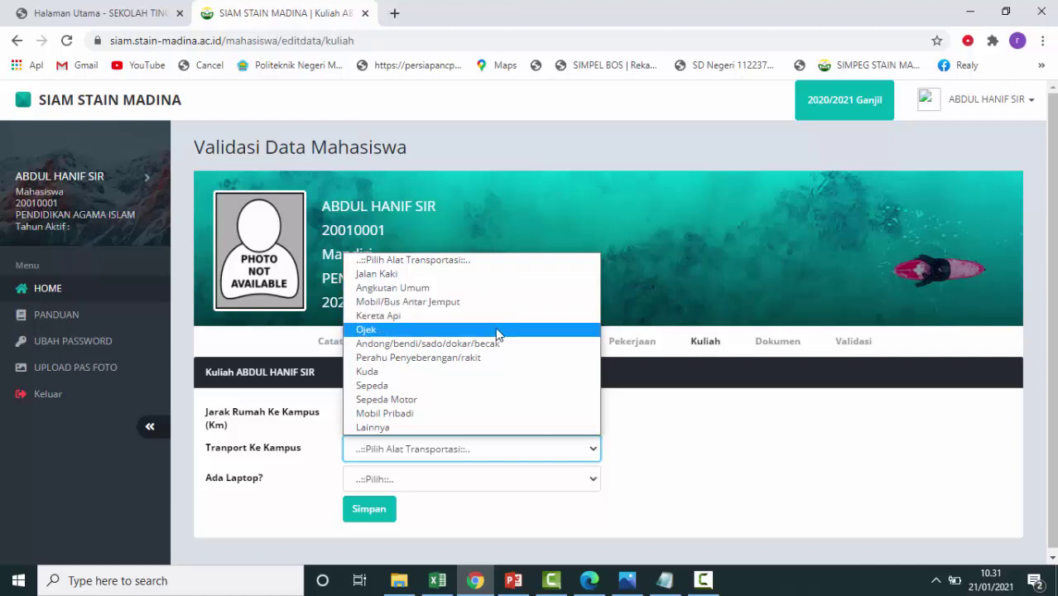
pyautogui.click(469, 401)
pyautogui.click(460, 480)
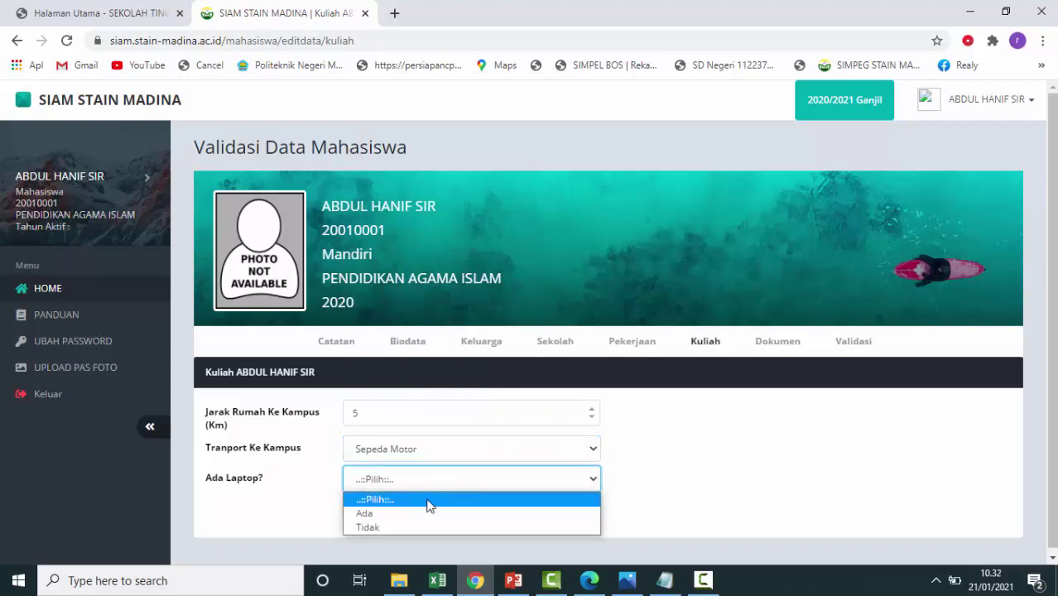
pyautogui.click(386, 525)
pyautogui.click(371, 511)
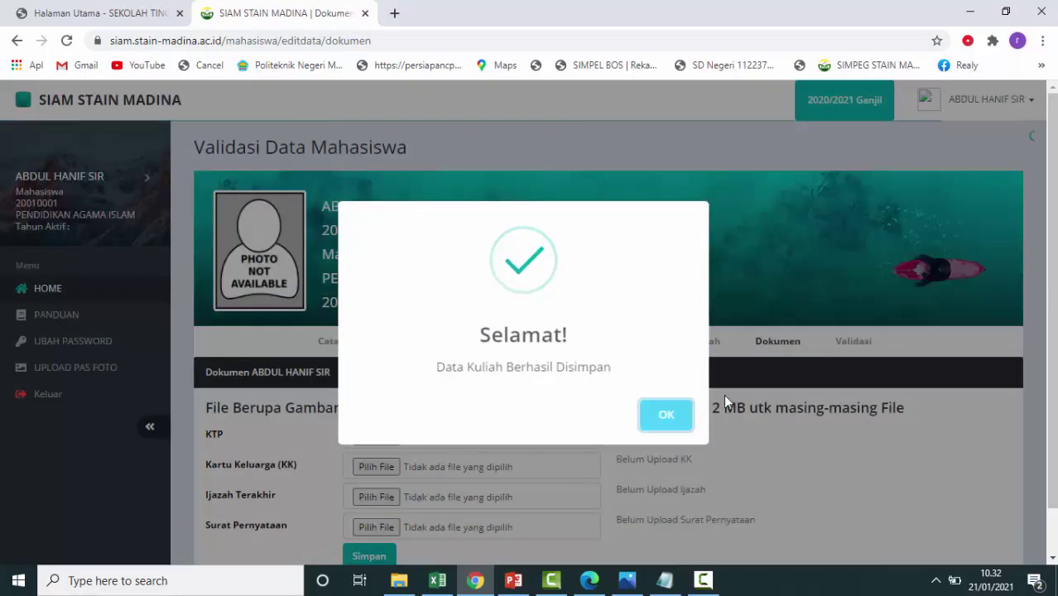
pyautogui.click(687, 421)
pyautogui.scroll(-1, 689, 427)
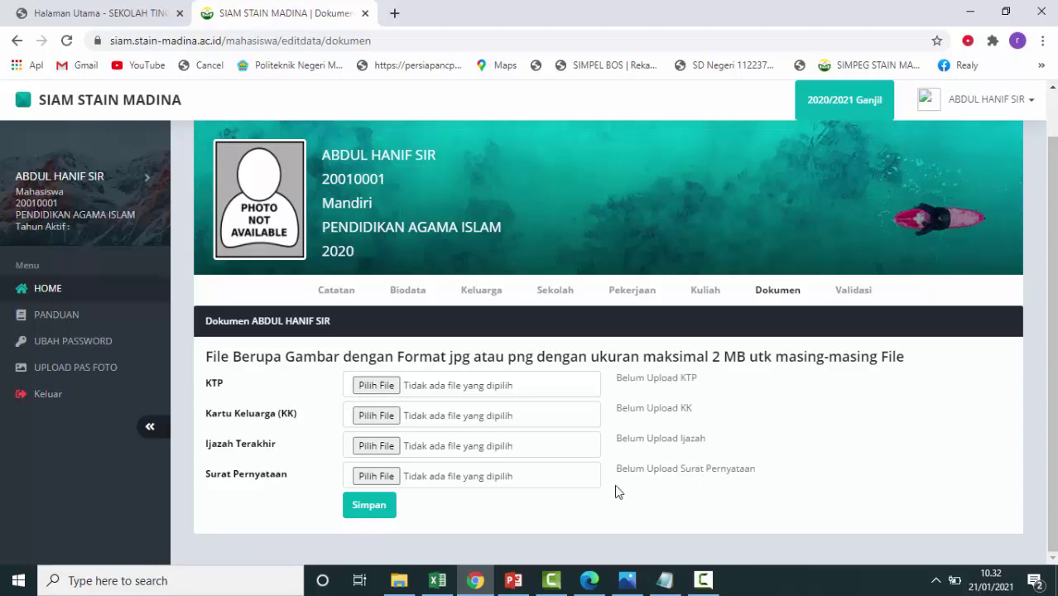
# Attach Panduan Foto.jpg from Downloads as the KTP document.
pyautogui.click(377, 387)
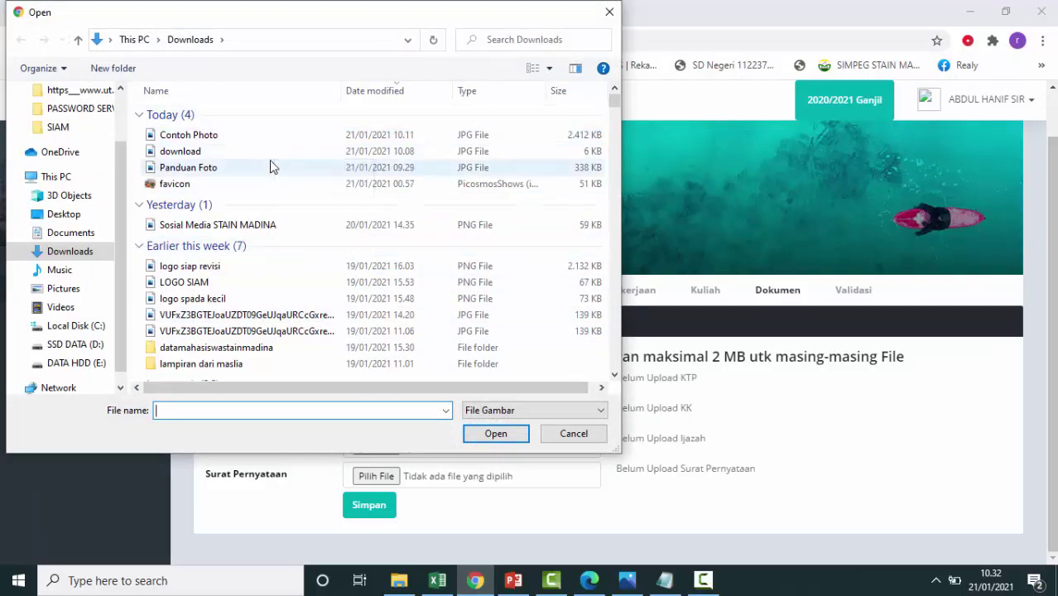
pyautogui.scroll(-1, 269, 165)
pyautogui.scroll(1, 269, 165)
pyautogui.click(270, 168)
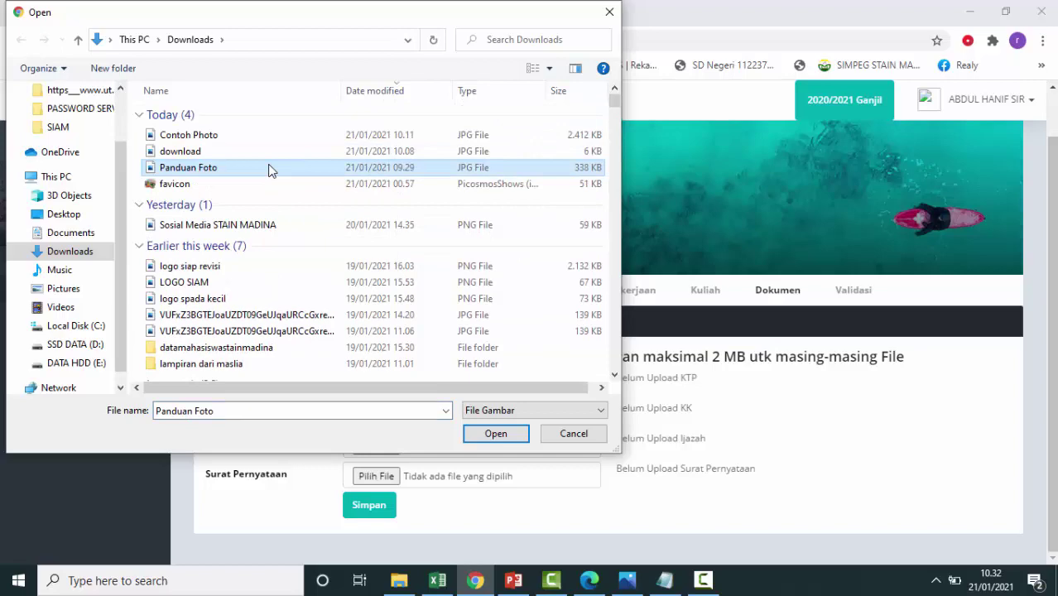
pyautogui.click(501, 438)
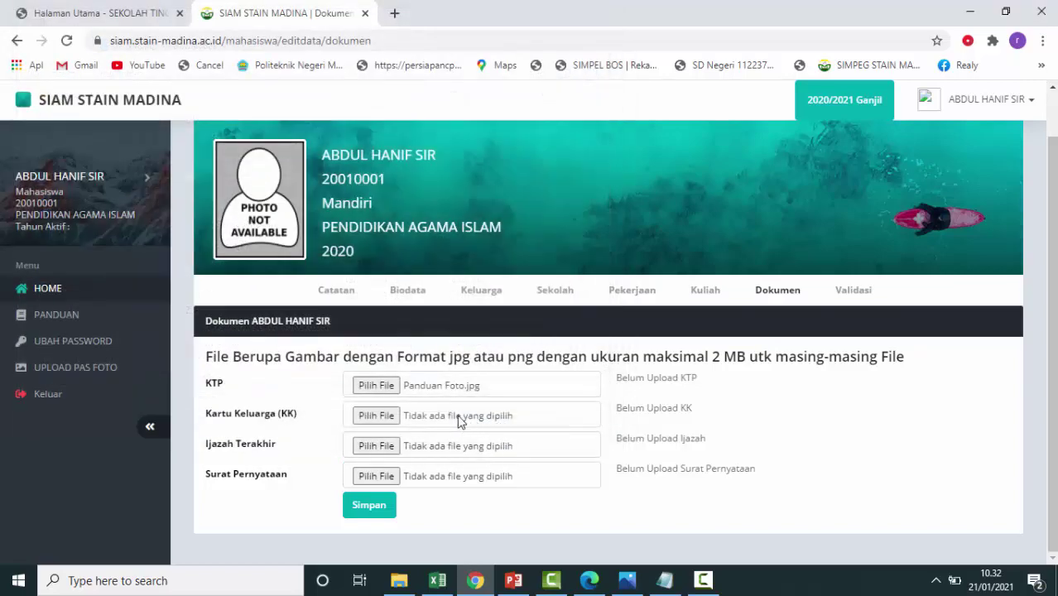
# Attach LOGO SIAM.png to Kartu Keluarga and logo spada kecil.png to Ijazah Terakhir.
pyautogui.click(377, 415)
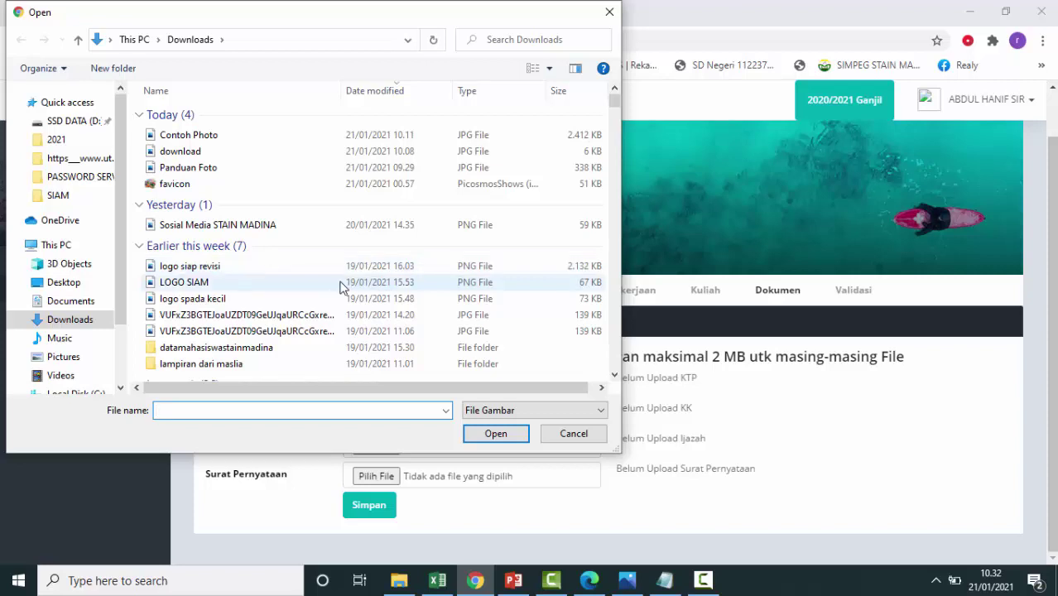
pyautogui.click(341, 283)
pyautogui.click(494, 434)
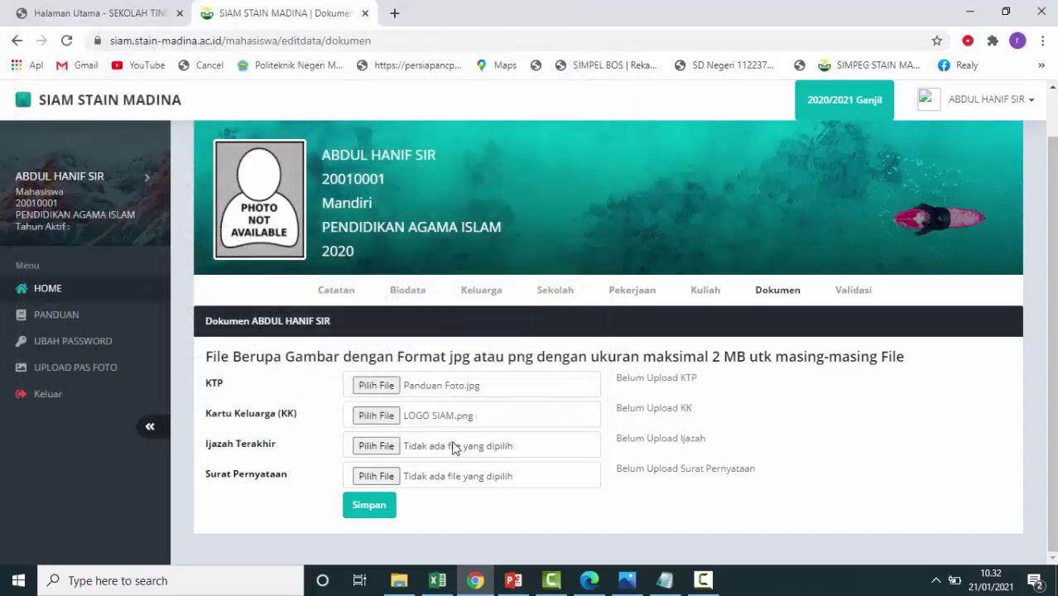
pyautogui.click(375, 446)
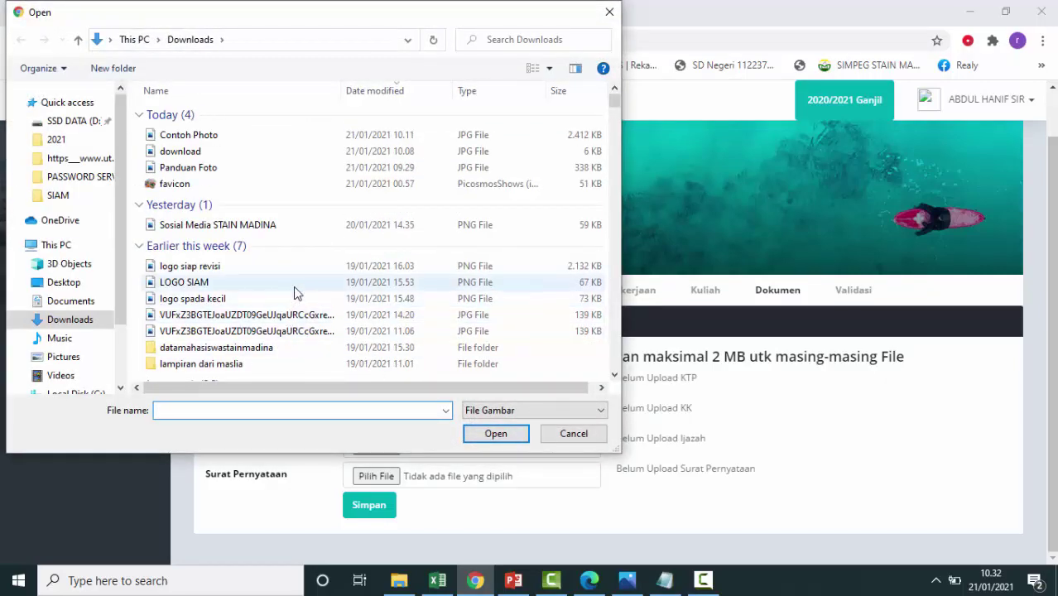
pyautogui.click(284, 316)
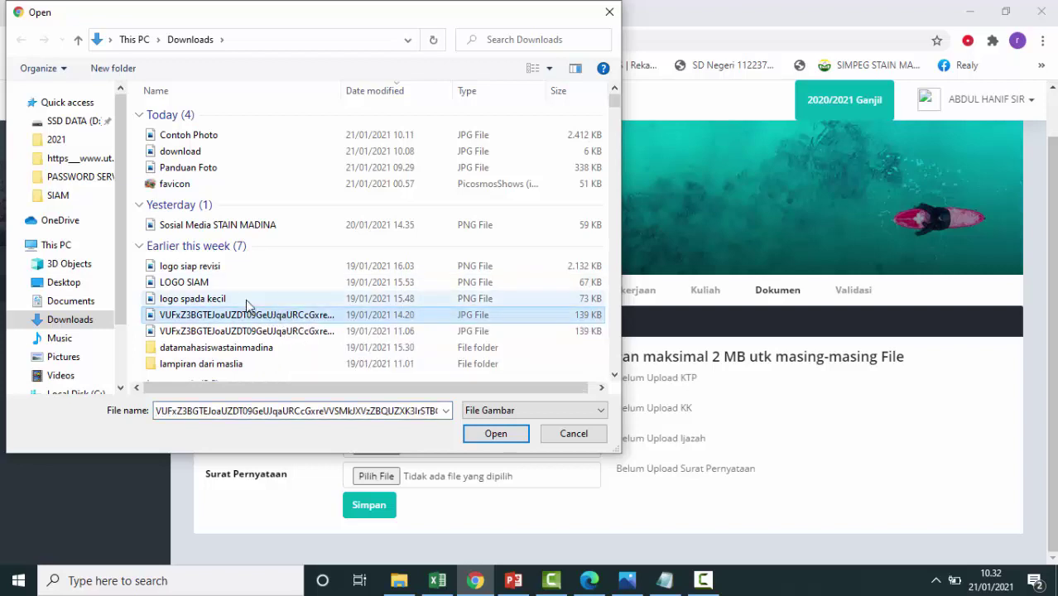
pyautogui.click(217, 299)
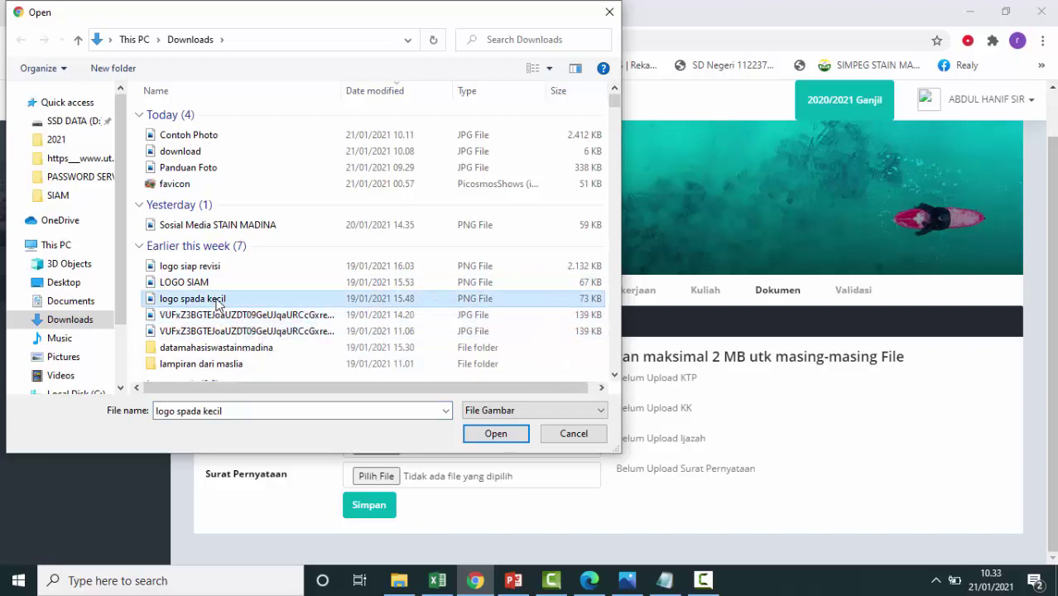
pyautogui.click(495, 434)
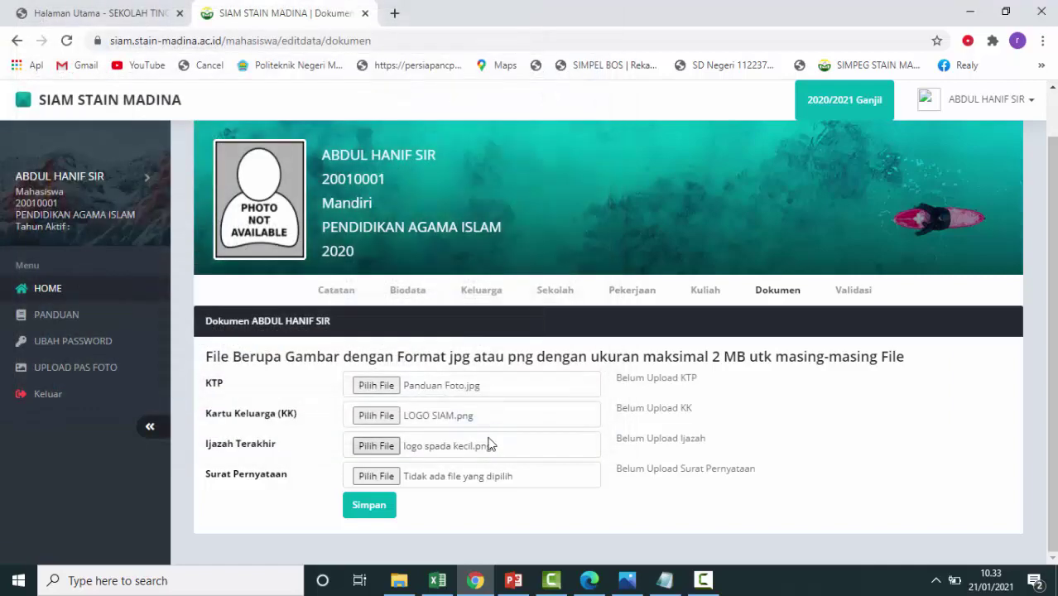
# Attach the SIAM student guide PDF from the SIAM folder as Surat Pernyataan, showing all file types.
pyautogui.click(377, 481)
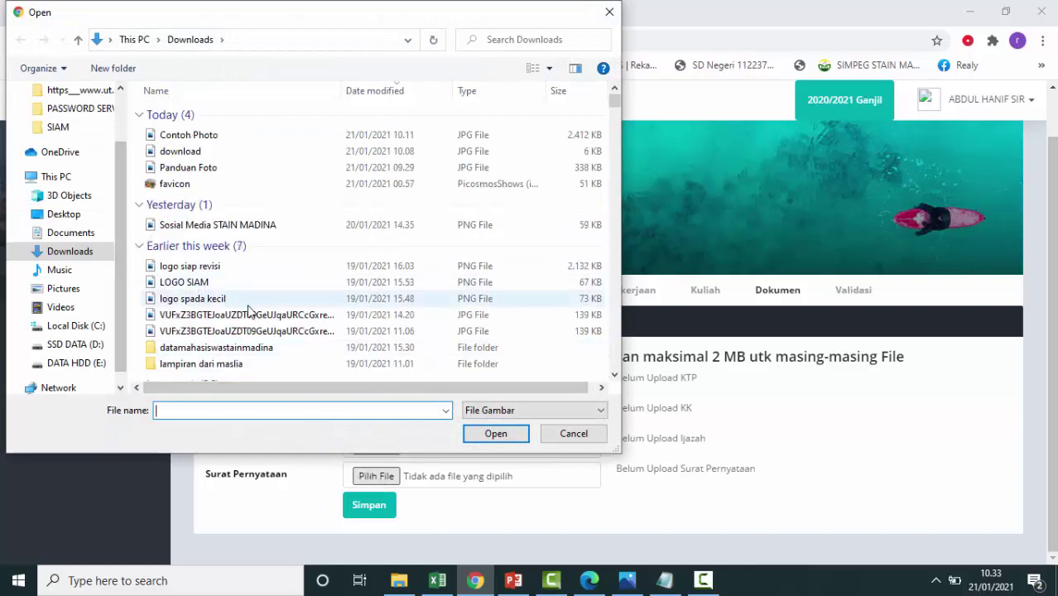
pyautogui.scroll(-3, 248, 305)
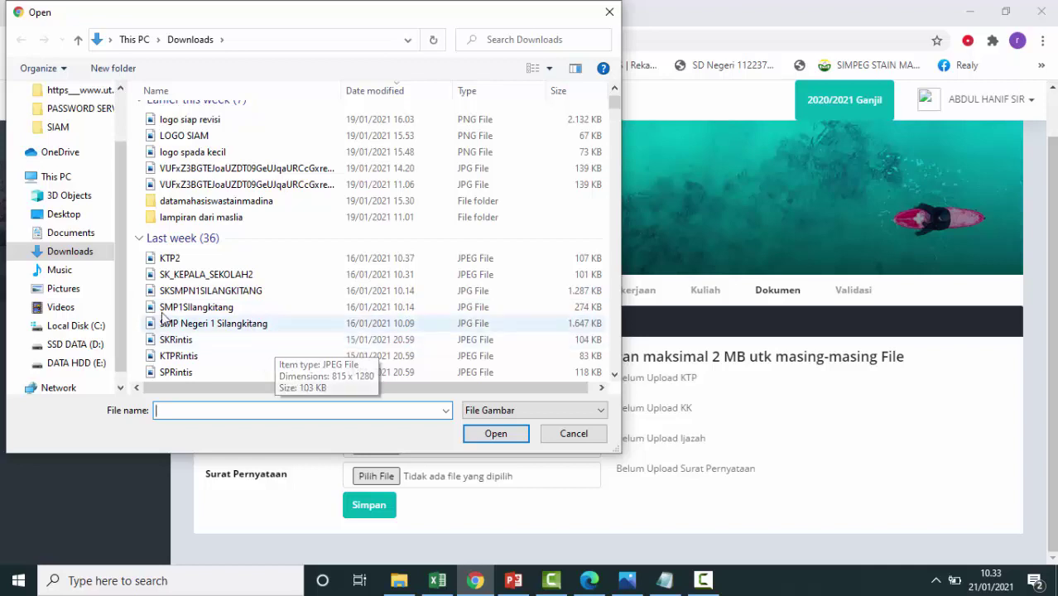
pyautogui.scroll(-2, 206, 358)
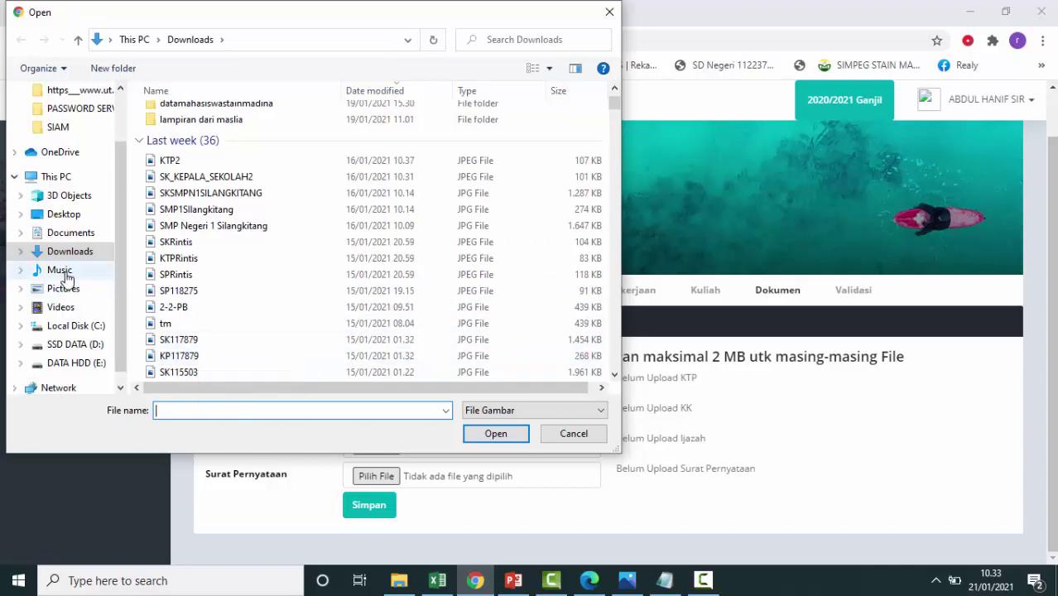
pyautogui.scroll(-9, 253, 249)
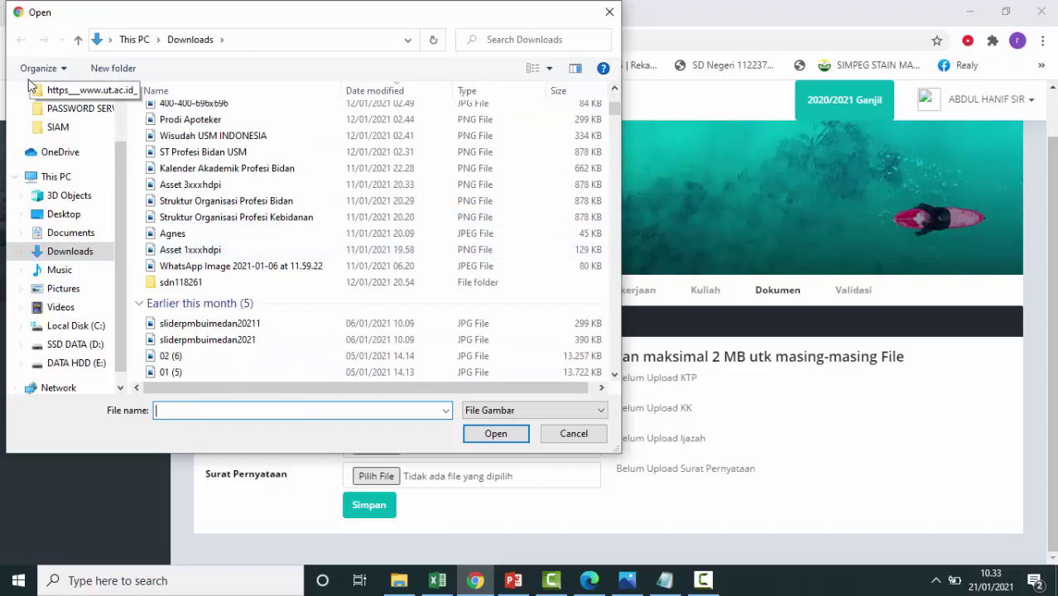
pyautogui.click(58, 128)
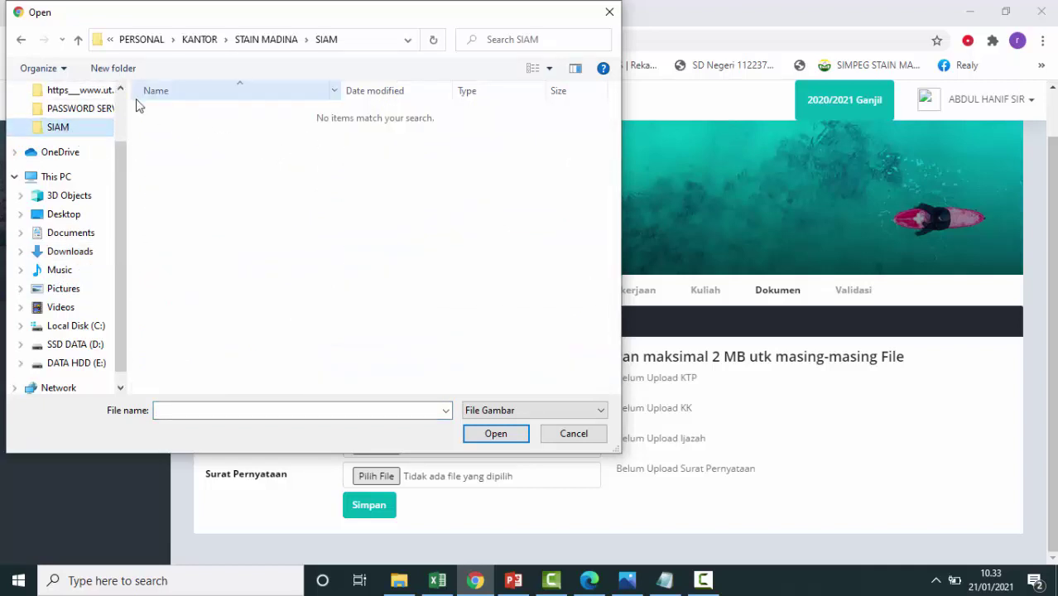
pyautogui.click(601, 410)
pyautogui.click(530, 437)
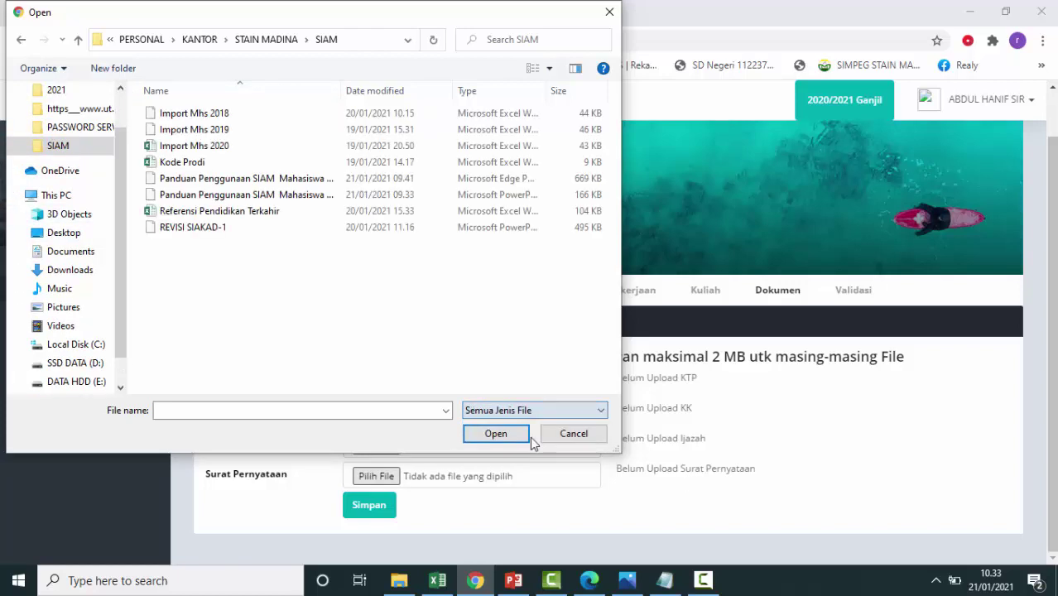
pyautogui.click(281, 182)
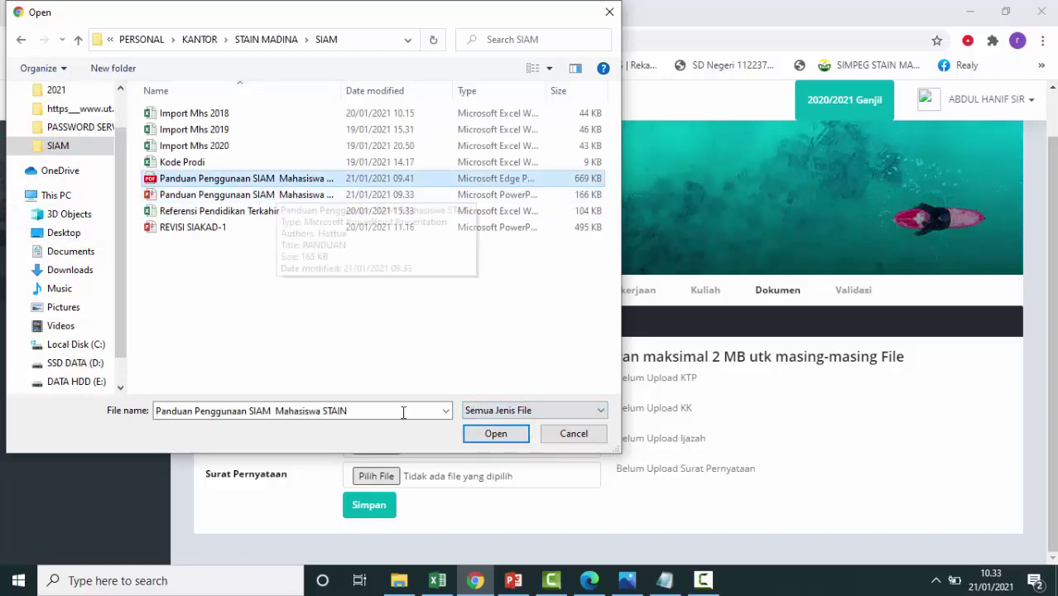
pyautogui.click(497, 434)
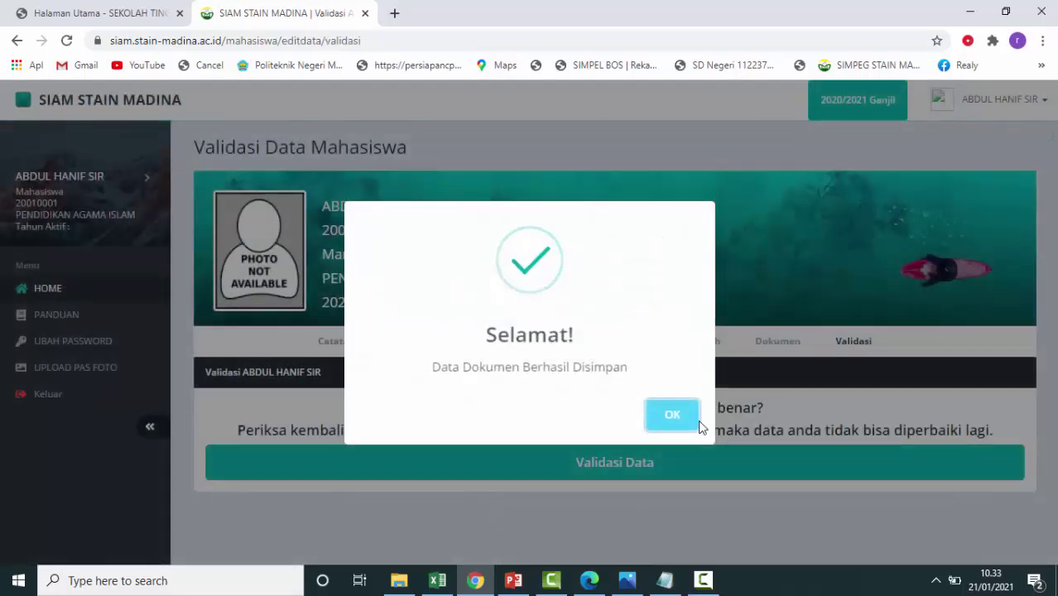
# Dismiss the documents-saved message and start Validasi Data for the student record.
pyautogui.click(692, 421)
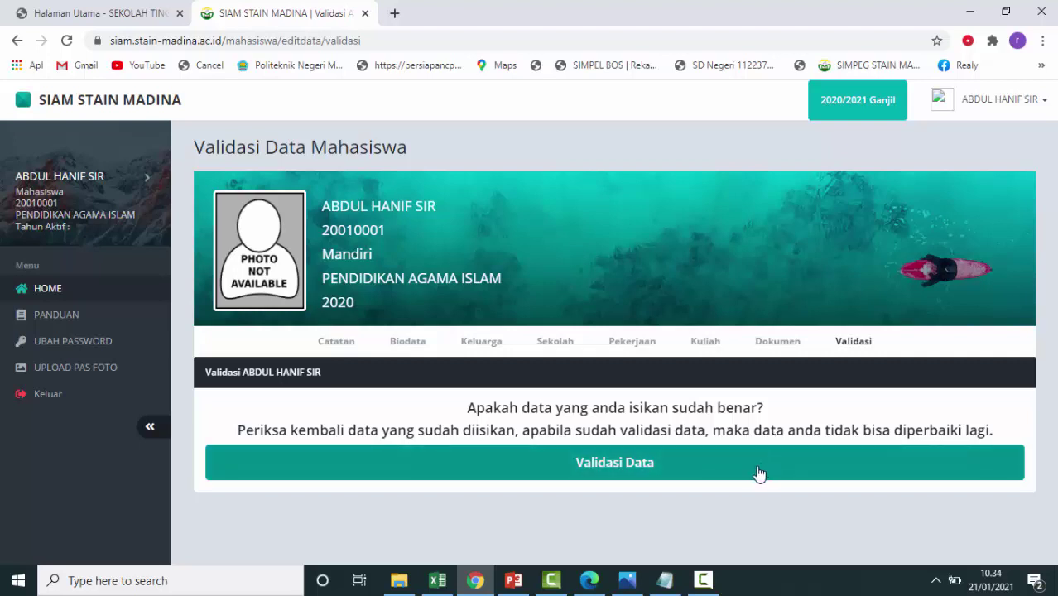
pyautogui.click(758, 473)
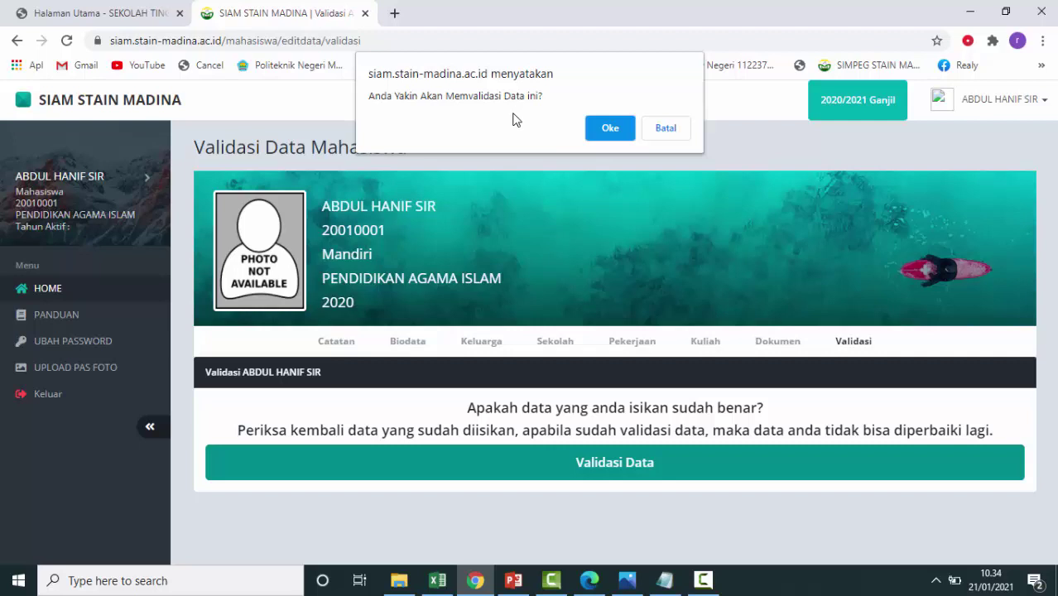
# Confirm the data validation, then validate the birth date 16 Februari 2003.
pyautogui.click(610, 130)
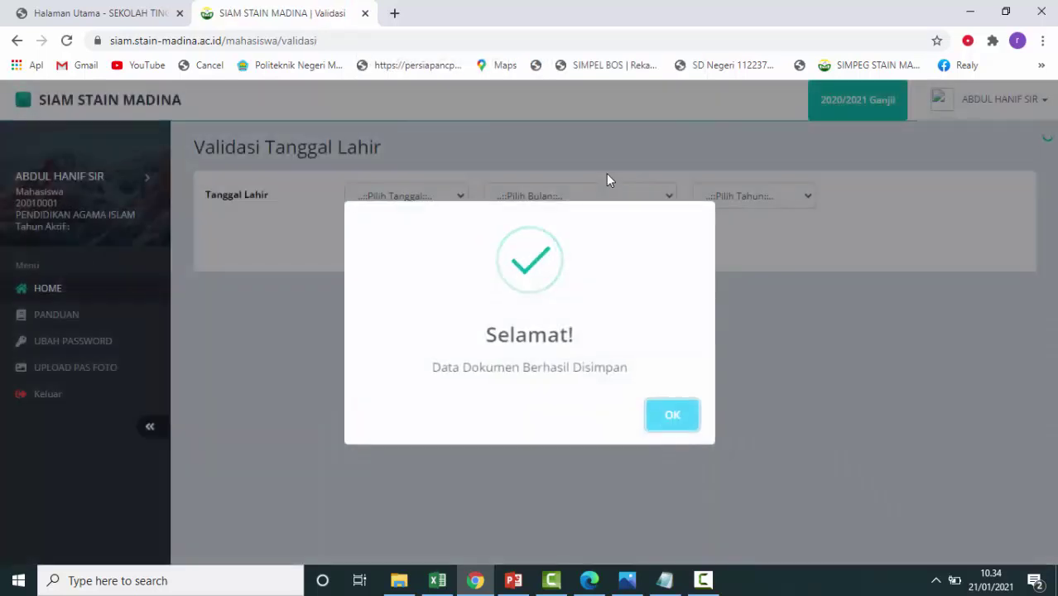
pyautogui.click(678, 419)
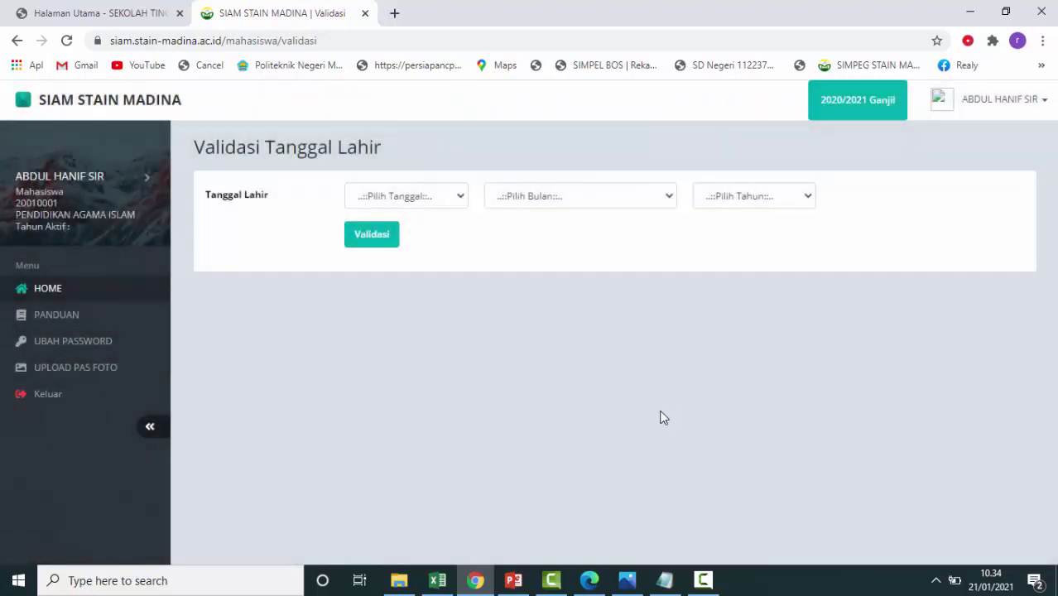
pyautogui.click(460, 199)
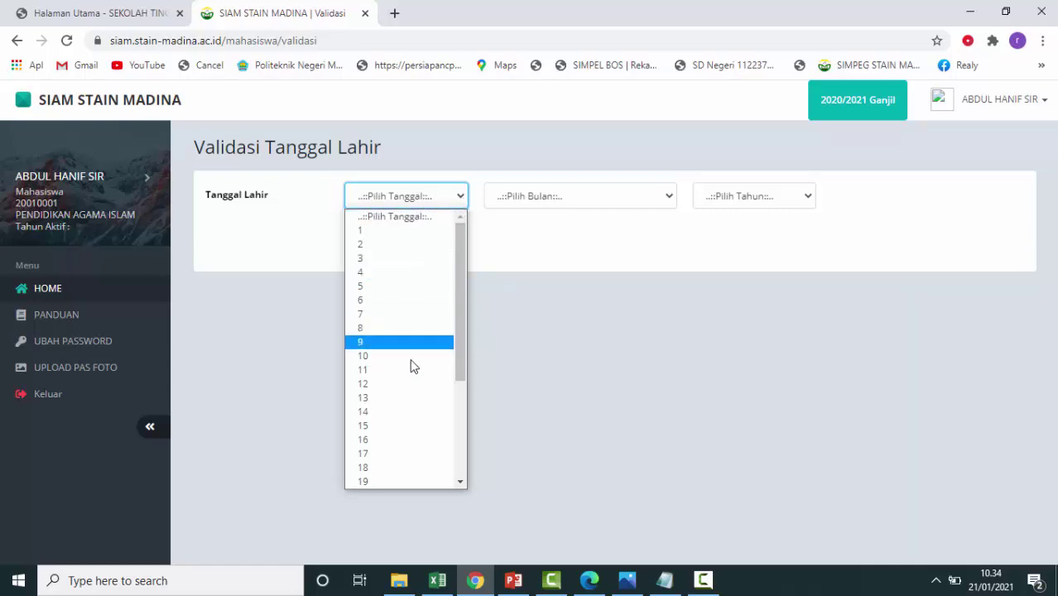
pyautogui.click(401, 441)
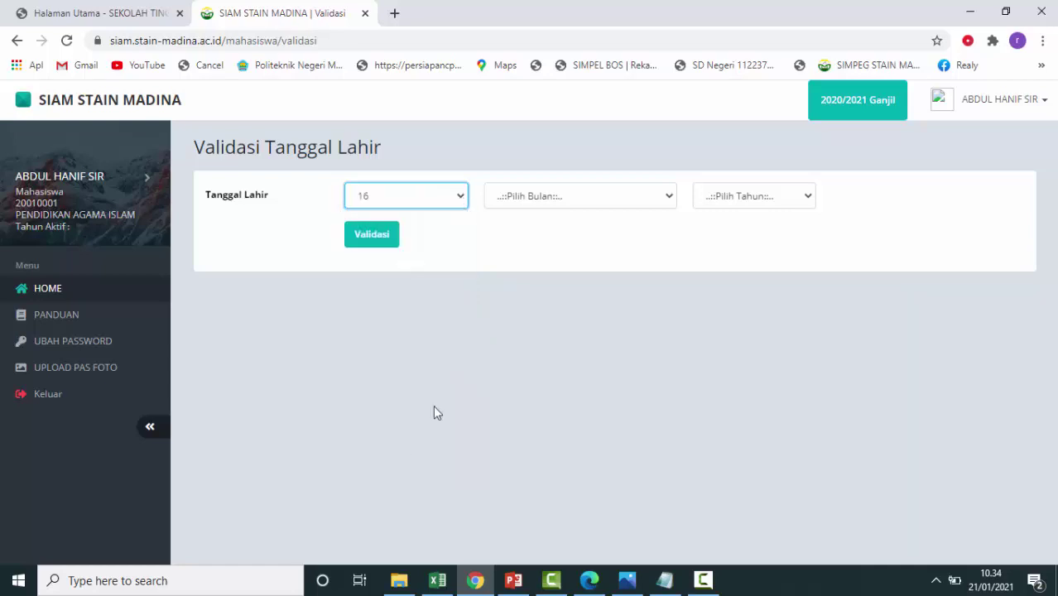
pyautogui.click(648, 204)
pyautogui.click(633, 244)
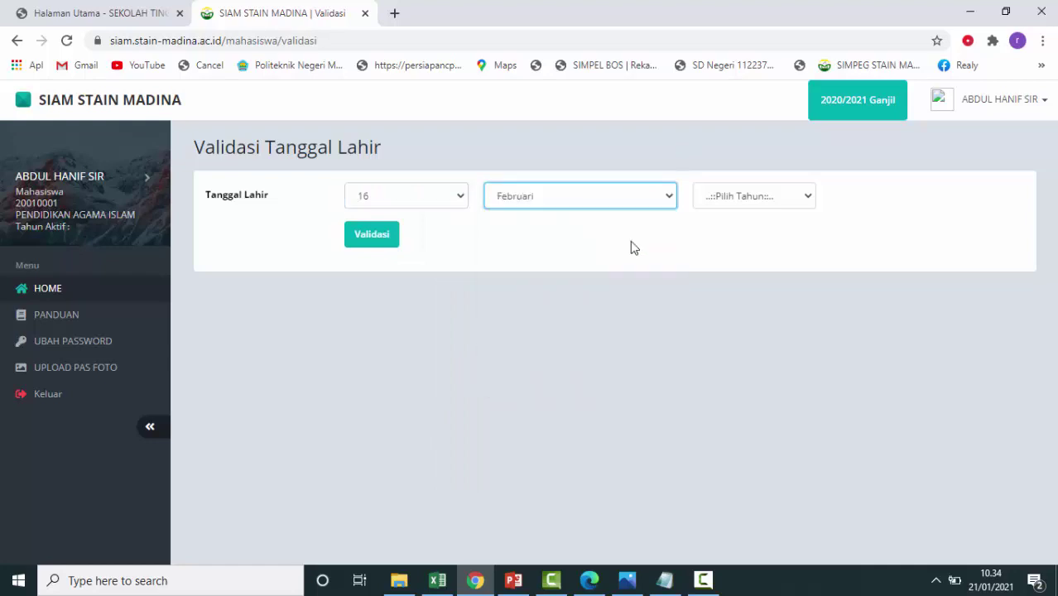
pyautogui.click(798, 202)
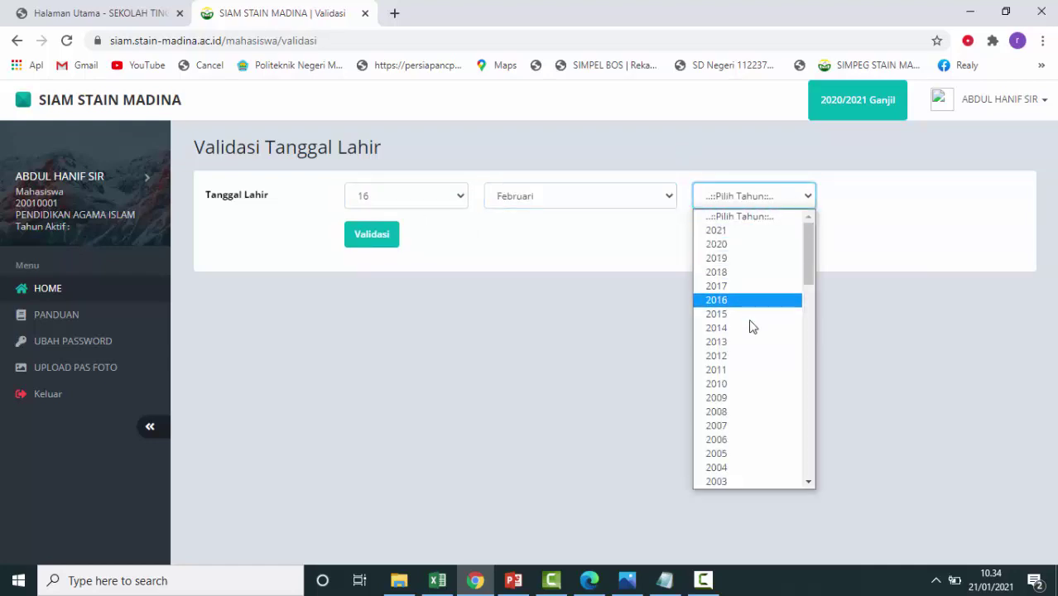
pyautogui.click(736, 473)
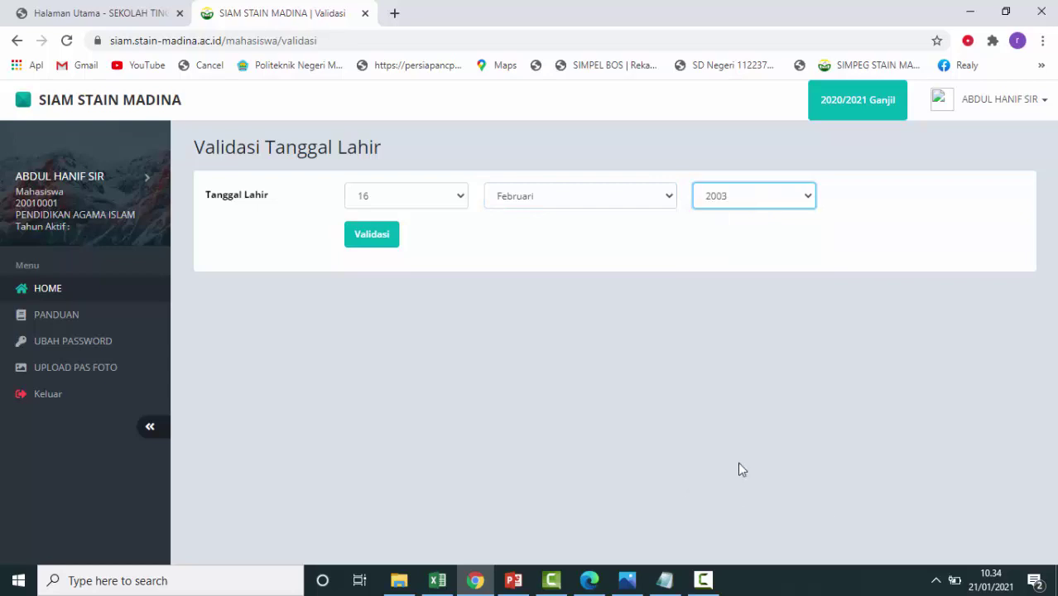
pyautogui.click(382, 243)
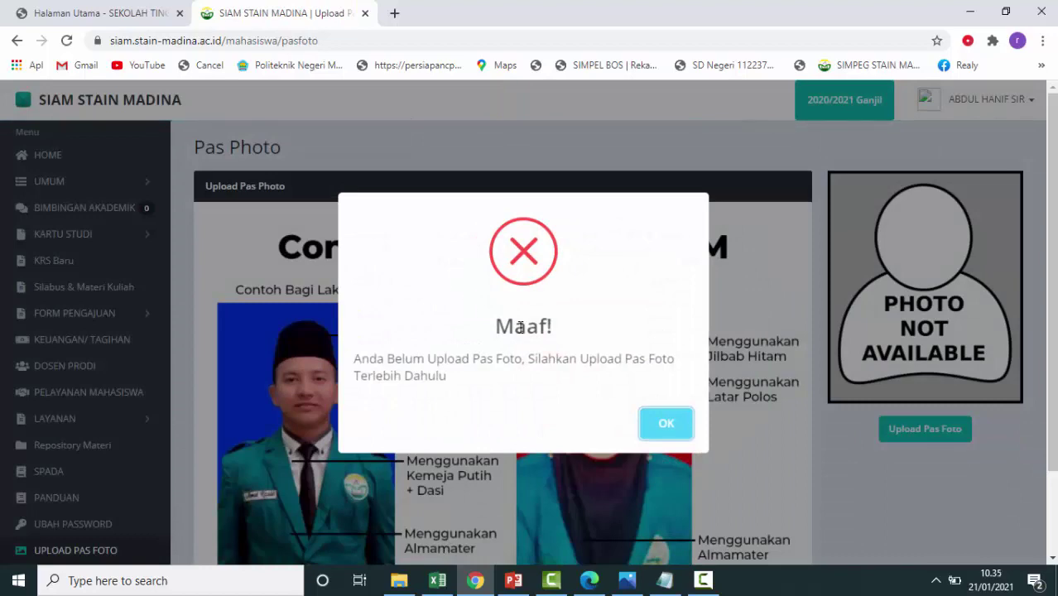
# Dismiss the missing-photo warning and open Pengumuman under UMUM, dismissing the questionnaire warning.
pyautogui.click(691, 432)
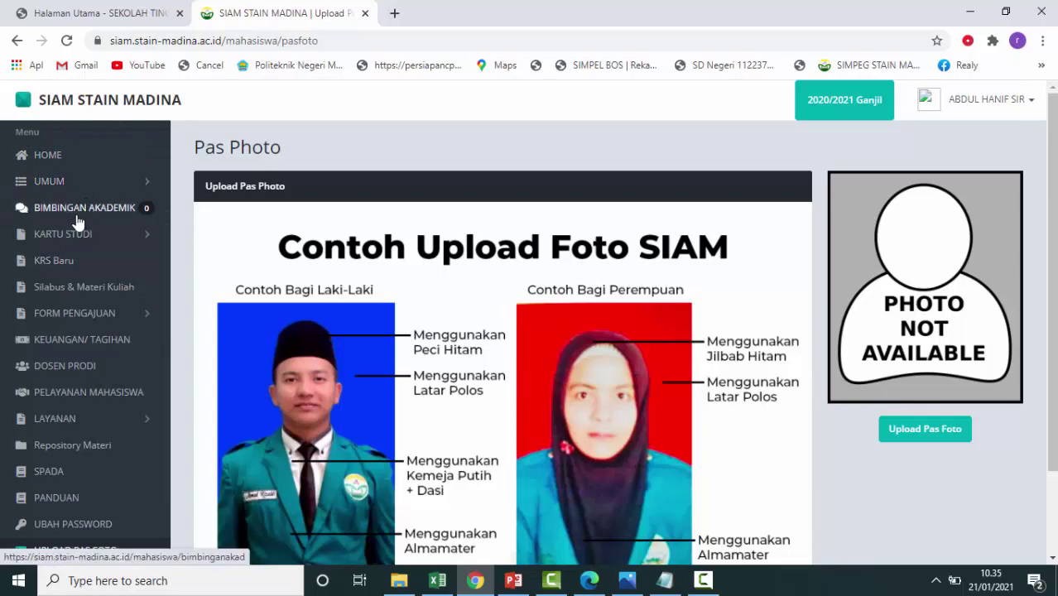
pyautogui.click(62, 183)
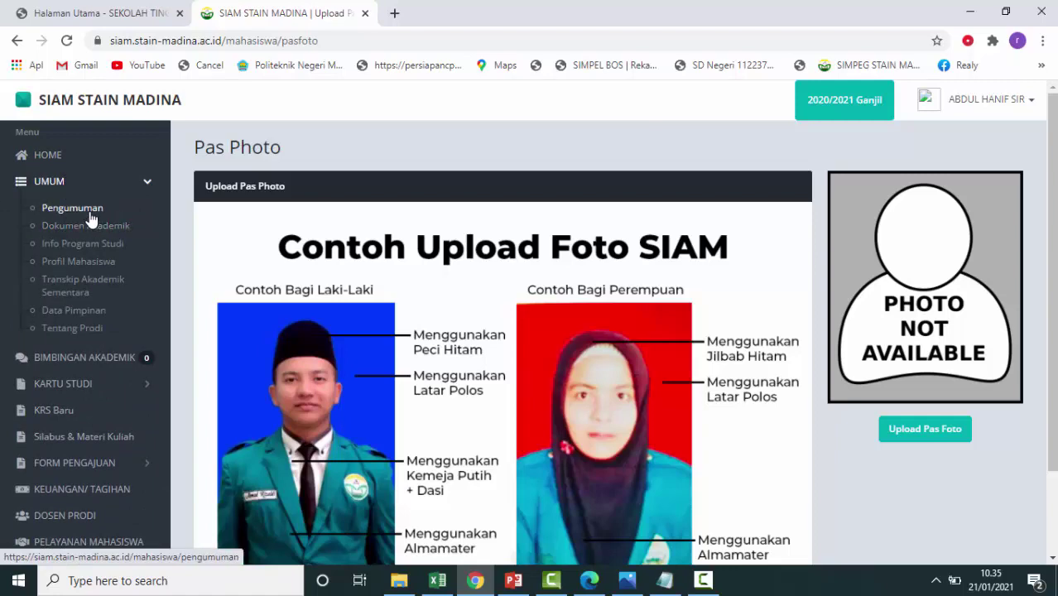
pyautogui.click(87, 214)
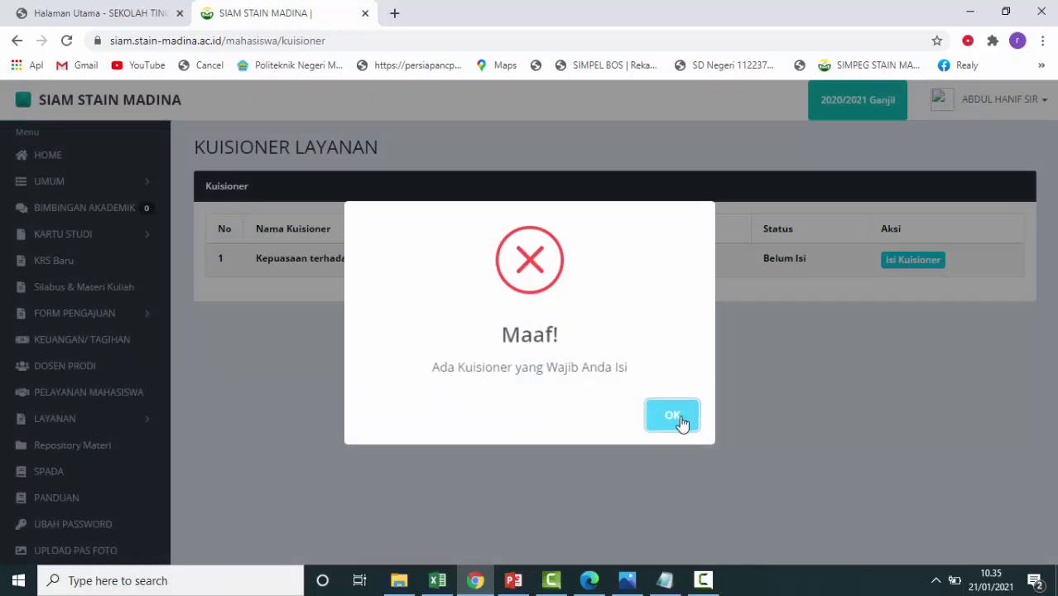
pyautogui.click(684, 416)
pyautogui.click(108, 189)
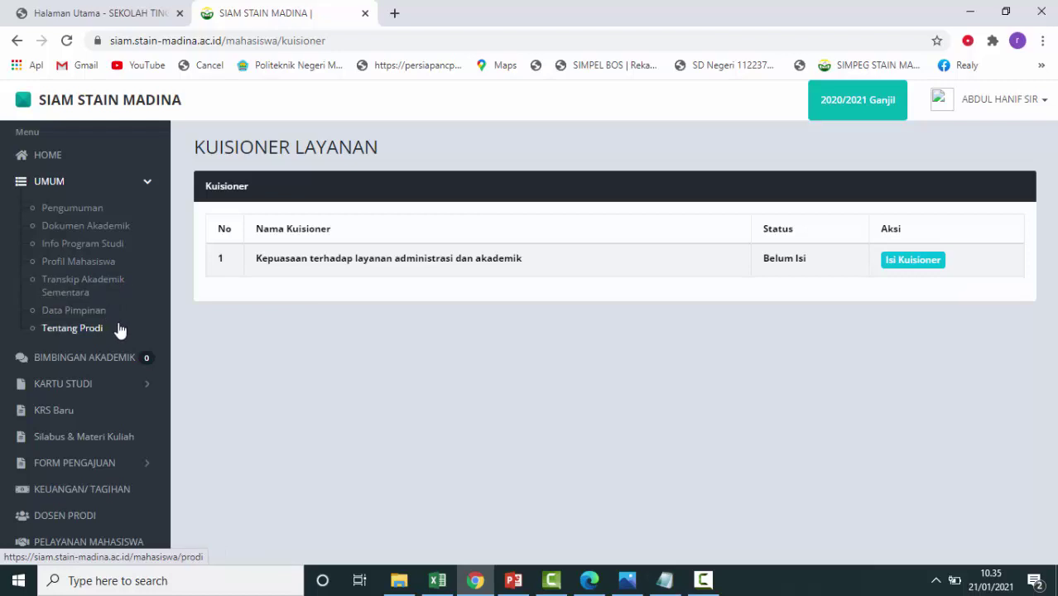
pyautogui.scroll(-3, 115, 339)
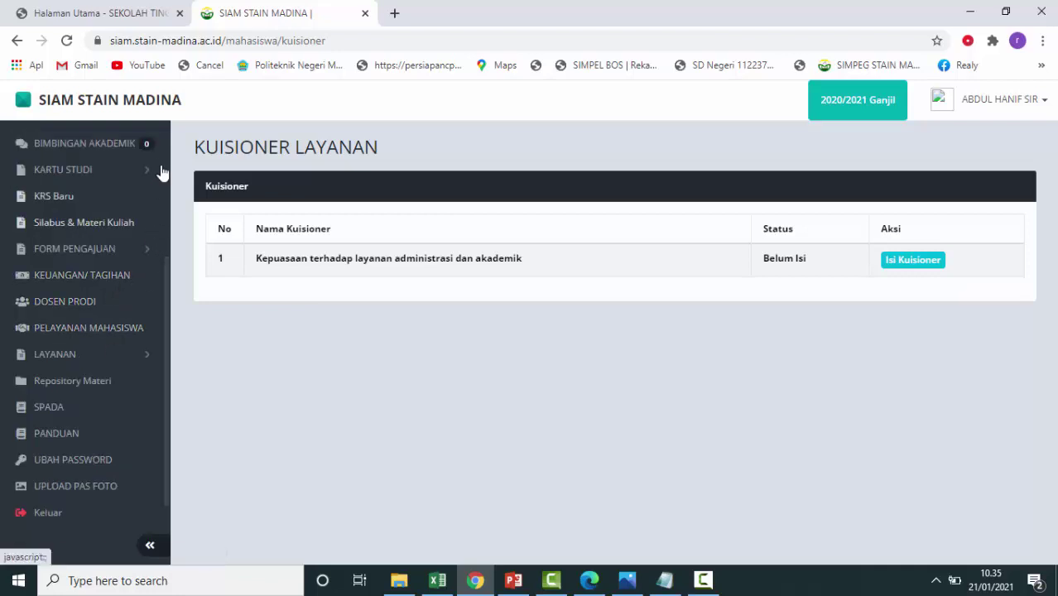
# Visit Bimbingan Akademik, expand Kartu Studi, and request the Silabus & Materi Kuliah page.
pyautogui.click(116, 150)
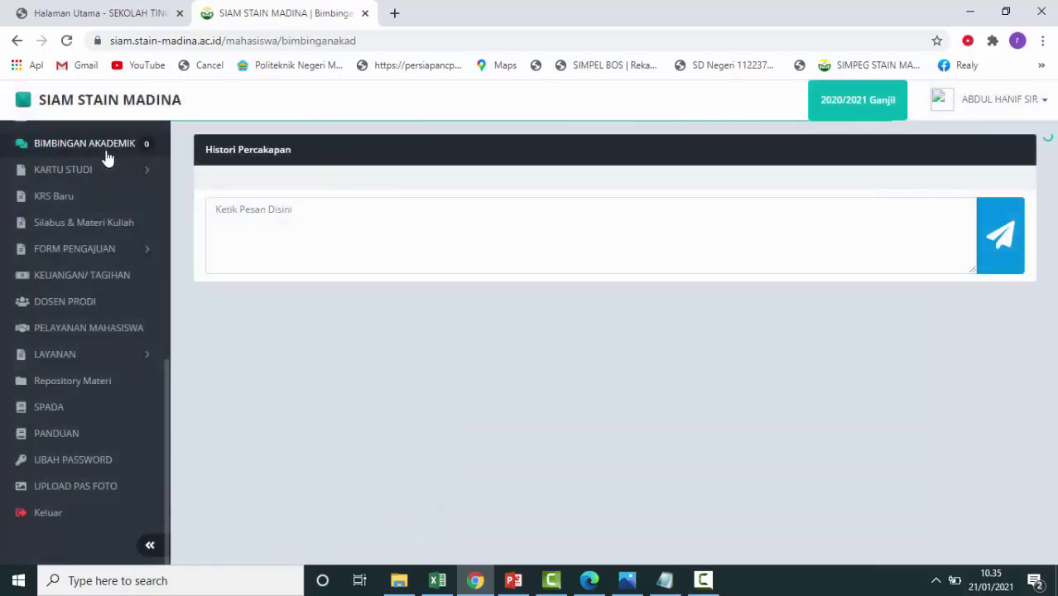
pyautogui.click(225, 209)
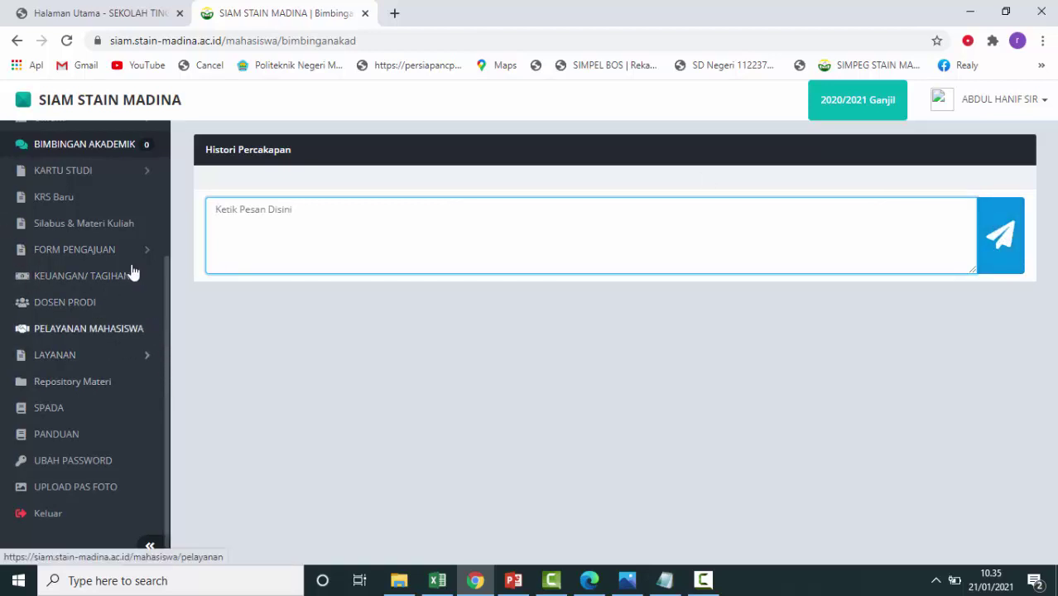
pyautogui.click(121, 180)
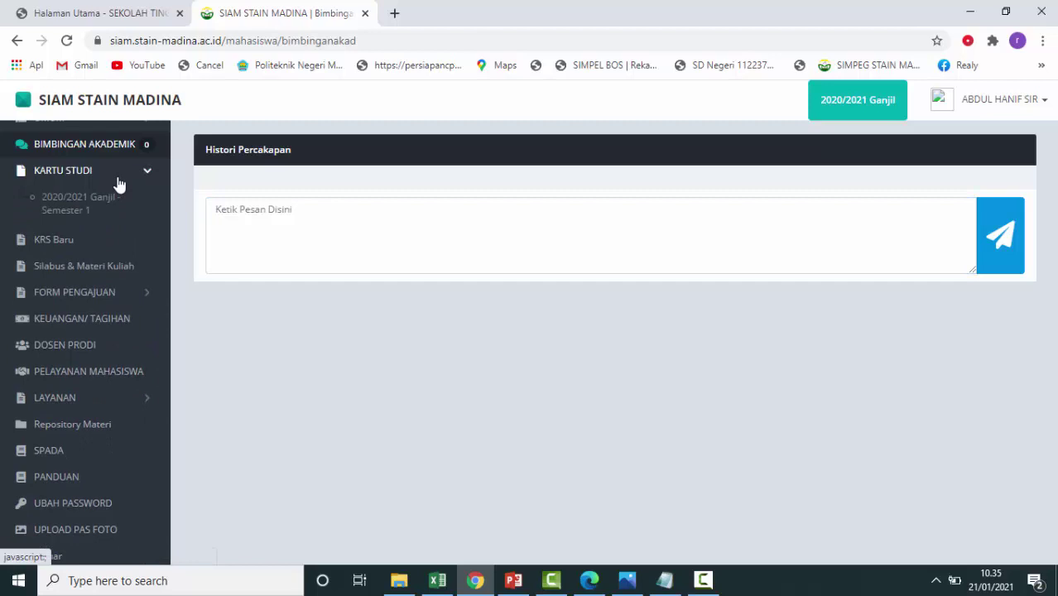
pyautogui.scroll(2, 109, 211)
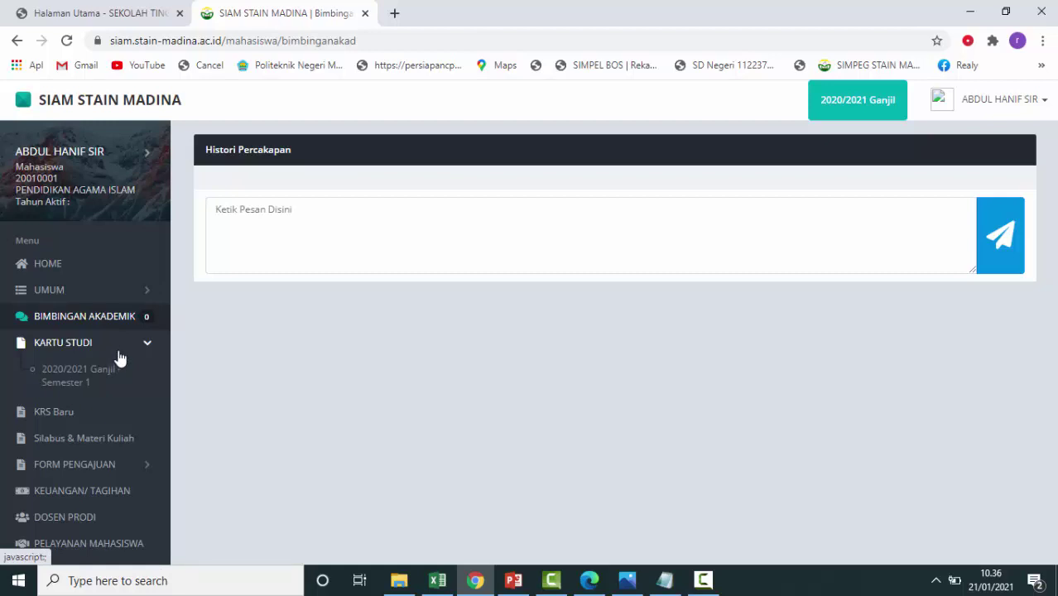
pyautogui.click(85, 443)
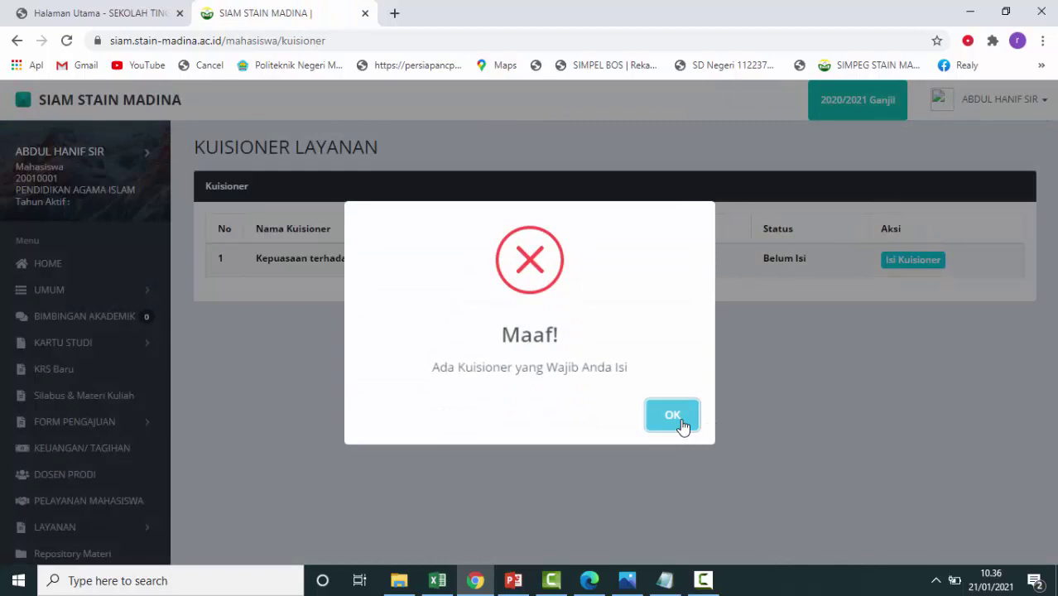
# Dismiss the questionnaire warning, visit Keuangan/Tagihan and Dosen Prodi, then dismiss the warning again.
pyautogui.click(673, 416)
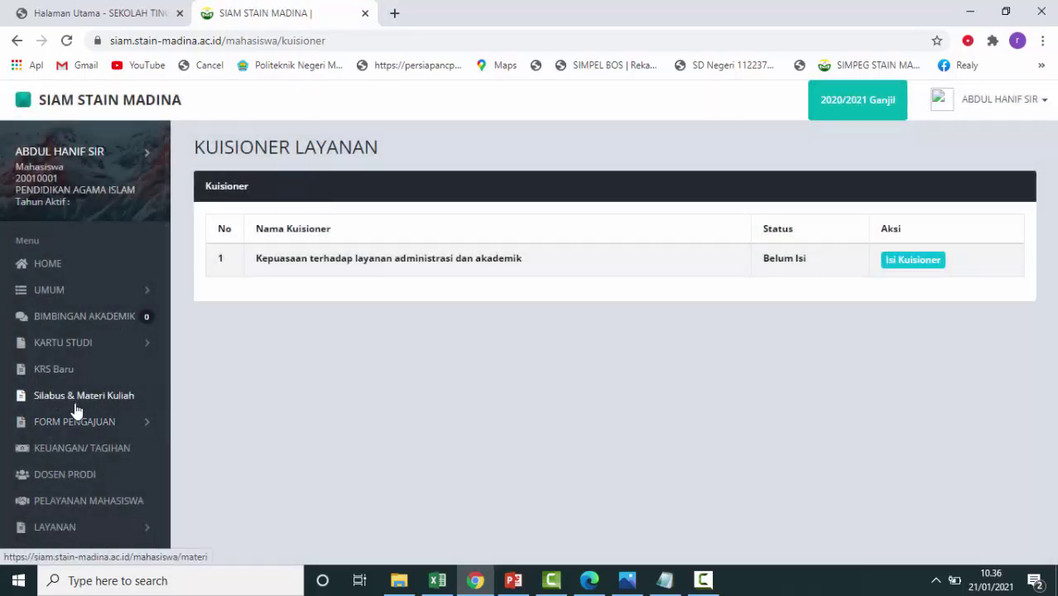
pyautogui.click(147, 428)
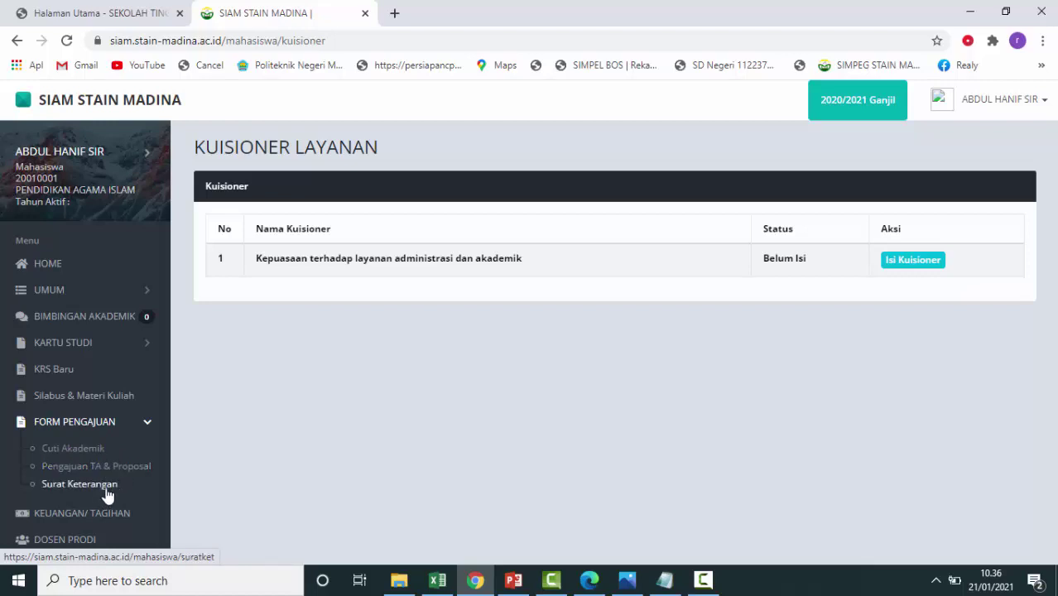
pyautogui.scroll(-3, 108, 495)
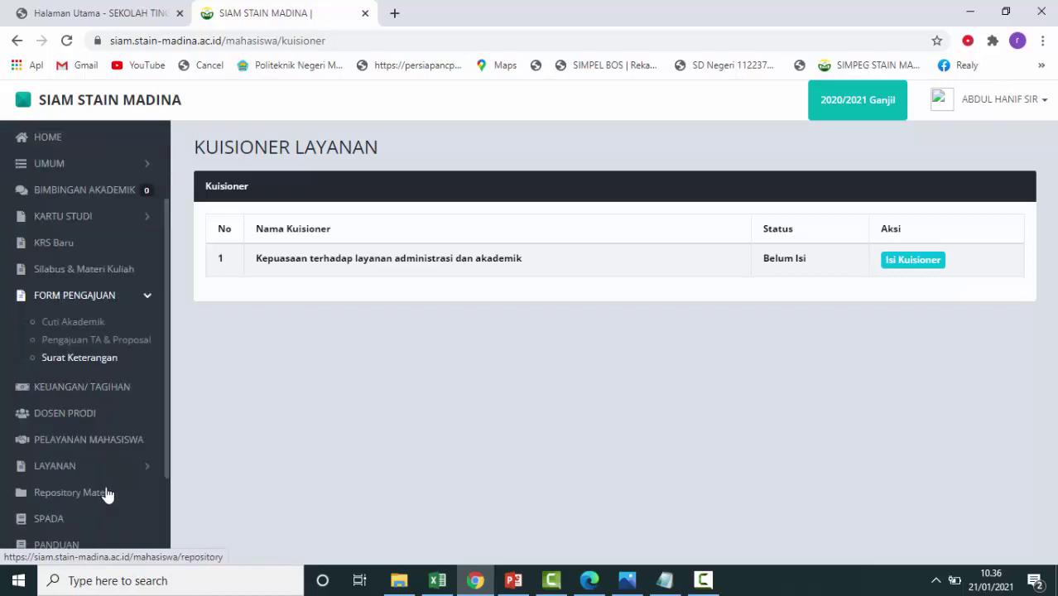
pyautogui.click(129, 403)
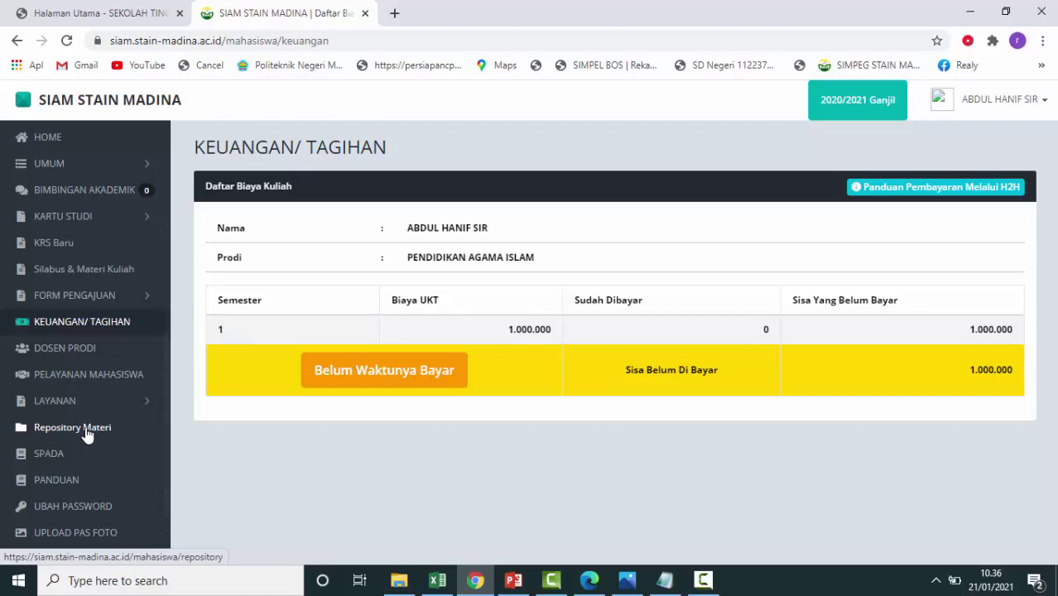
pyautogui.click(90, 348)
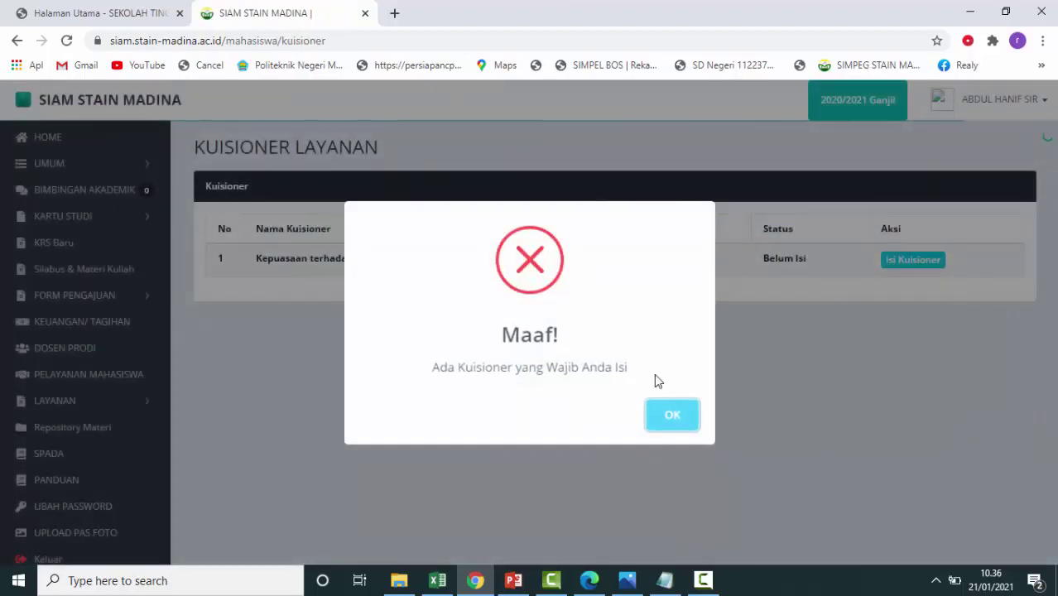
pyautogui.click(660, 417)
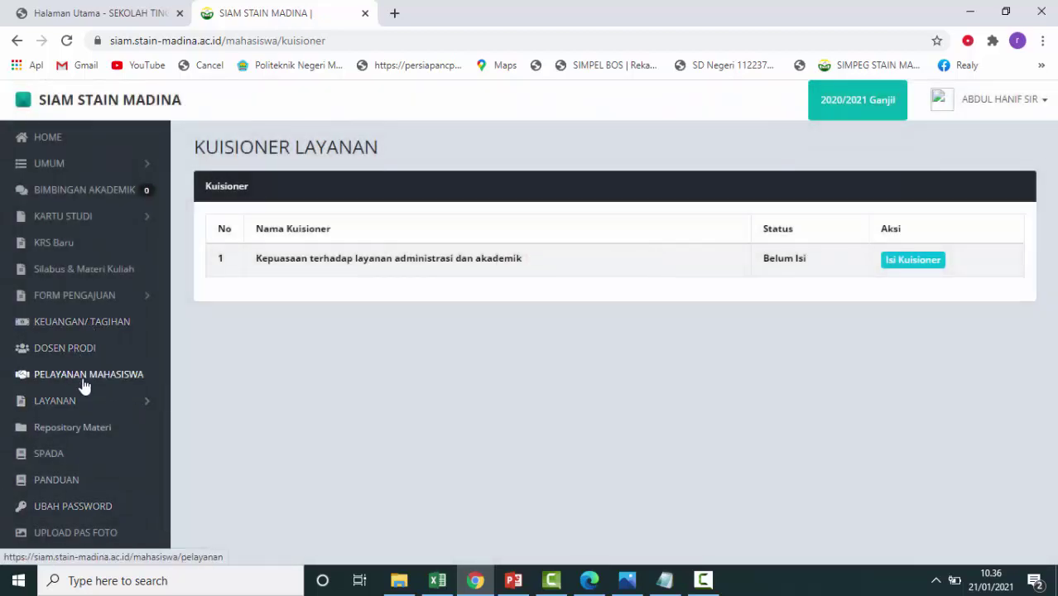
# Revisit Keuangan/Tagihan, then open the Pelayanan Mahasiswa request page.
pyautogui.click(101, 330)
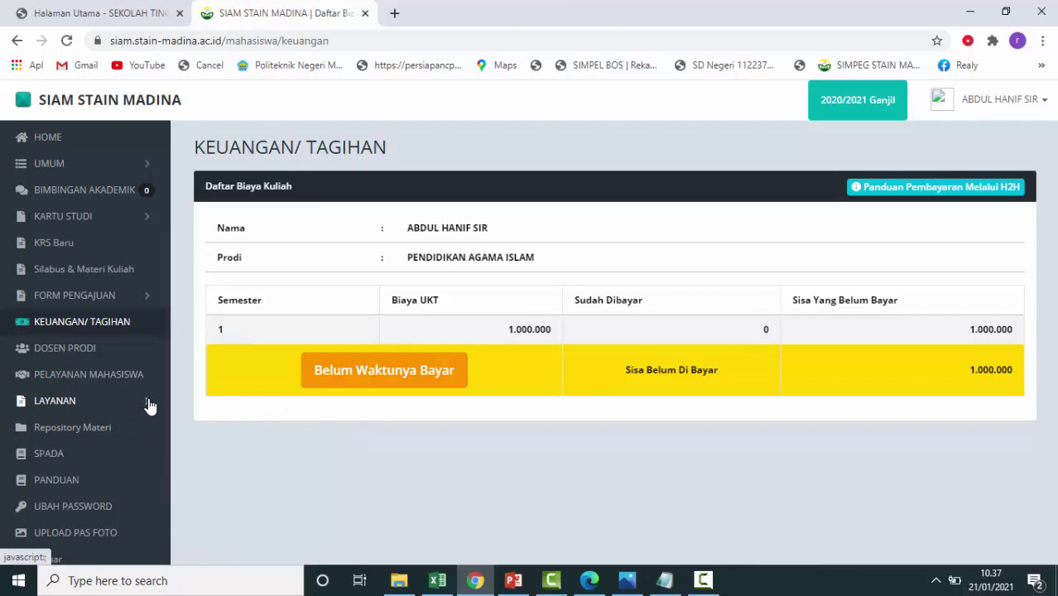
pyautogui.click(130, 378)
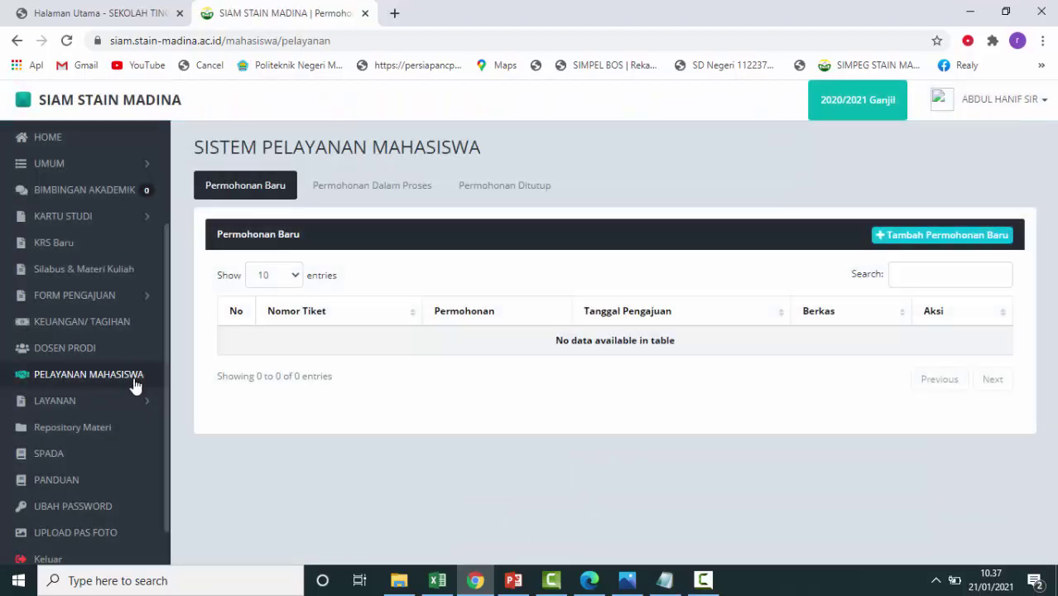
pyautogui.click(945, 240)
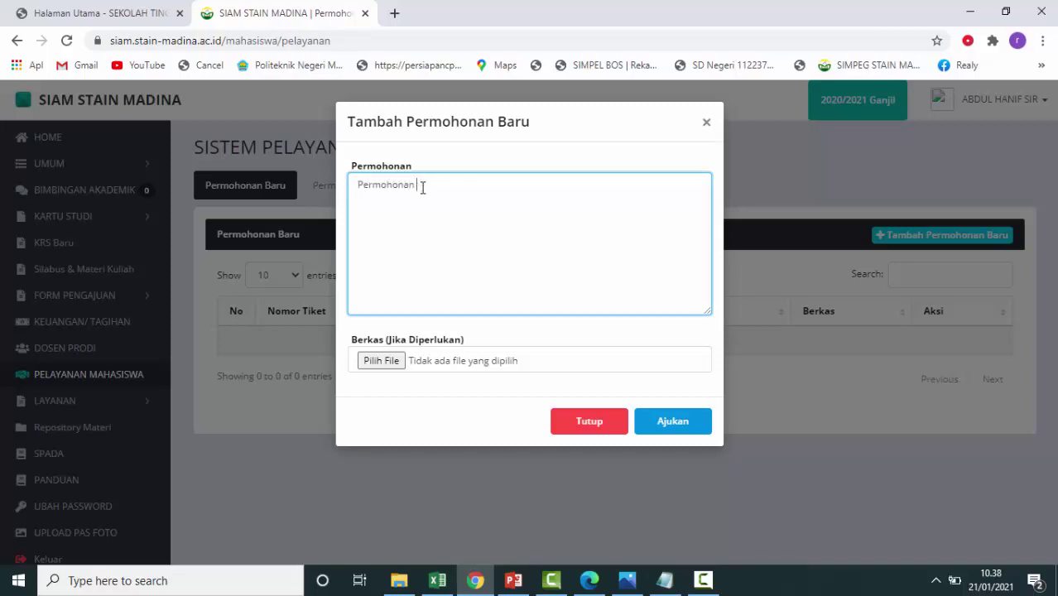
pyautogui.write('pengurusan aktif kuliah')
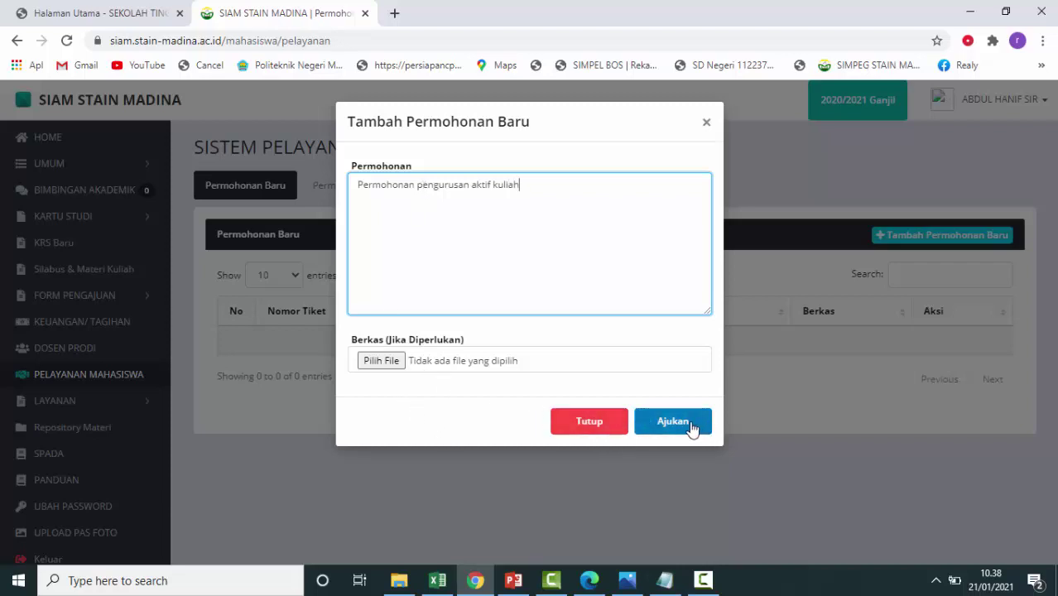
pyautogui.click(590, 422)
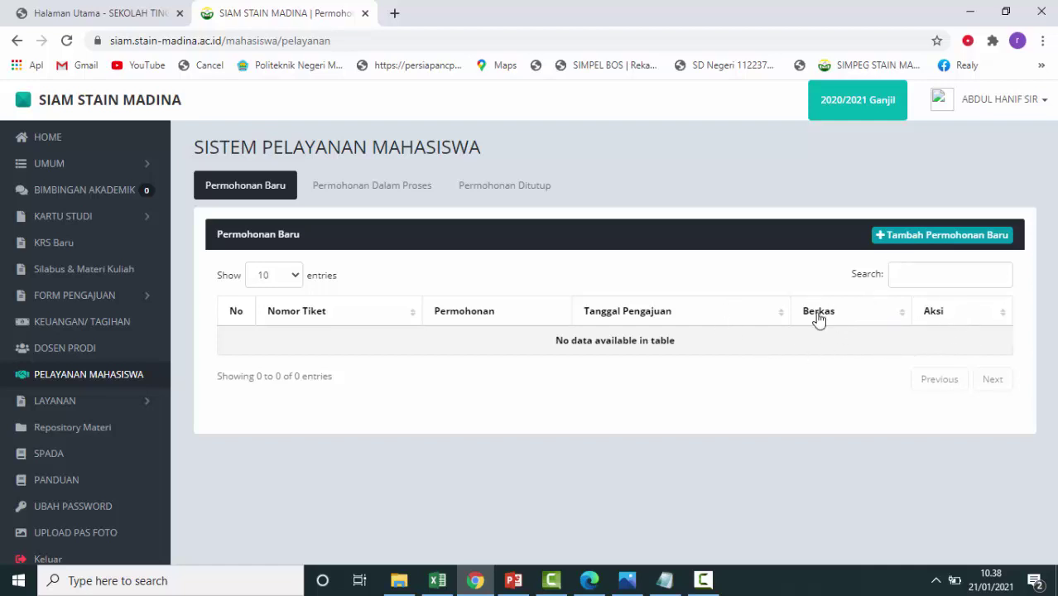
# Expand Layanan, visit the SPADA page, then open the Panduan guides page.
pyautogui.click(144, 404)
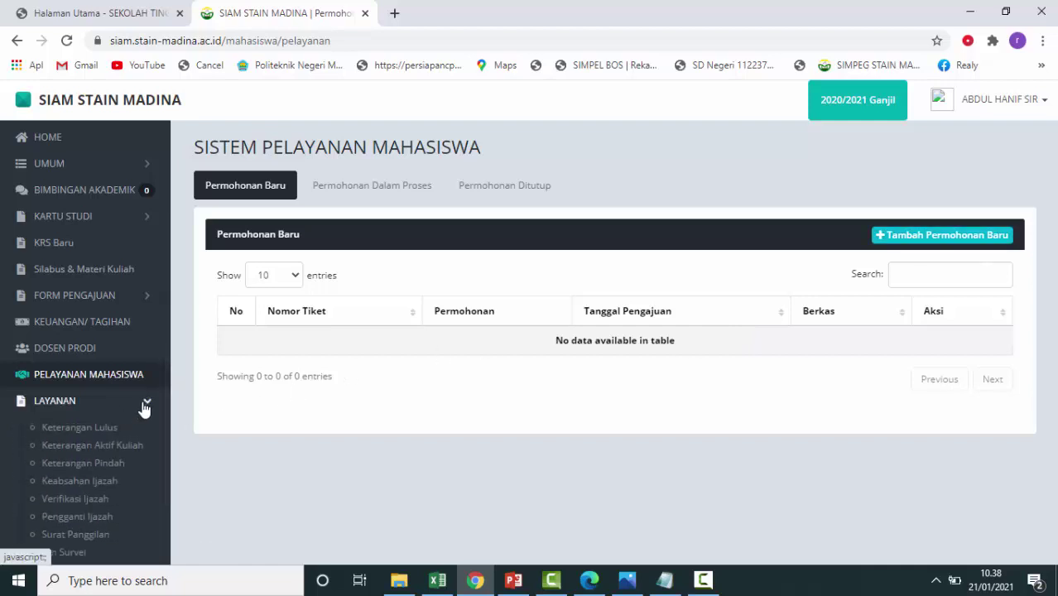
pyautogui.scroll(-3, 145, 406)
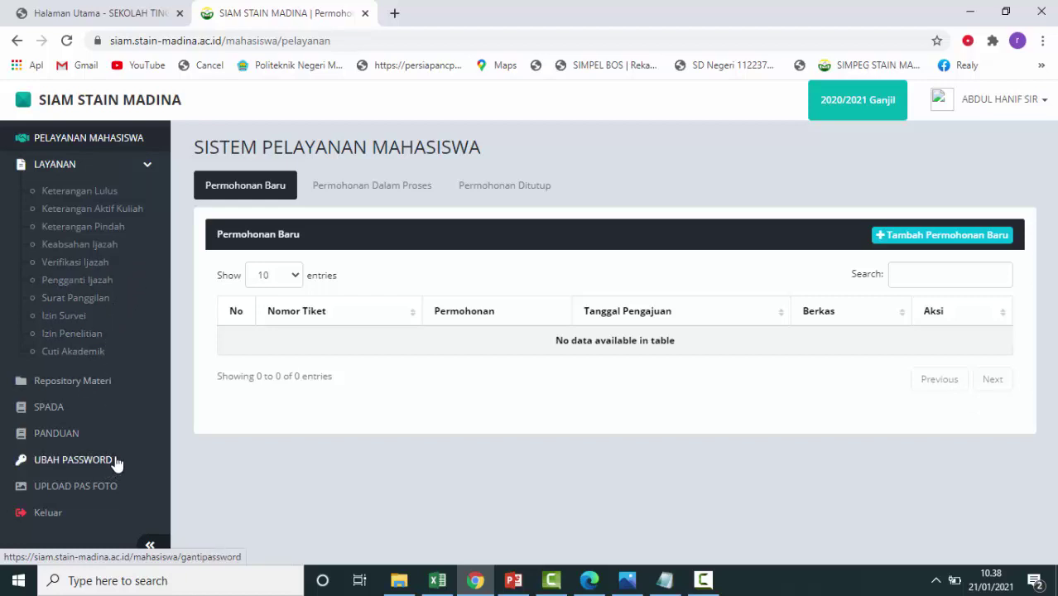
pyautogui.click(59, 409)
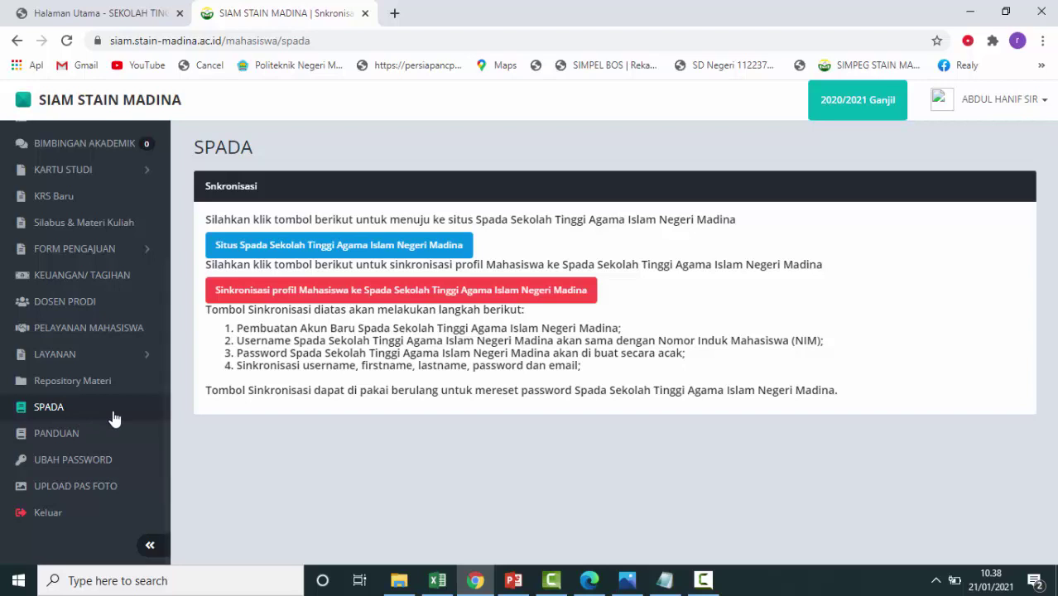
pyautogui.click(49, 441)
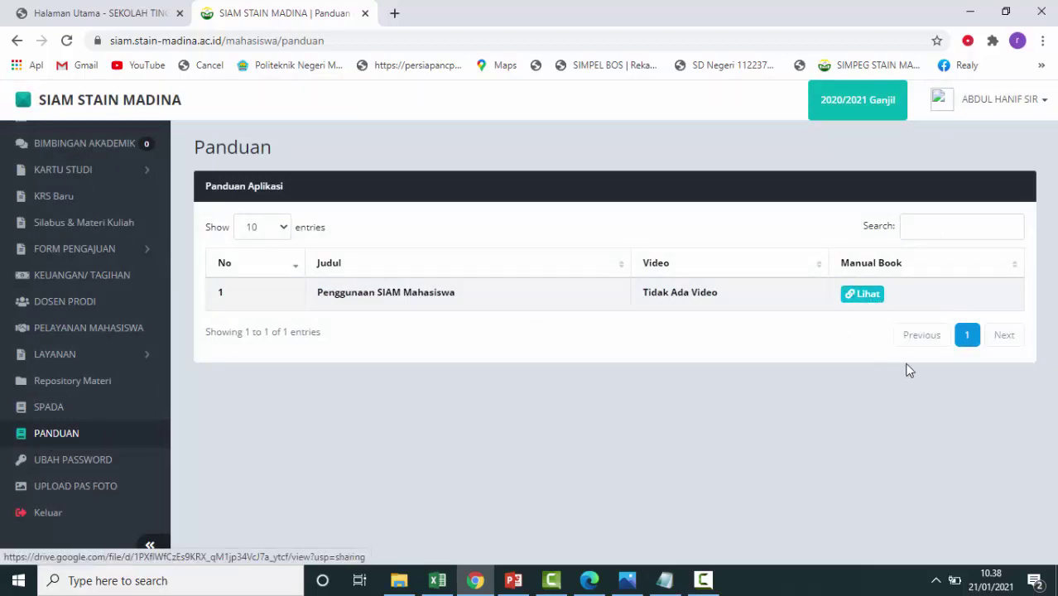
# View the Penggunaan SIAM Mahasiswa manual book PDF via its Lihat button.
pyautogui.click(870, 299)
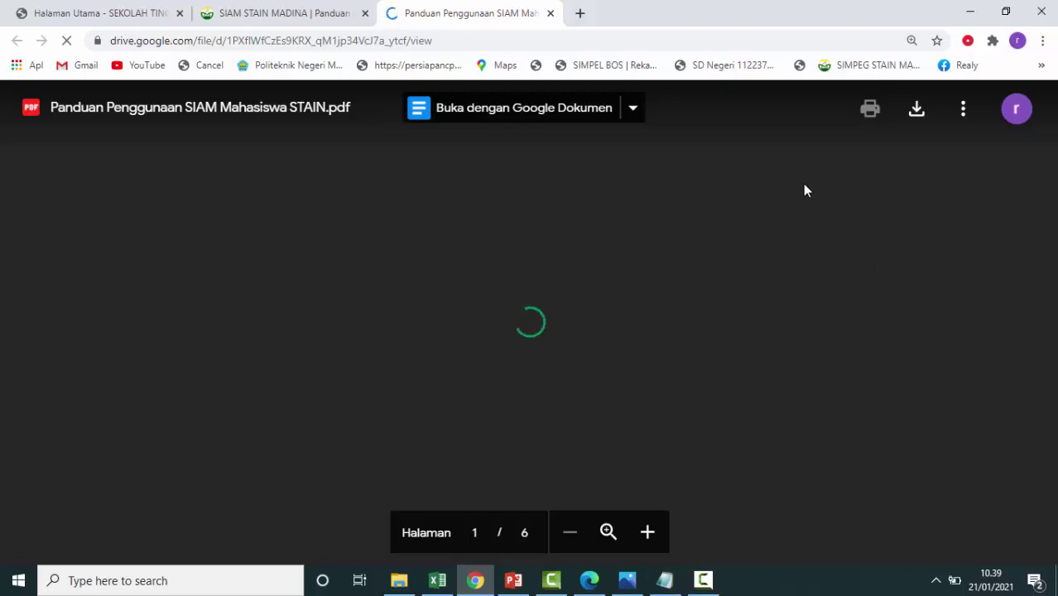
# Scroll through the six-page guide PDF, then return to the SIAM Panduan page.
pyautogui.scroll(-4, 841, 339)
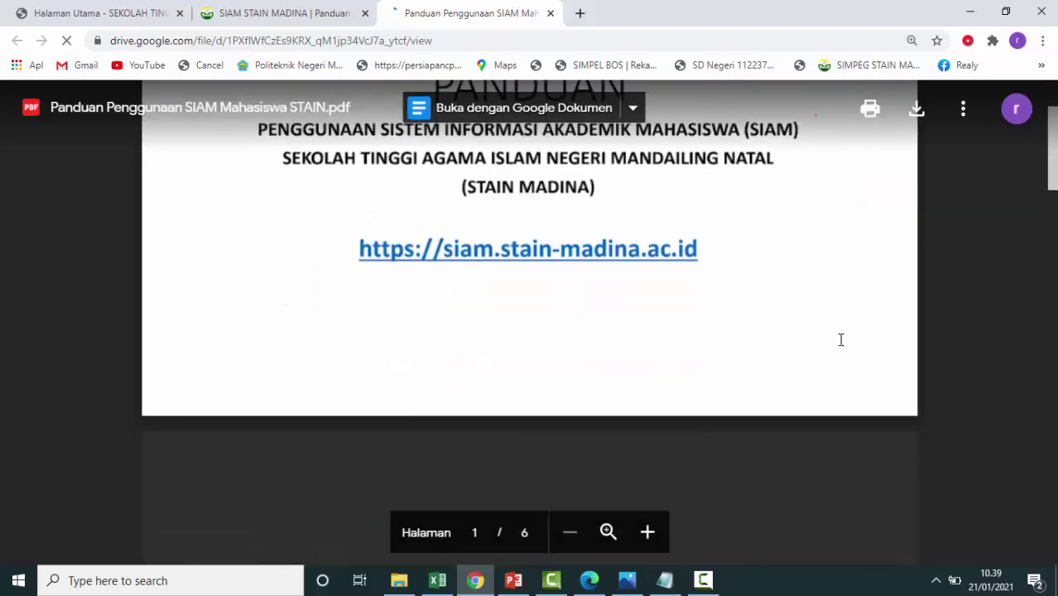
pyautogui.scroll(3, 840, 340)
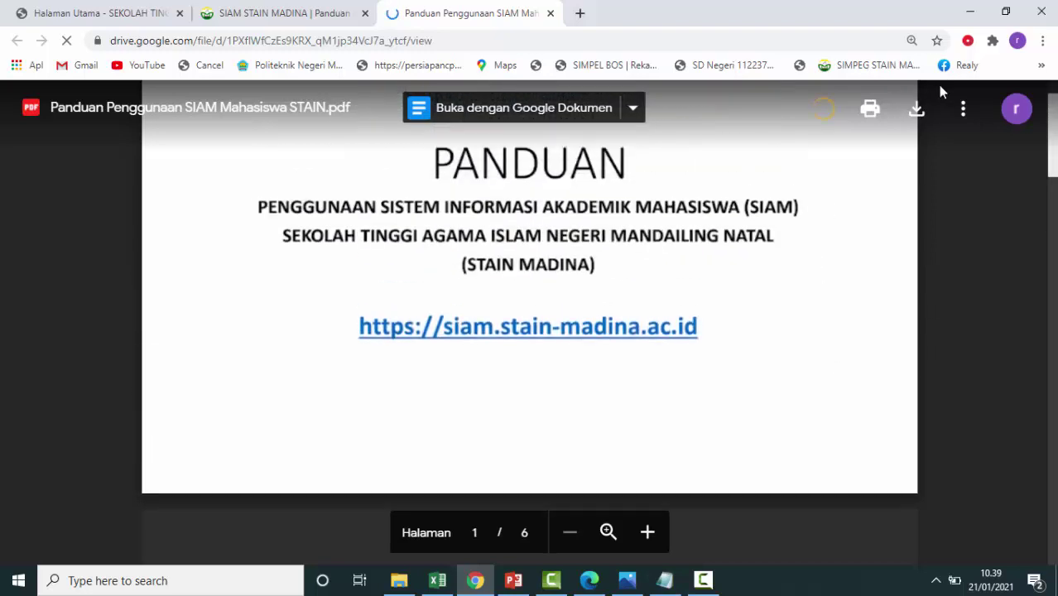
pyautogui.scroll(-4, 845, 310)
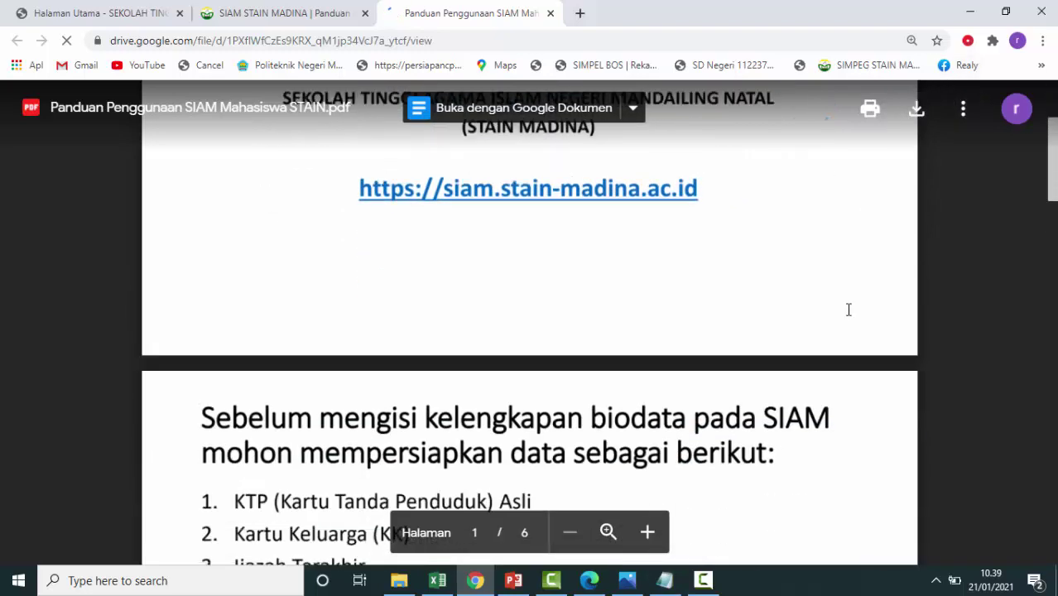
pyautogui.scroll(-8, 848, 310)
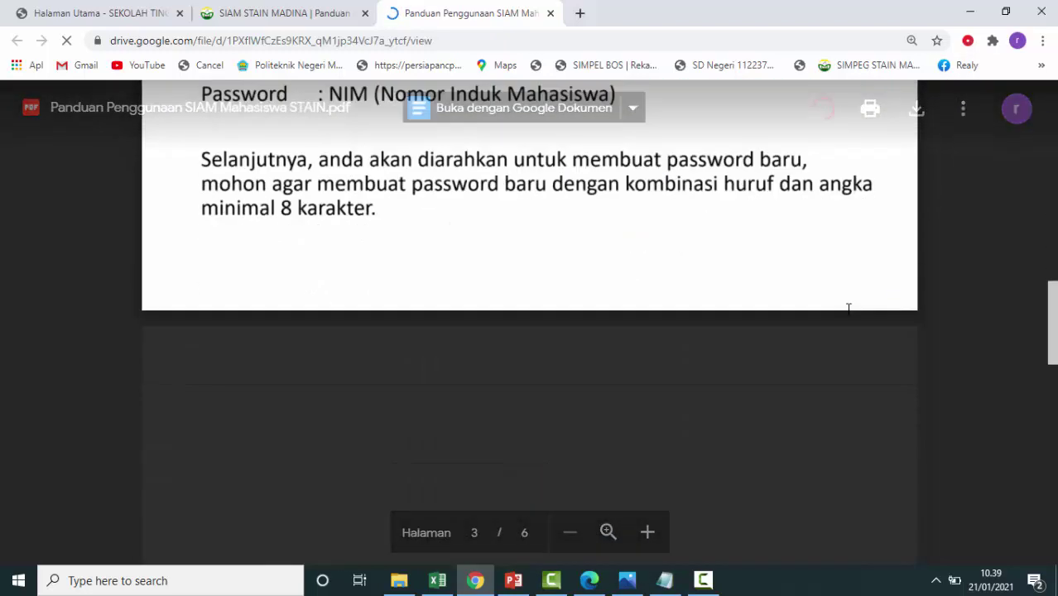
pyautogui.scroll(10, 848, 310)
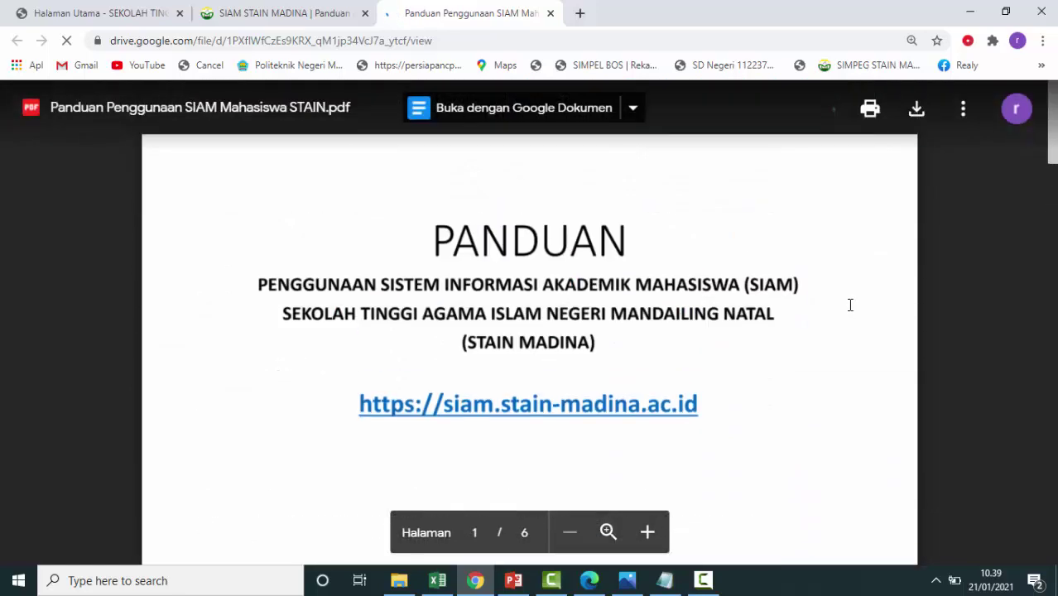
pyautogui.click(276, 13)
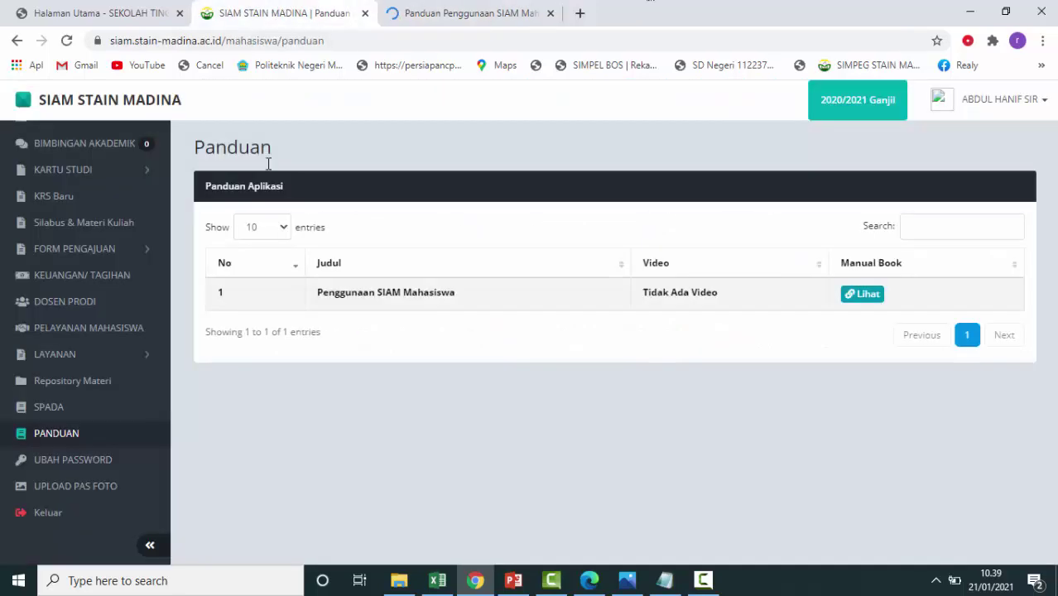
# Log out through the user-name account menu to reach the Login Mahasiswa page.
pyautogui.click(1043, 108)
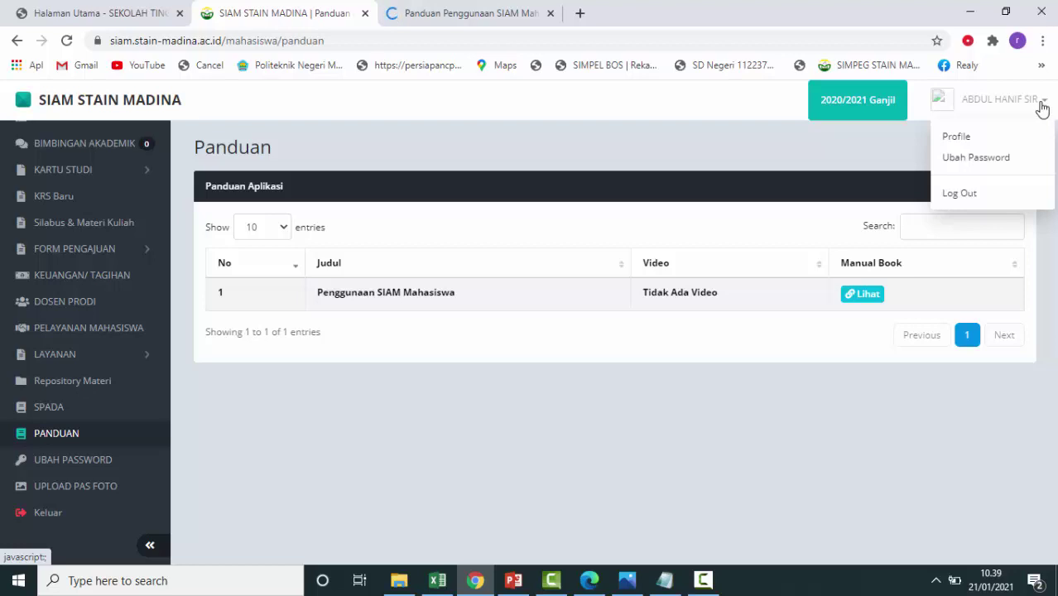
pyautogui.click(982, 197)
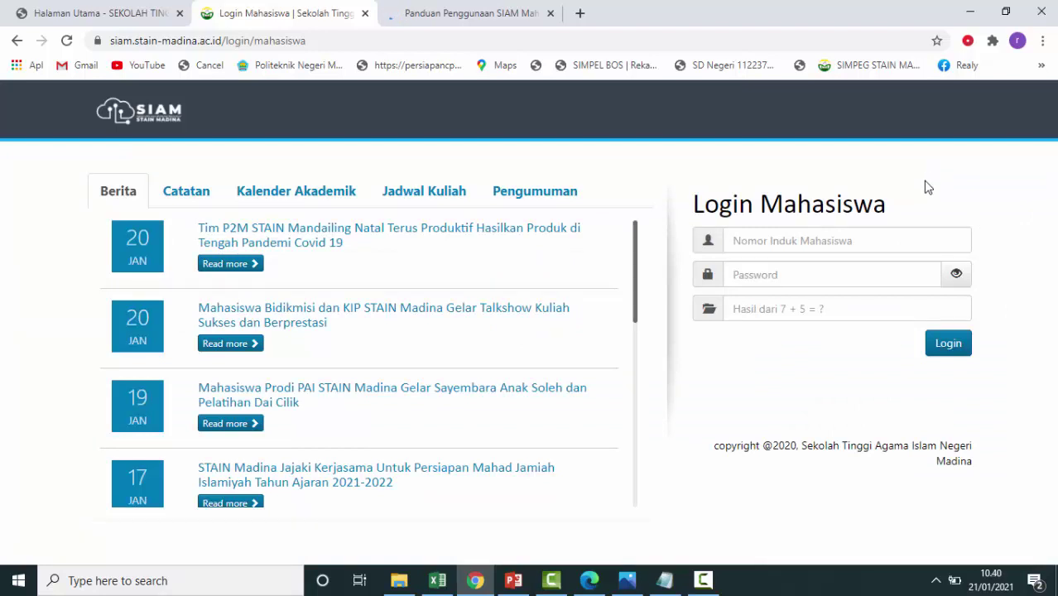
pyautogui.click(718, 584)
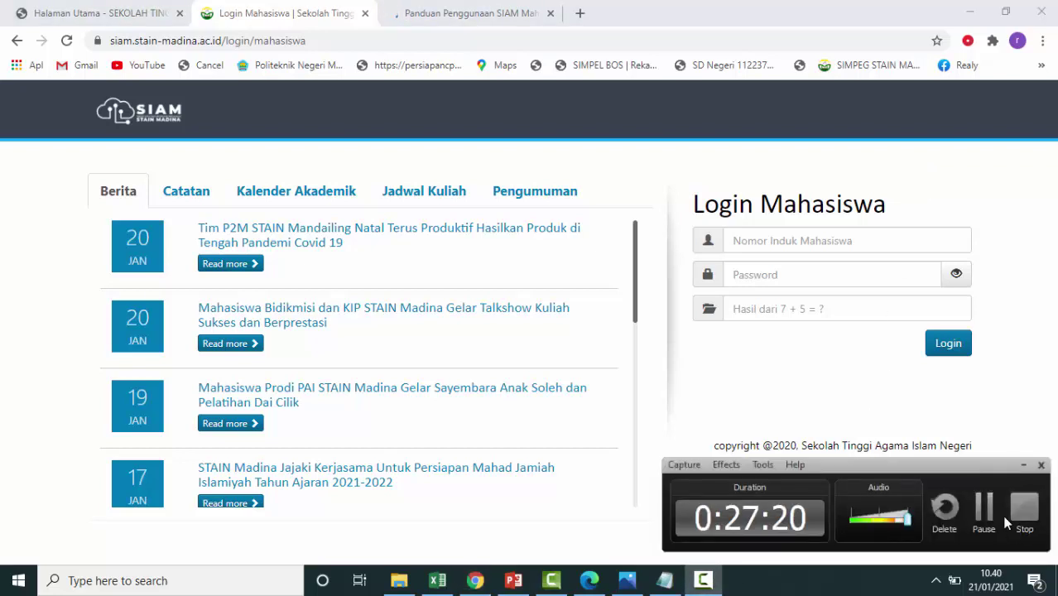